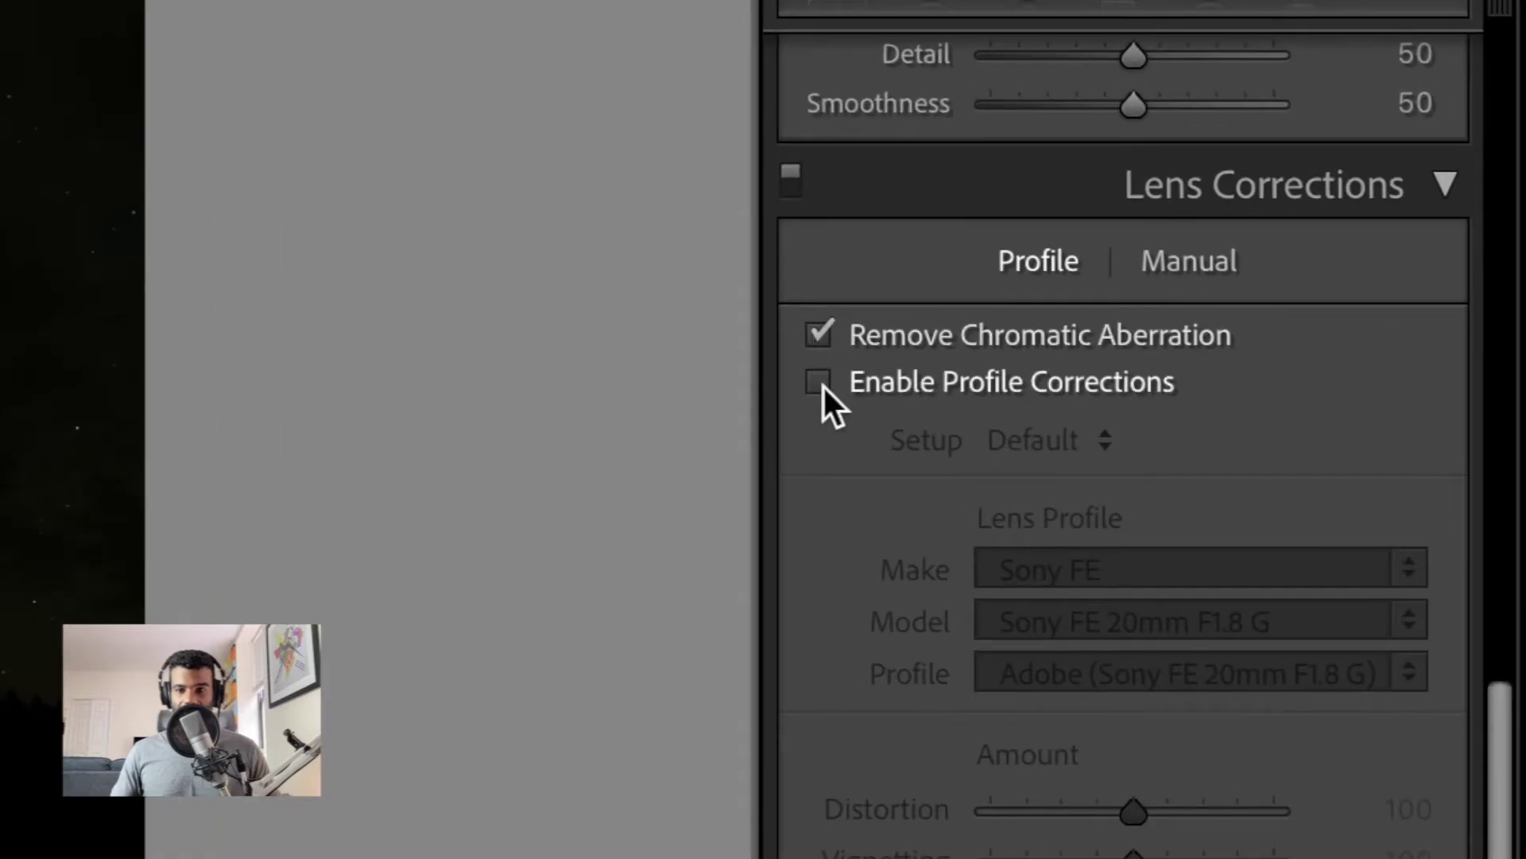
Enable lens profile corrections and set the white balance to temperature 5,341 and tint +30.
left_click(819, 382)
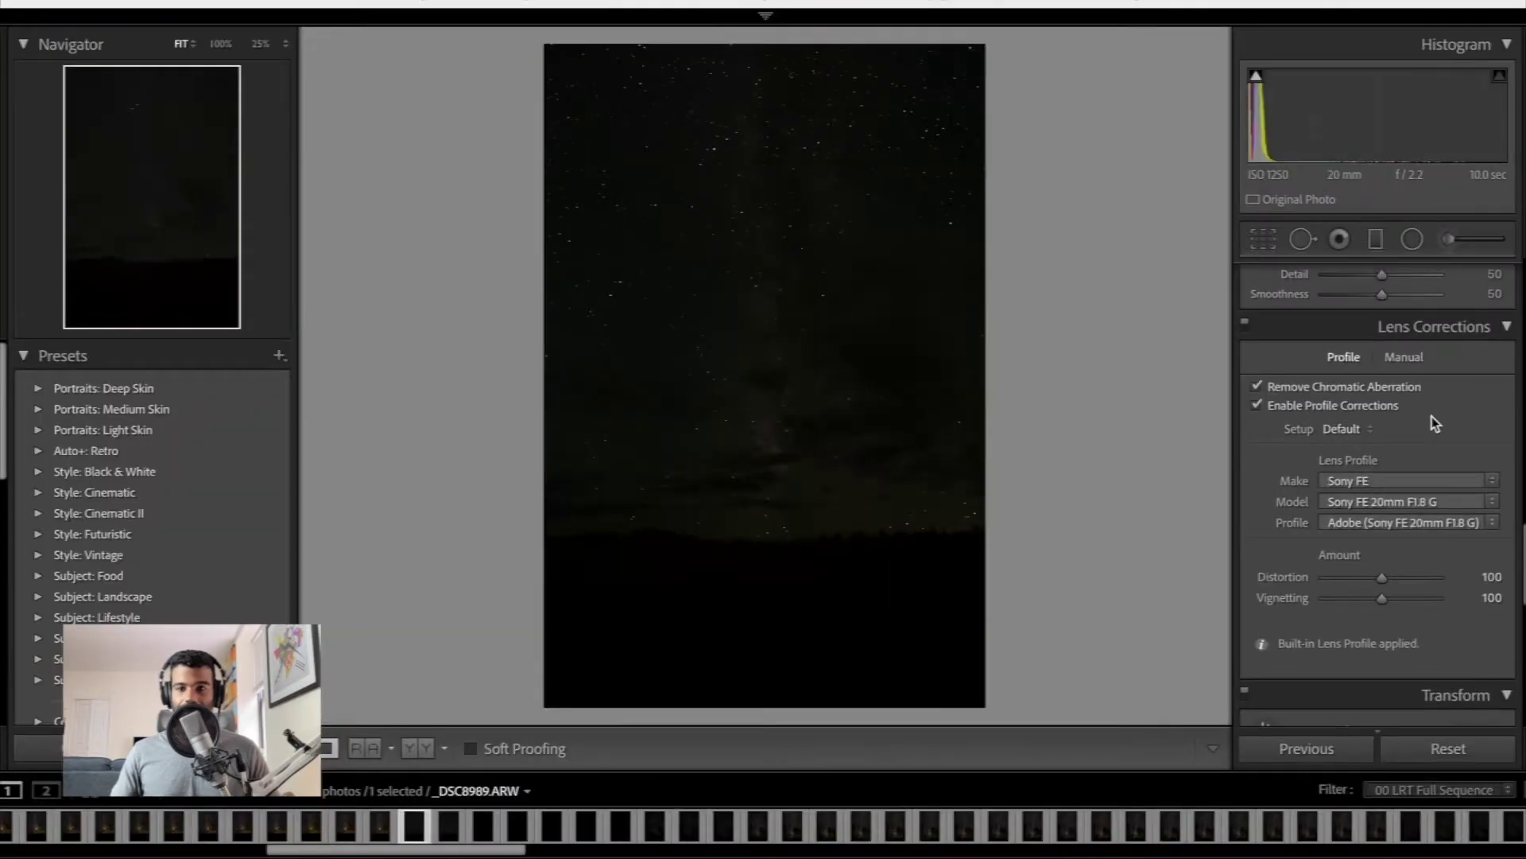
scroll(1261, 410, "up", 5)
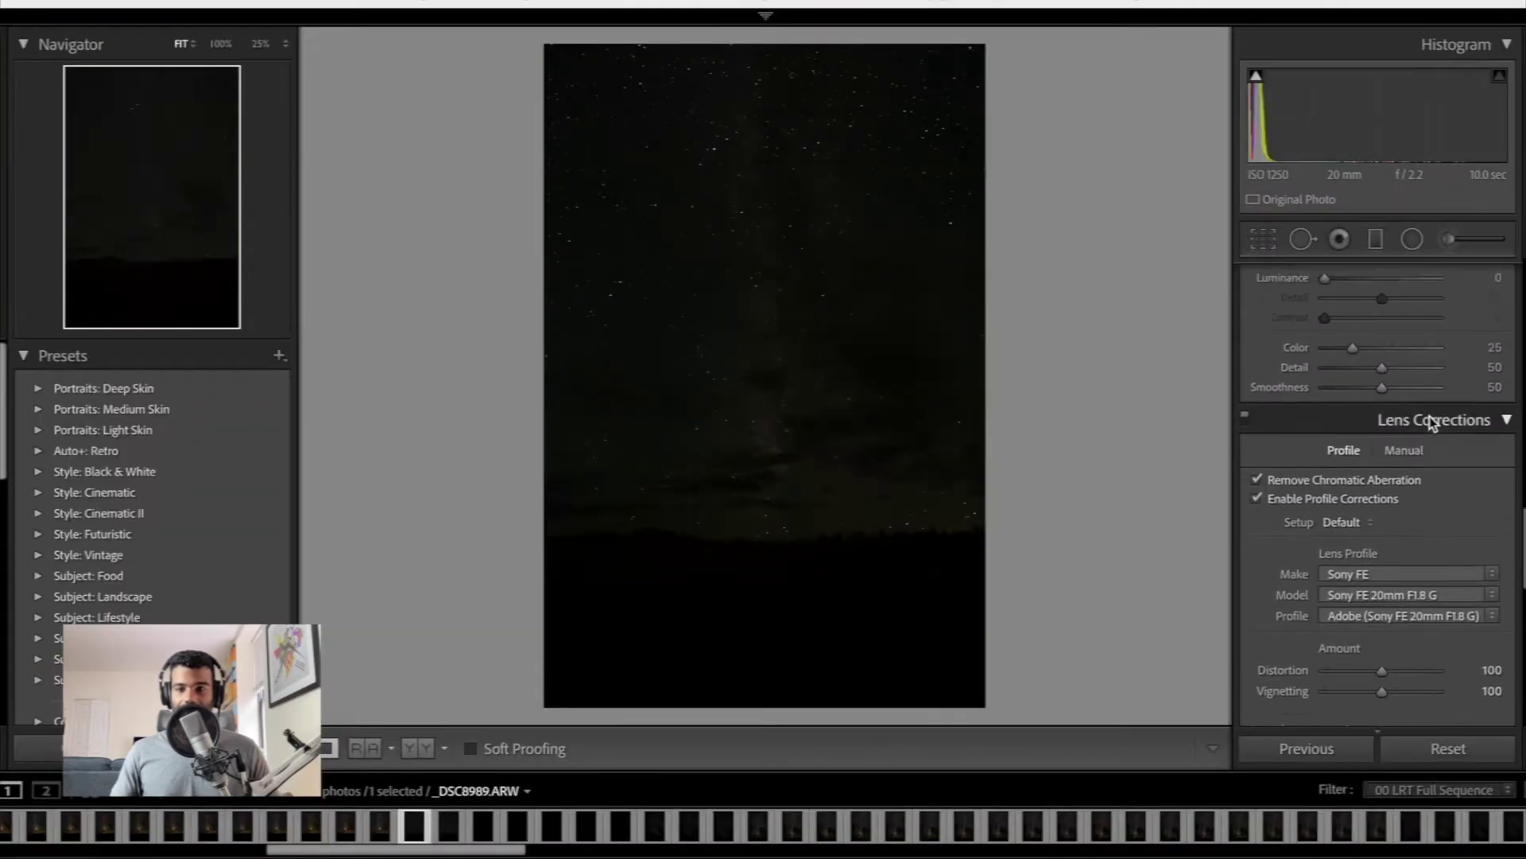
scroll(1412, 415, "up", 5)
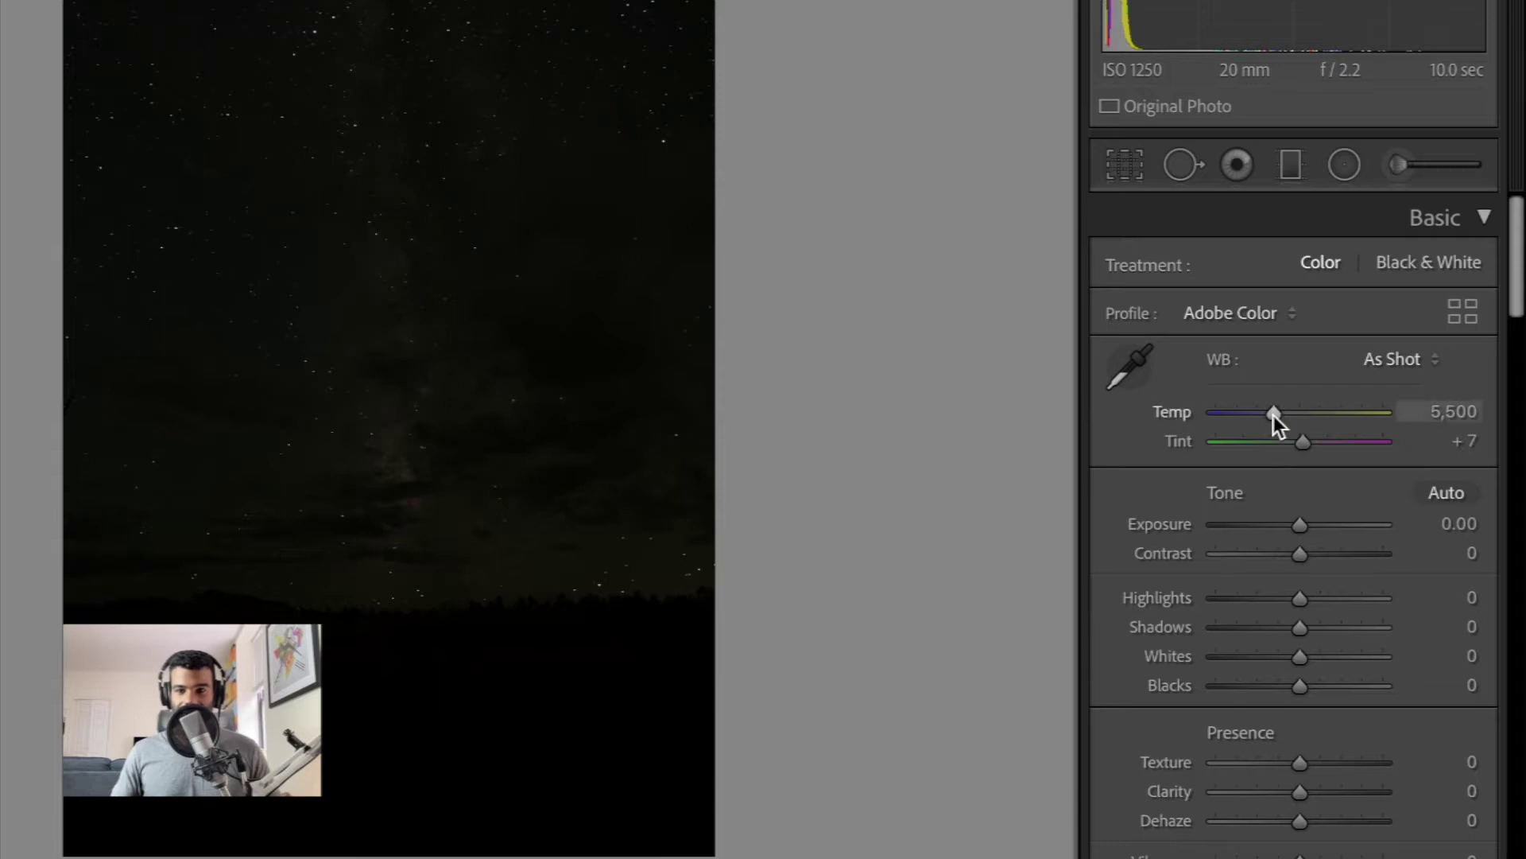
left_click_drag(1274, 415, 1269, 415)
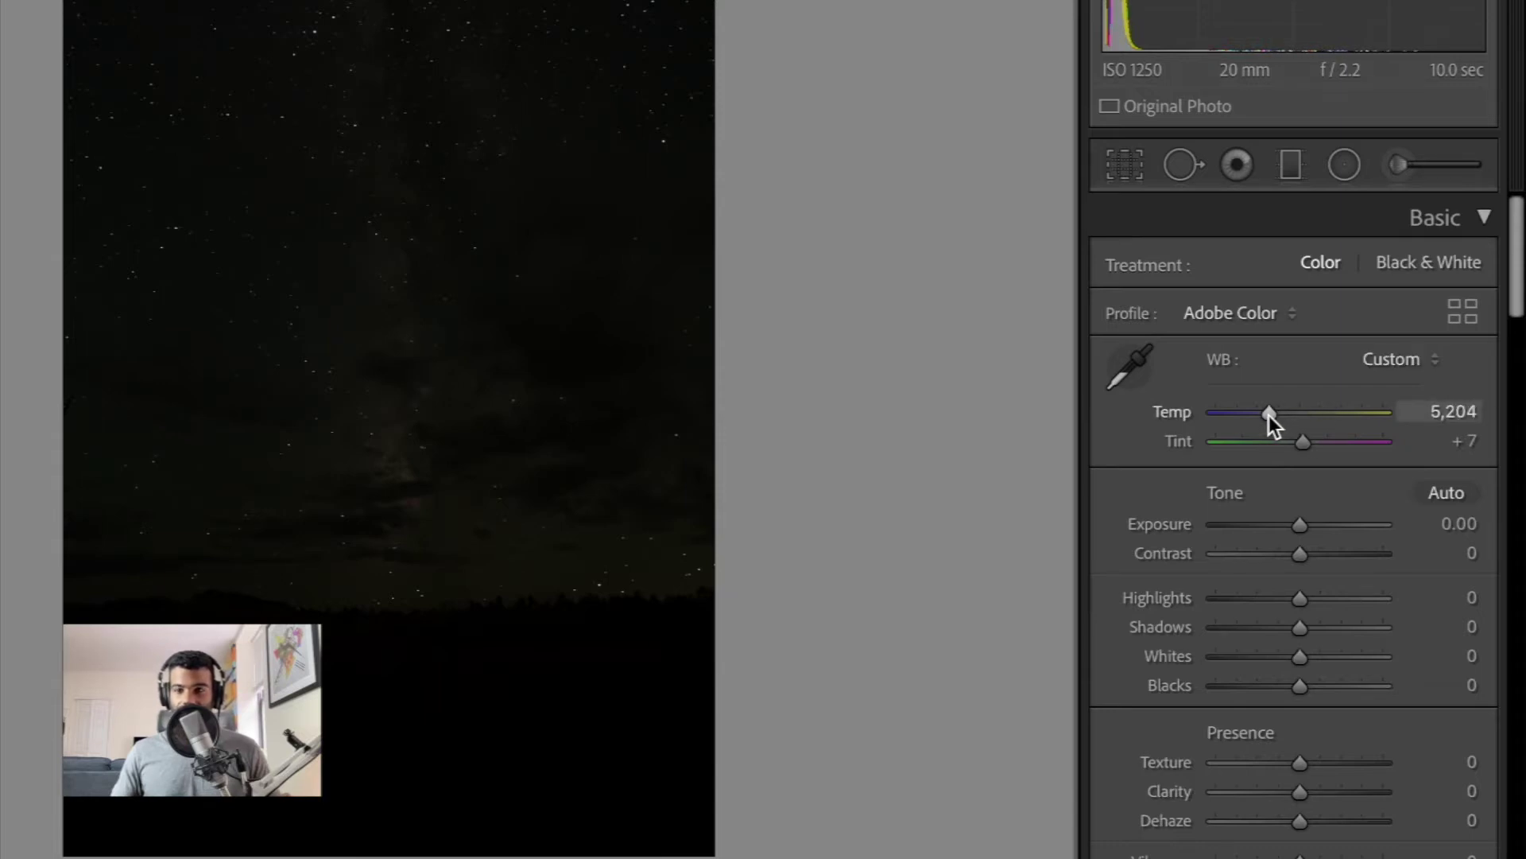
left_click_drag(1268, 415, 1318, 446)
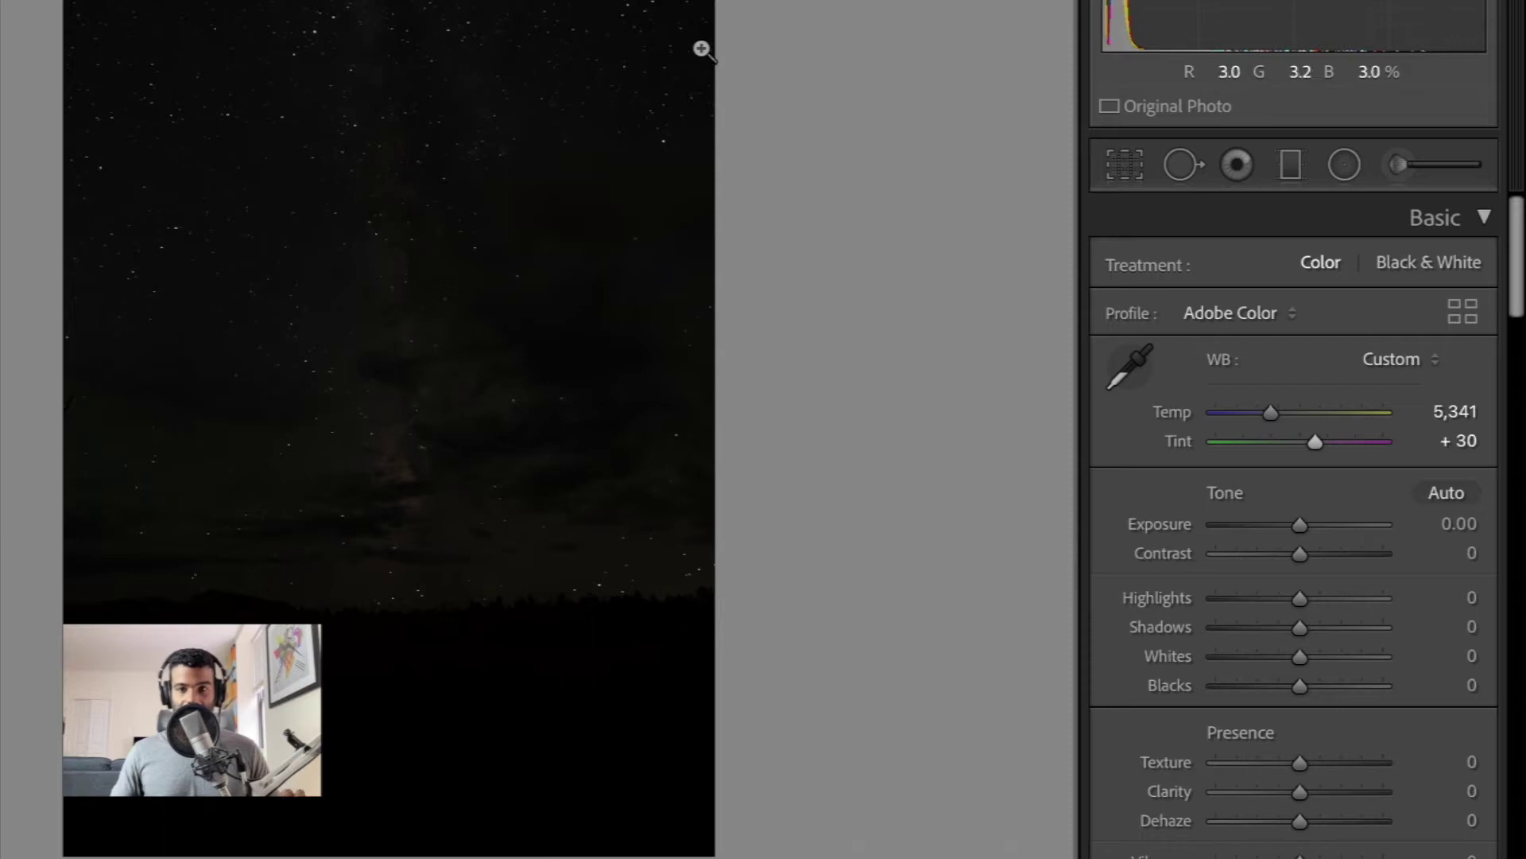
Shape the tone curve with a point at 97/97 and a raised highlight point at 168/192.
scroll(1276, 541, "down", 5)
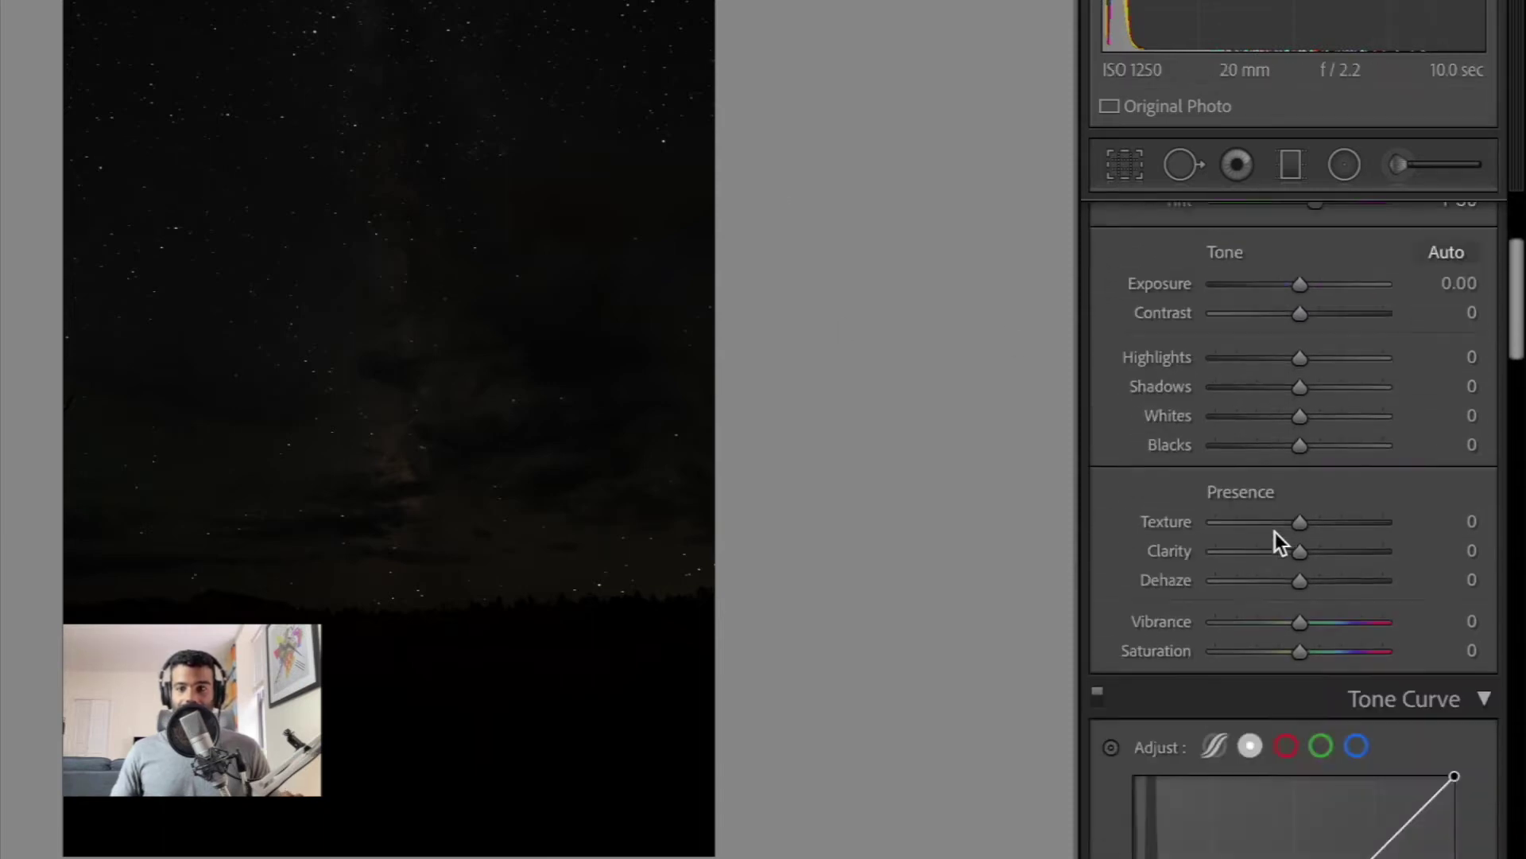
scroll(1275, 532, "down", 9)
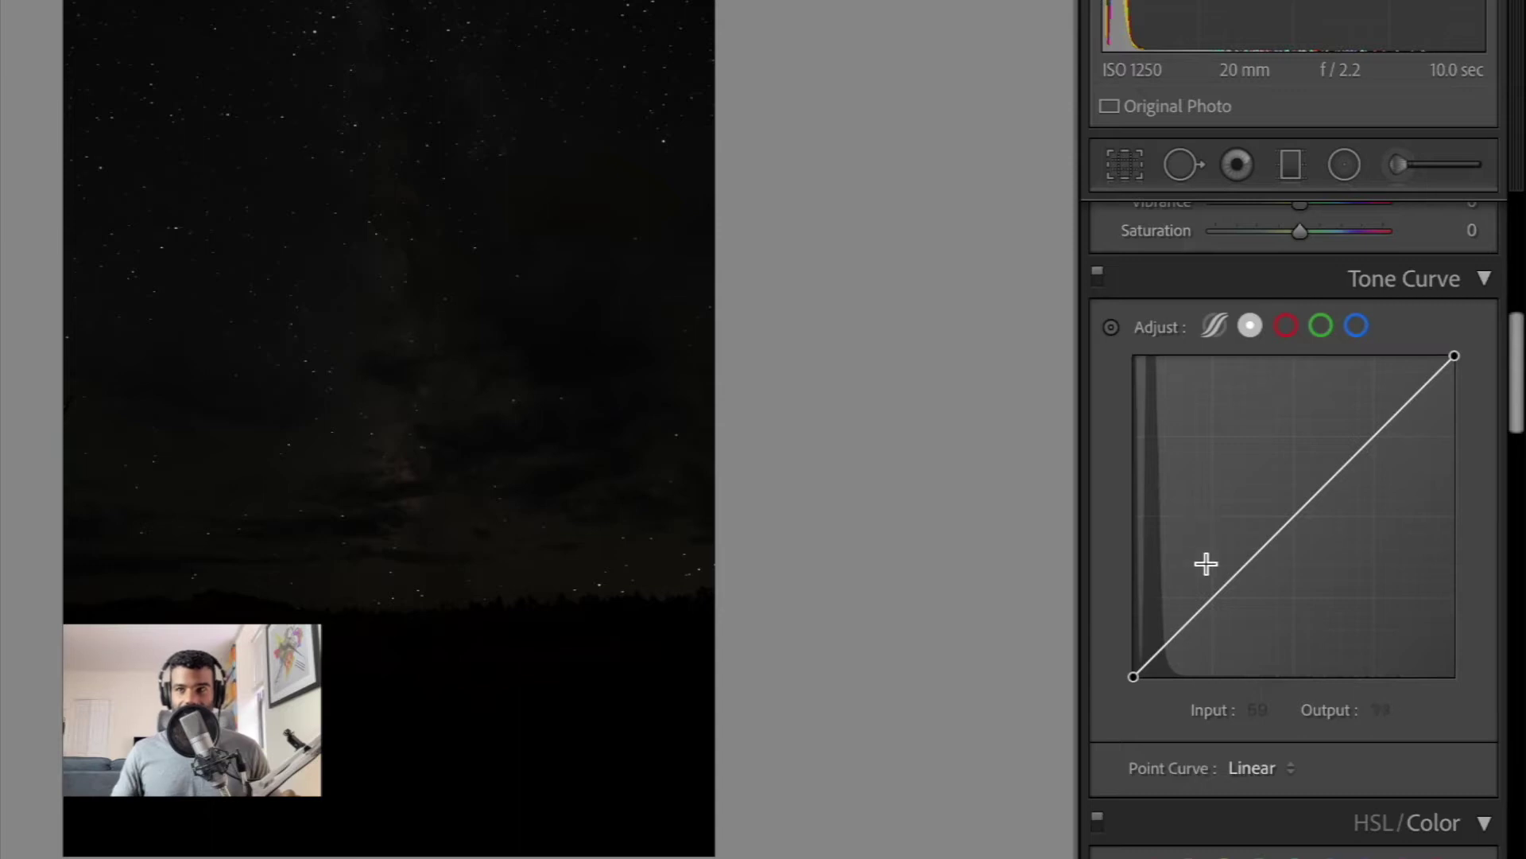
left_click(1254, 557)
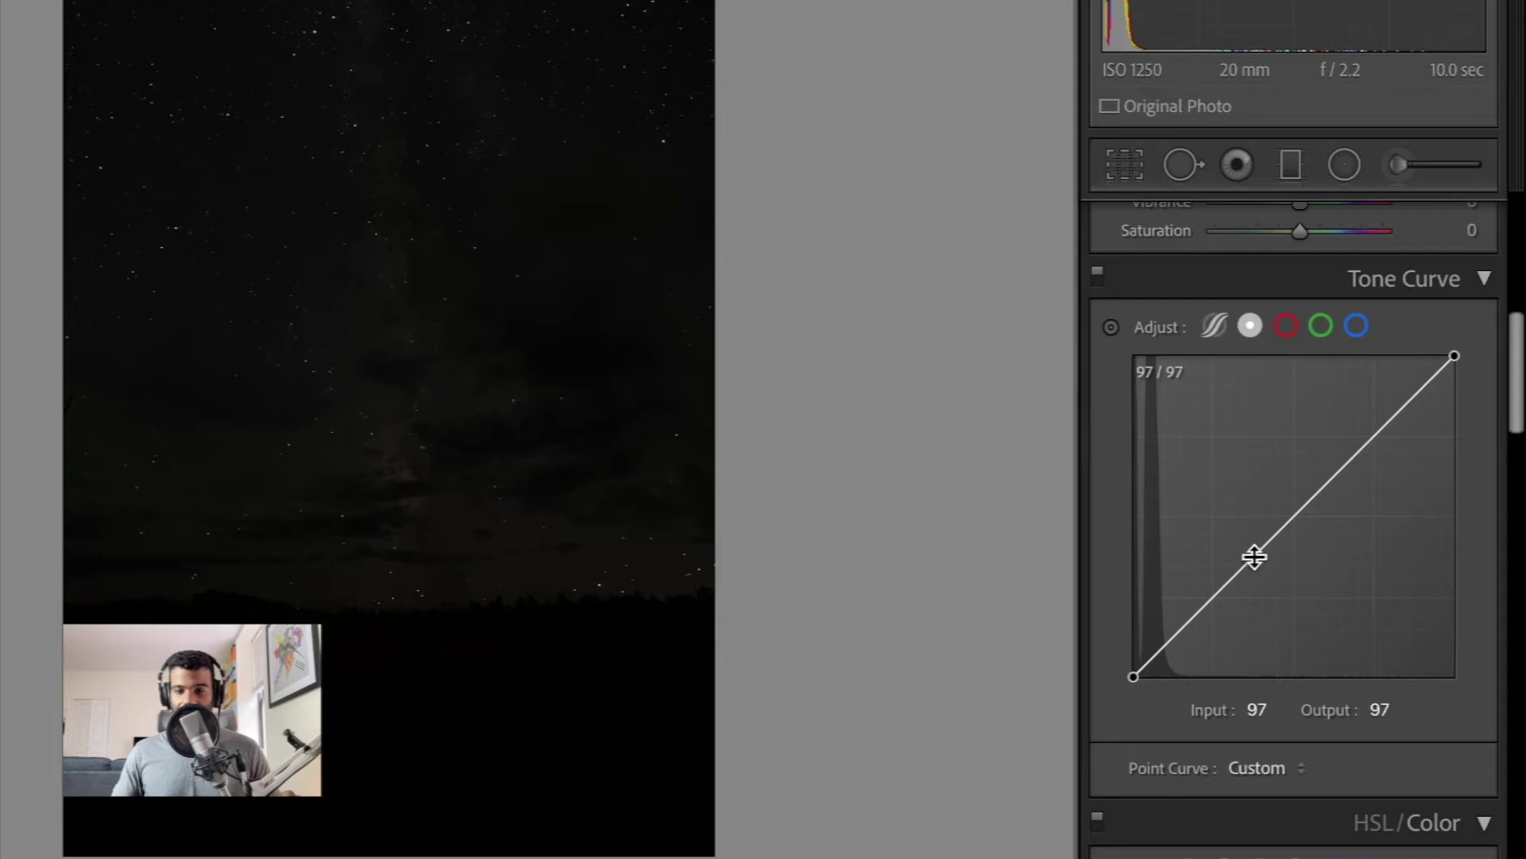
left_click(1370, 437)
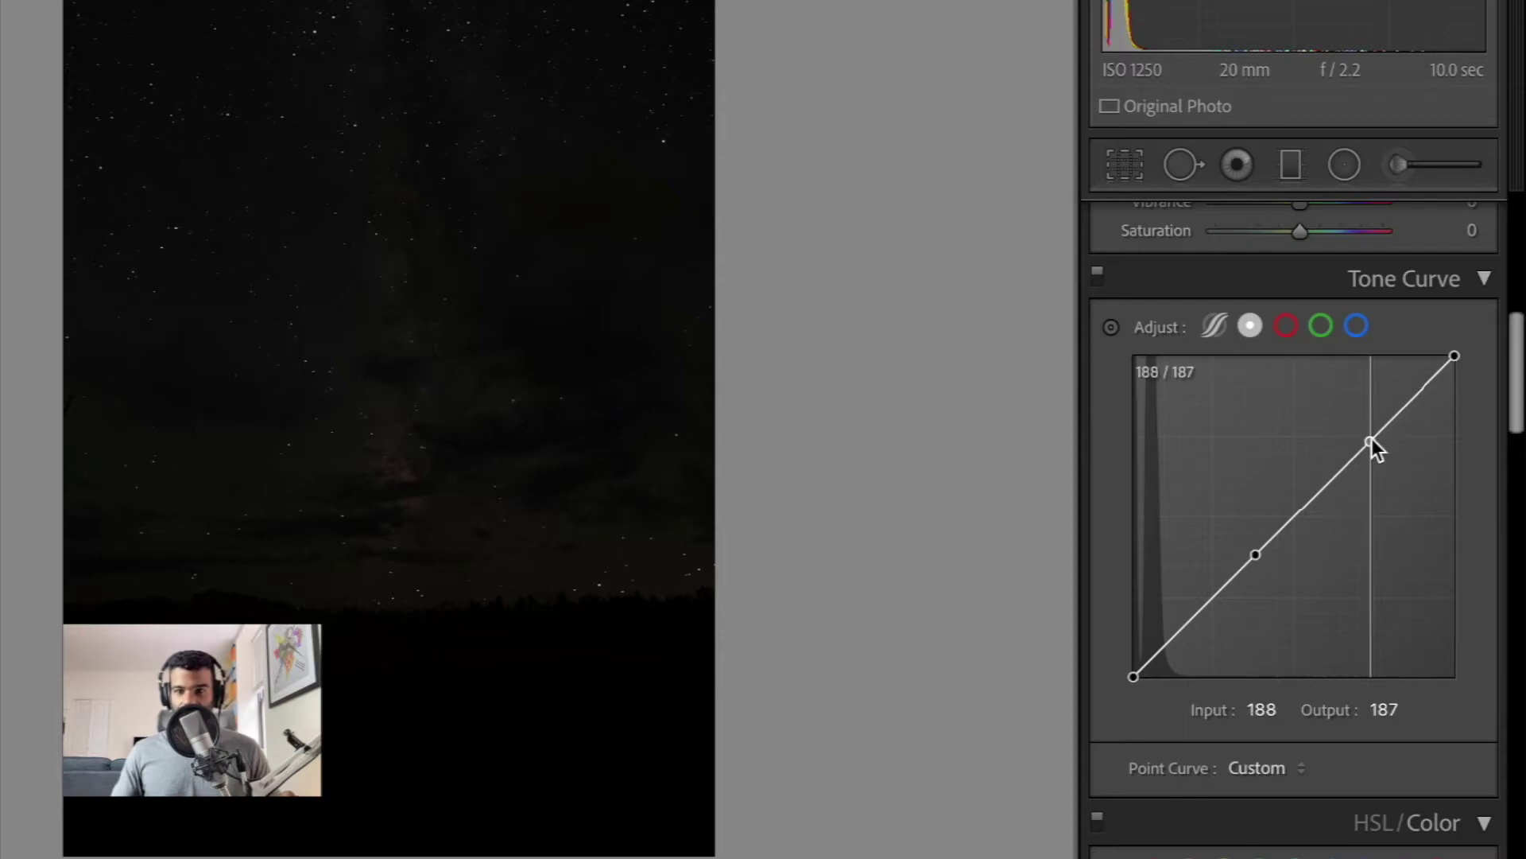
mouse_move(1367, 436)
left_mouse_down()
mouse_move(1350, 412)
mouse_move(1346, 434)
left_mouse_up()
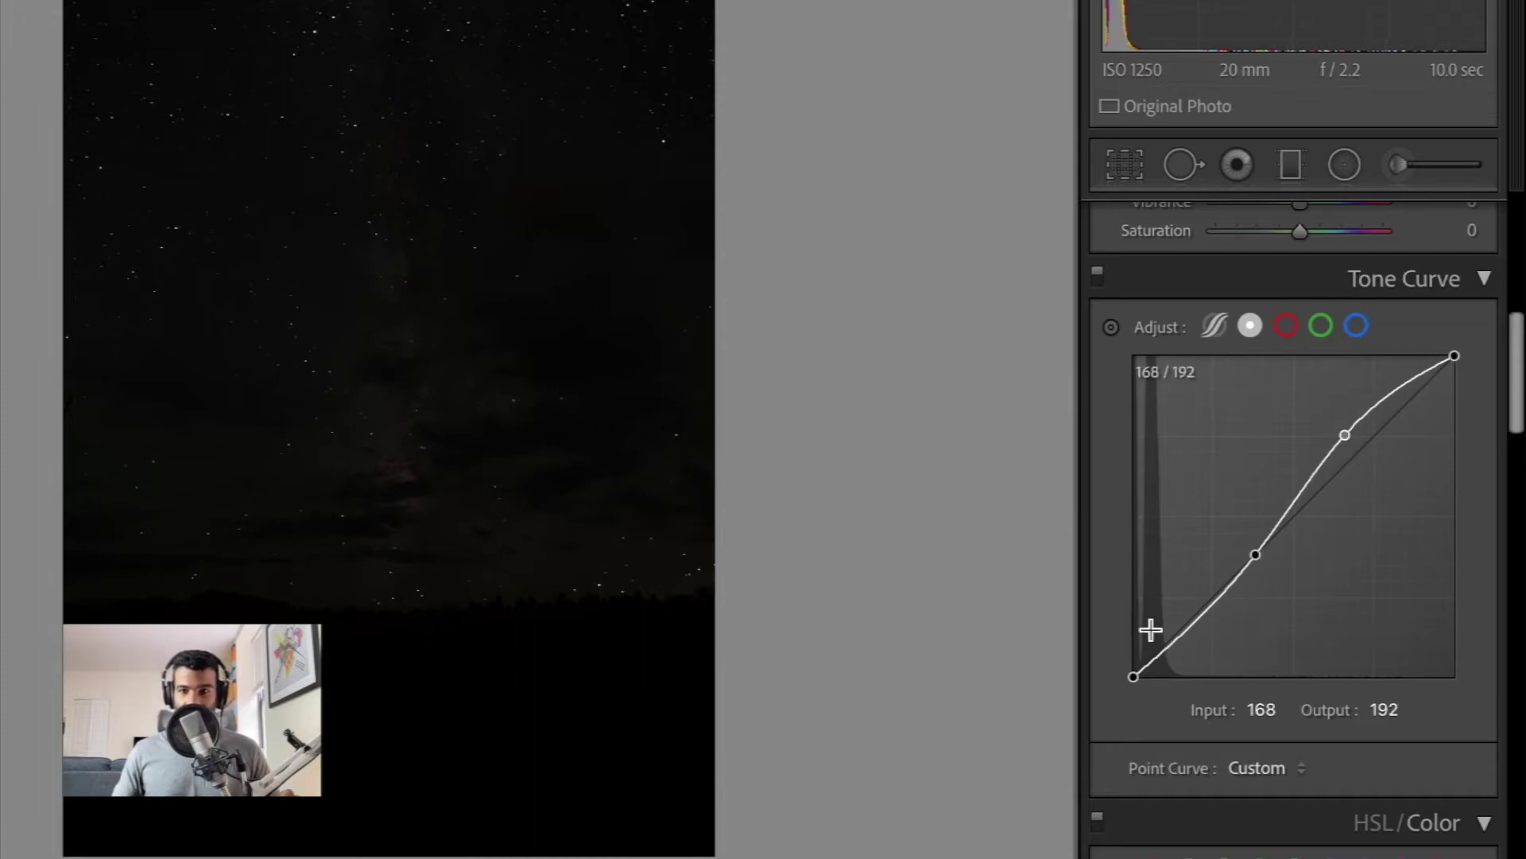
Set the photo's Exposure to +1.05 and Contrast to +20.
scroll(1275, 528, "up", 10)
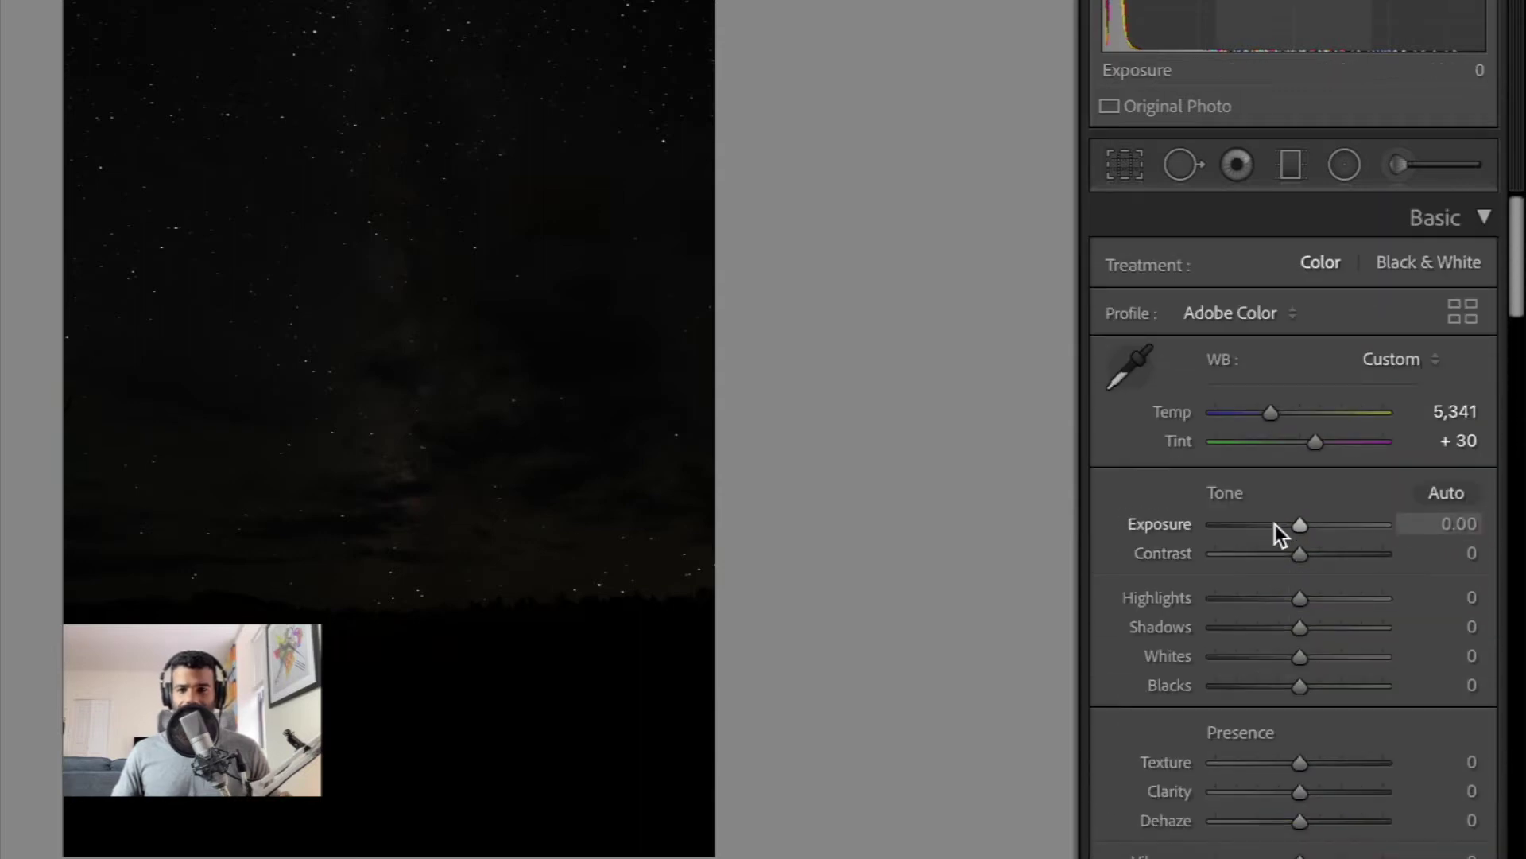
scroll(1418, 532, "down", 1)
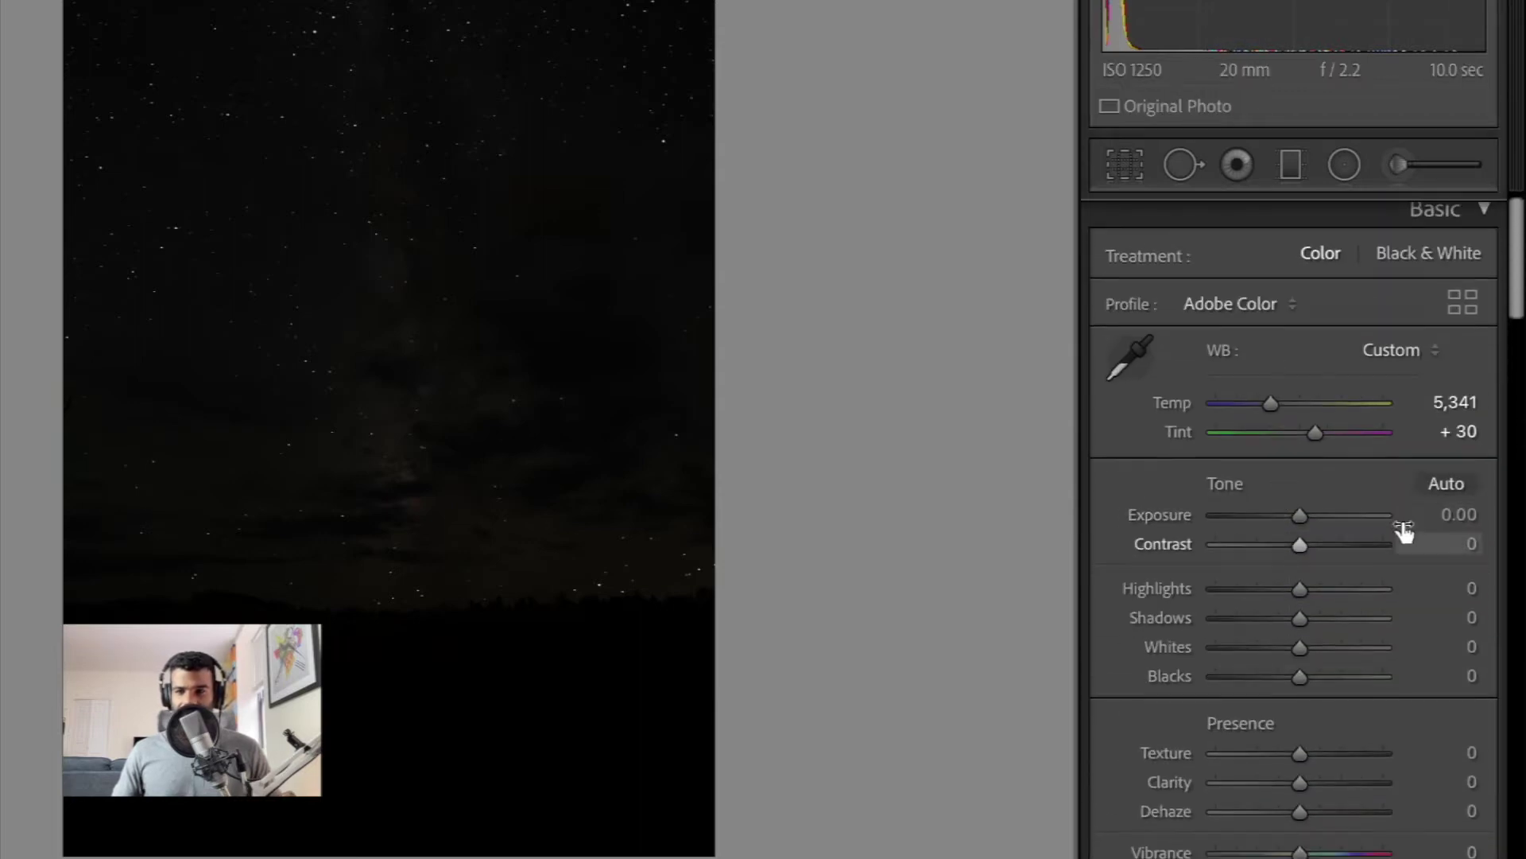
scroll(1190, 541, "down", 5)
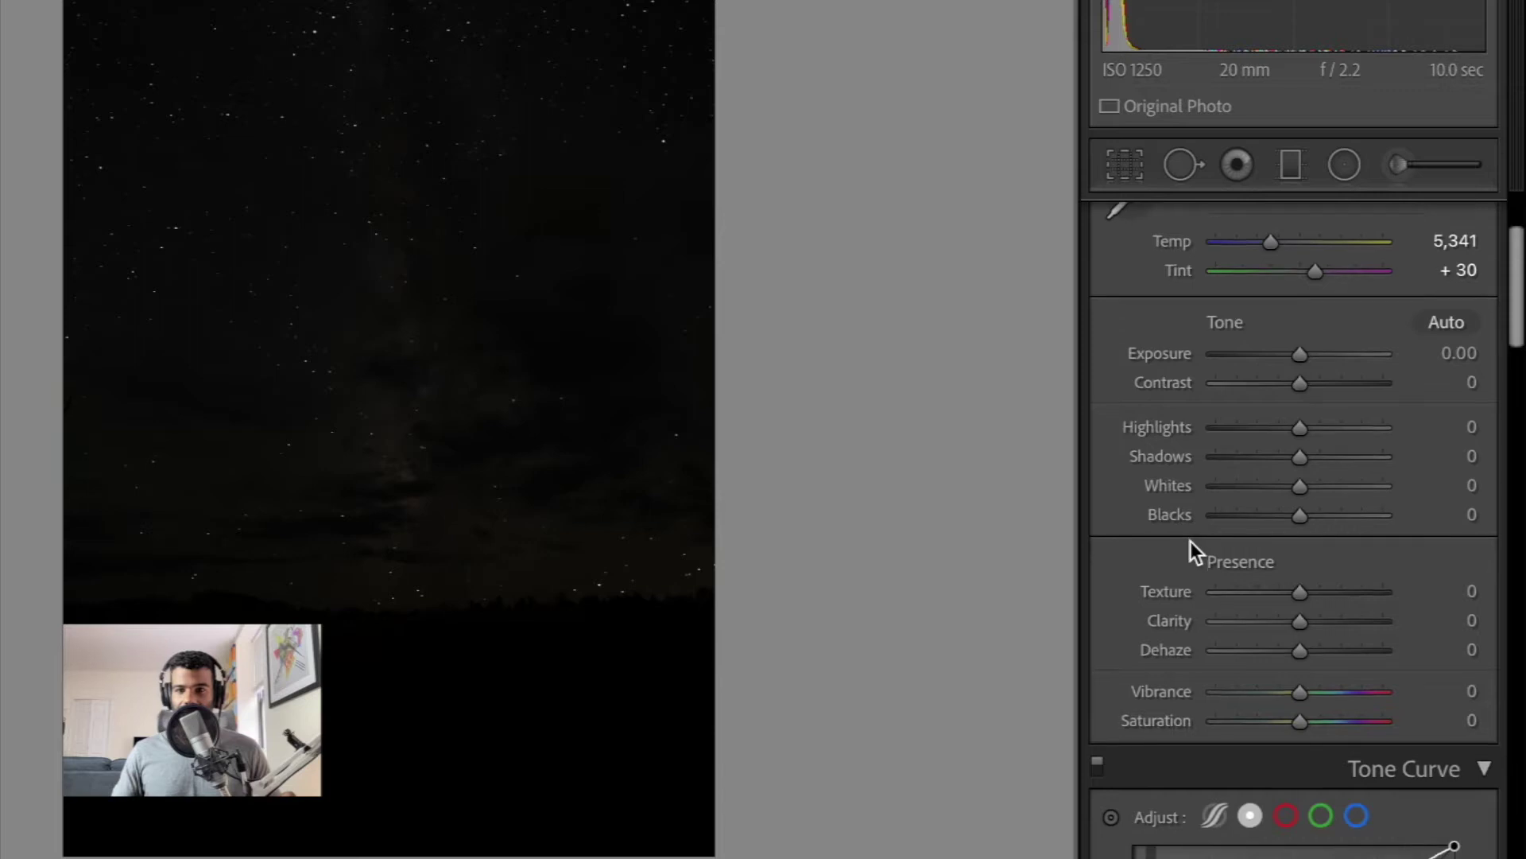
scroll(1400, 397, "down", 1)
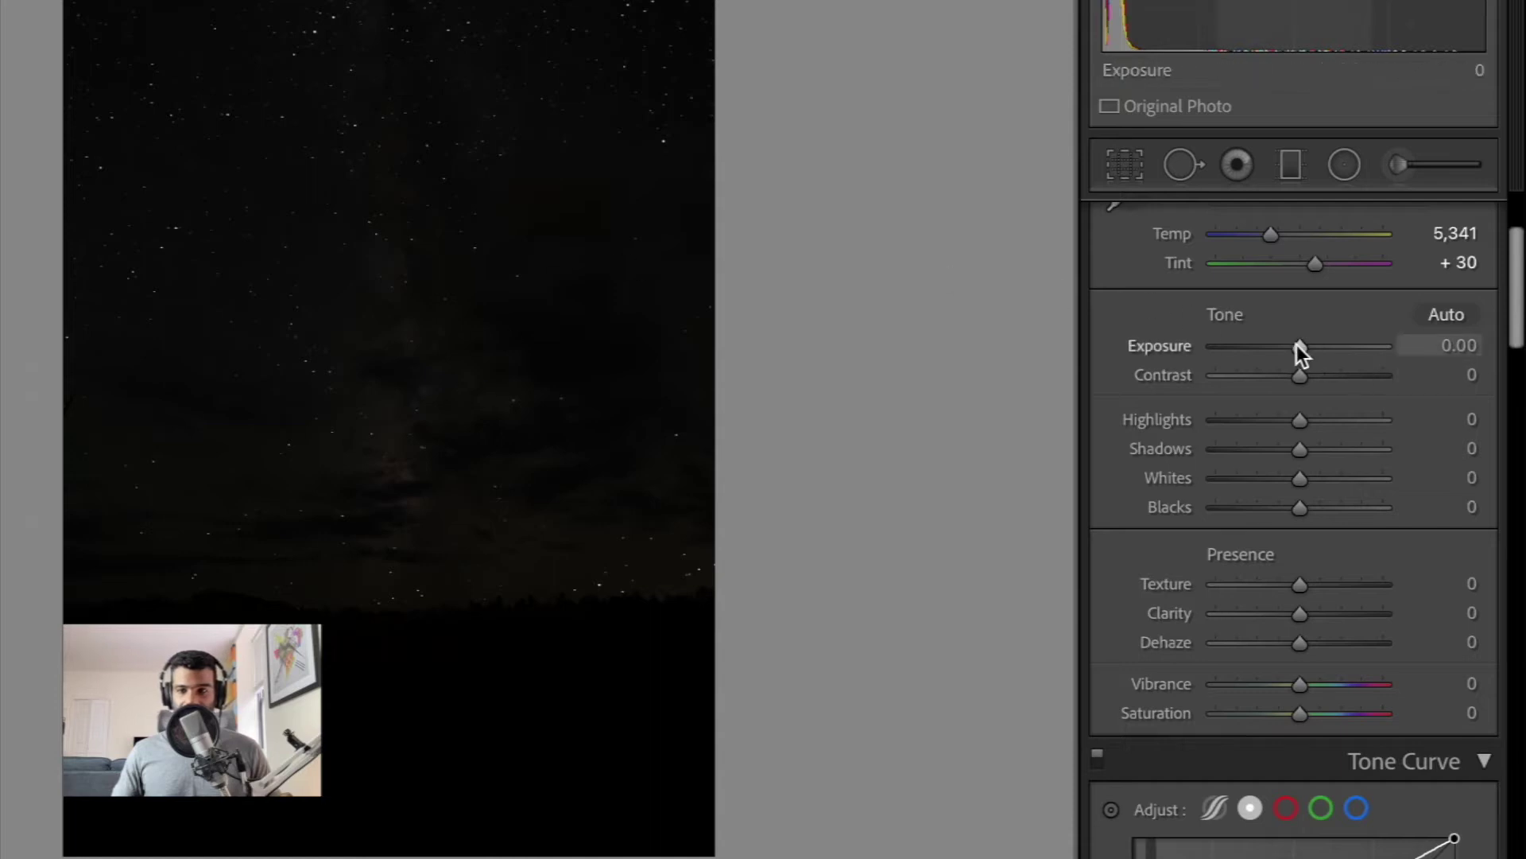
left_click_drag(1296, 346, 1314, 350)
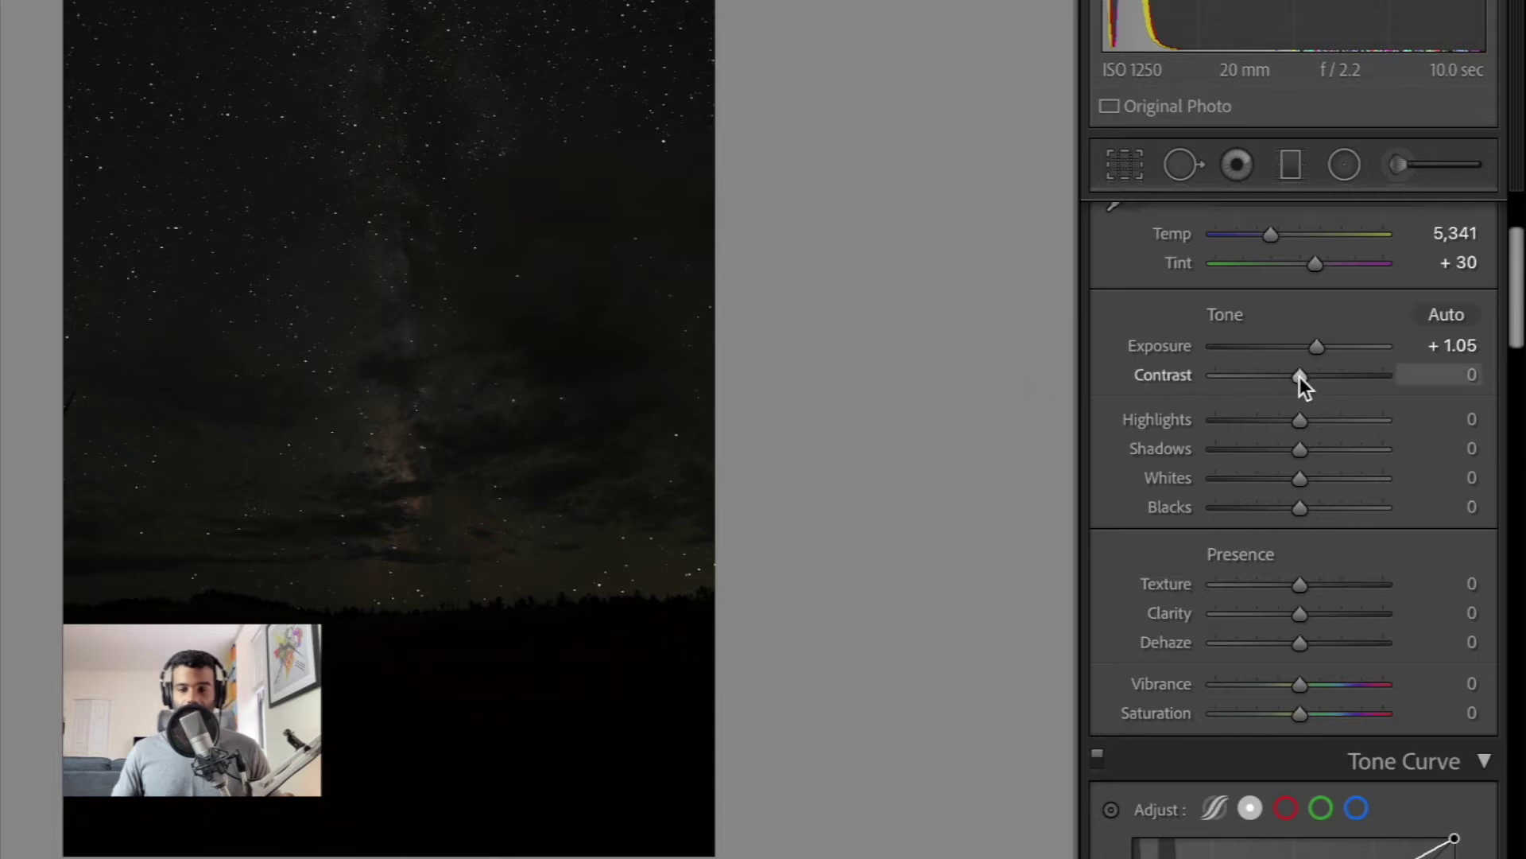
left_click_drag(1300, 377, 1315, 378)
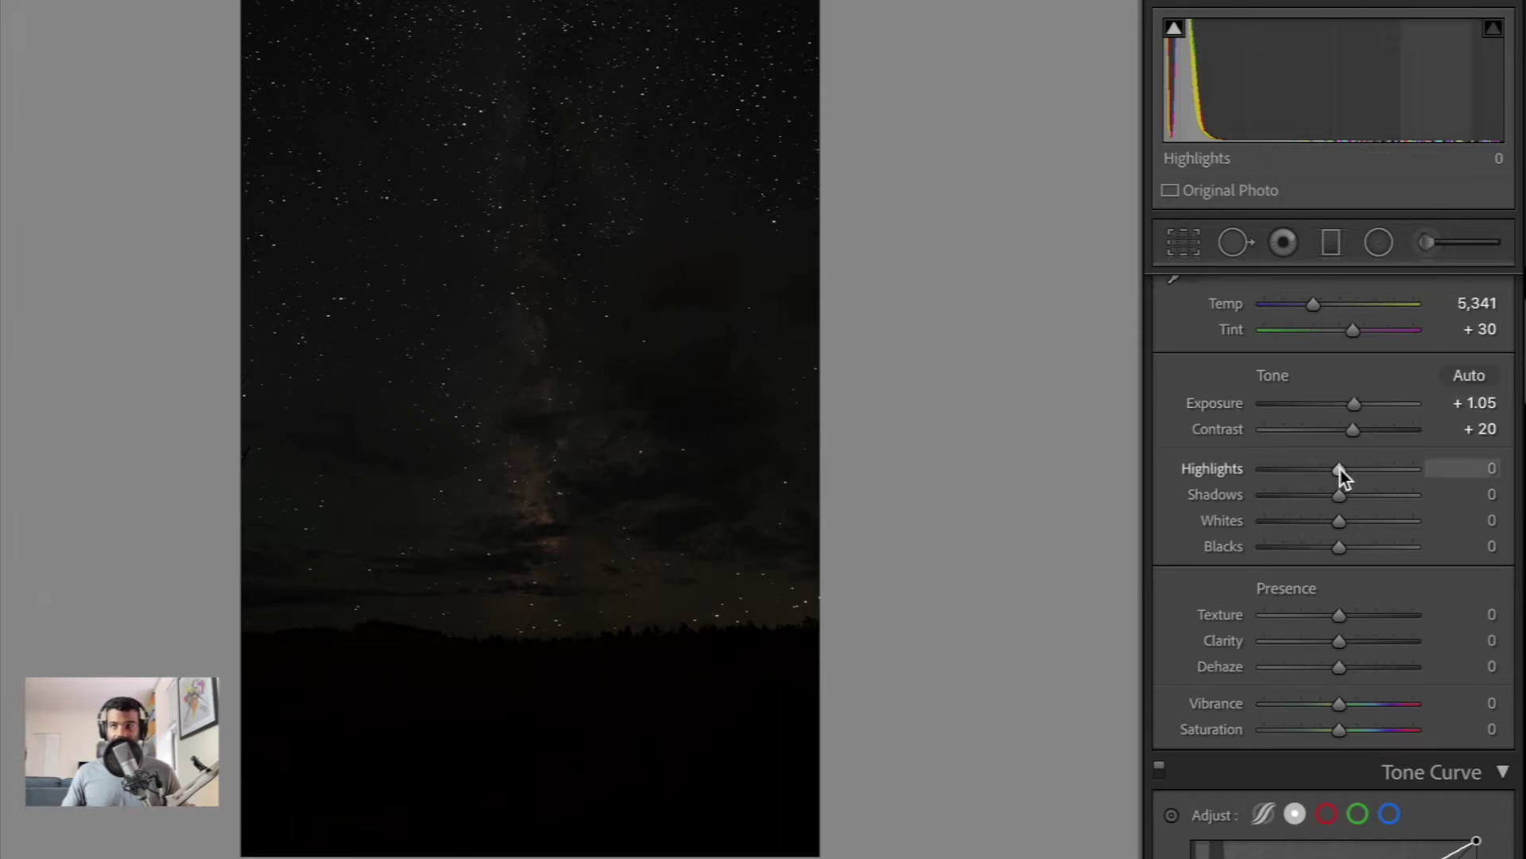
Adjust the tonal range with Highlights at −41, Whites at +59 and Blacks at −43.
left_click_drag(1338, 467, 1308, 468)
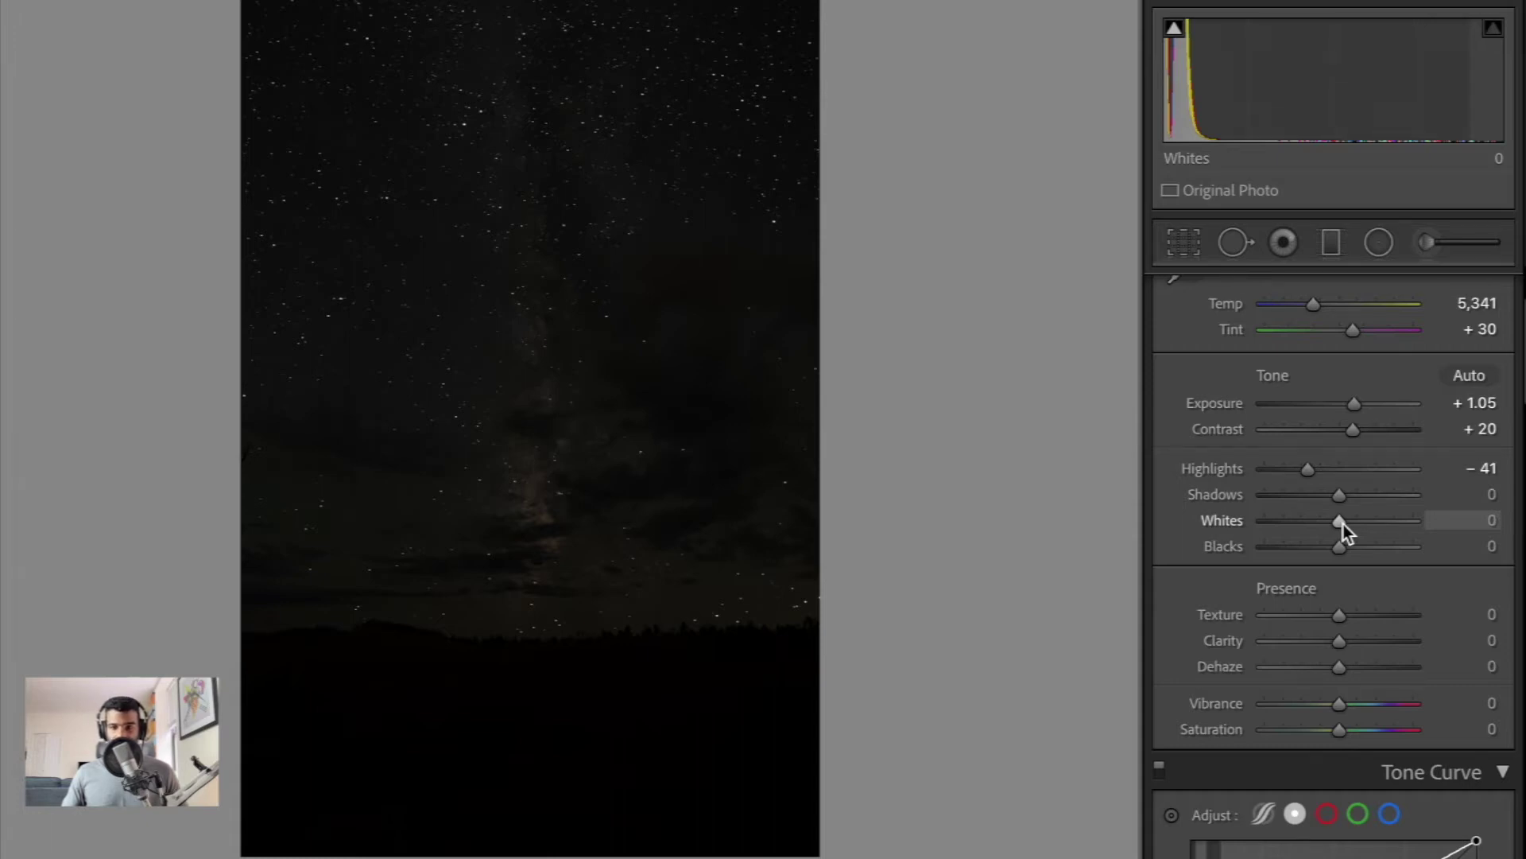
left_click_drag(1343, 523, 1377, 532)
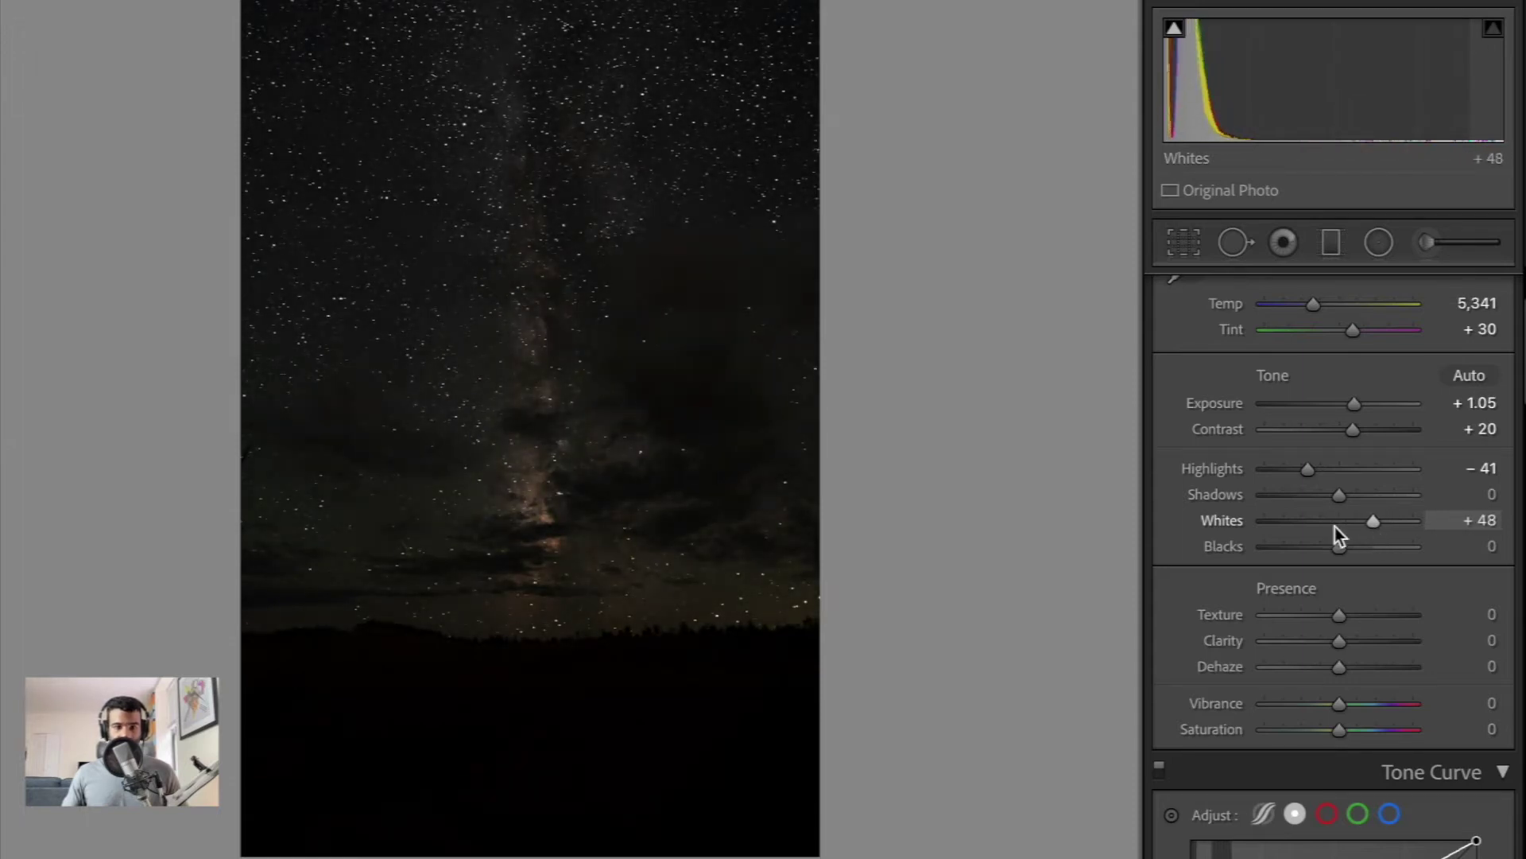
left_click(539, 307)
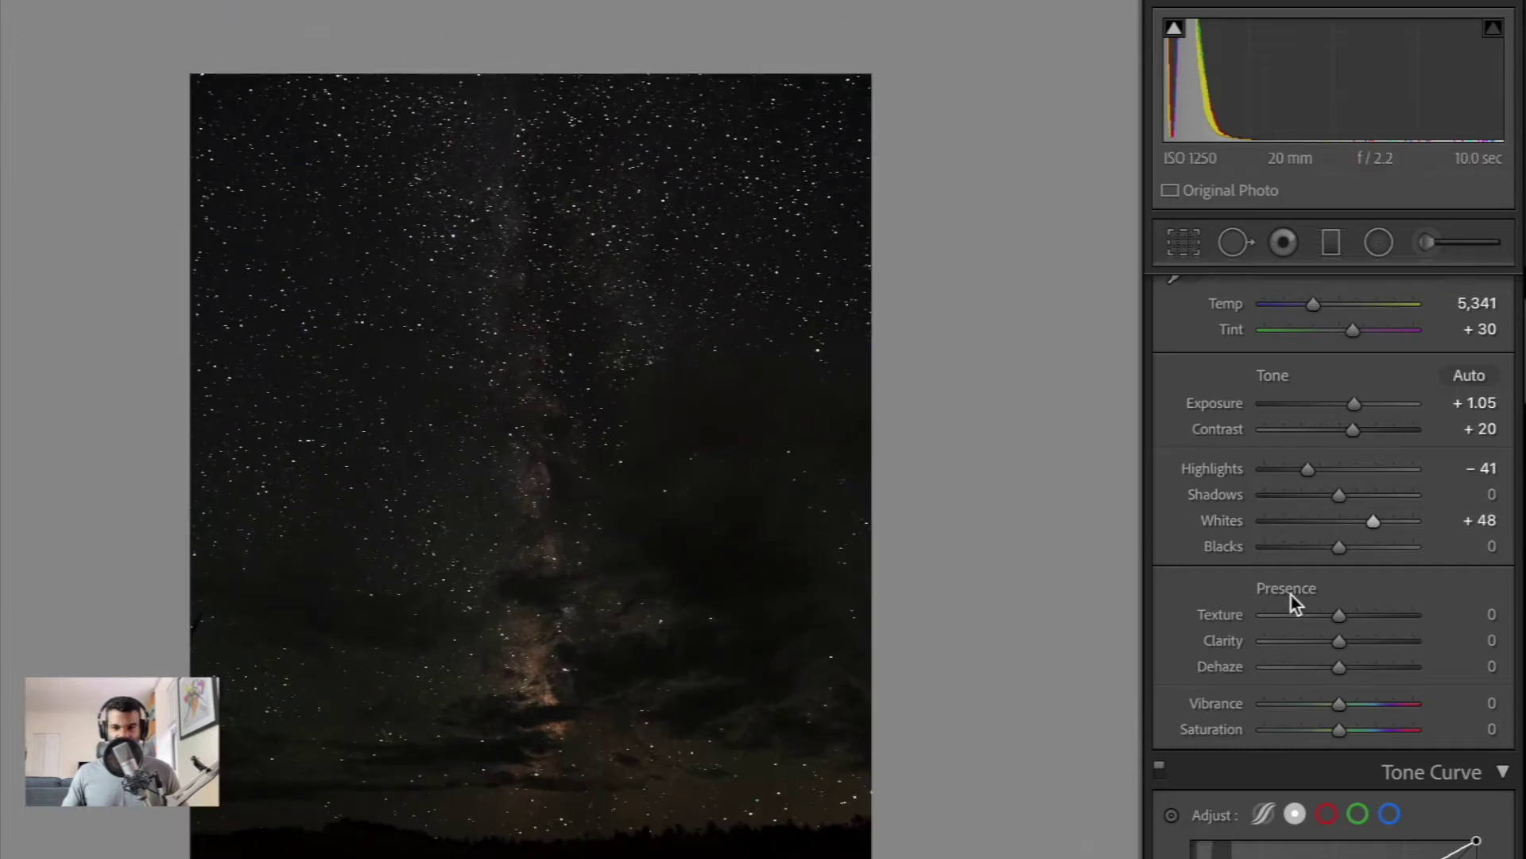
left_click_drag(658, 538, 660, 478)
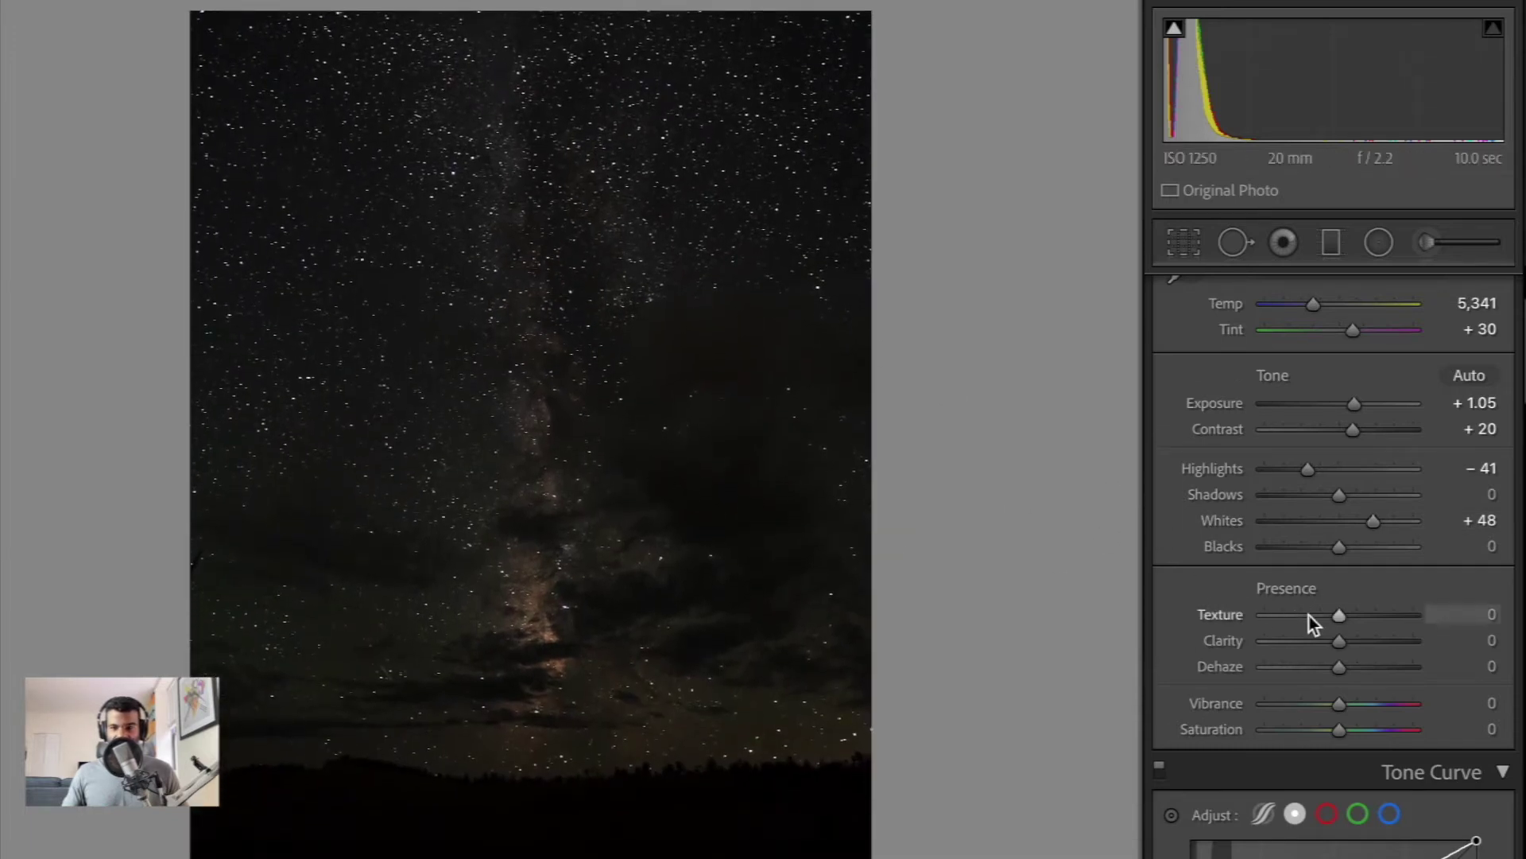
left_click_drag(1379, 525, 1388, 528)
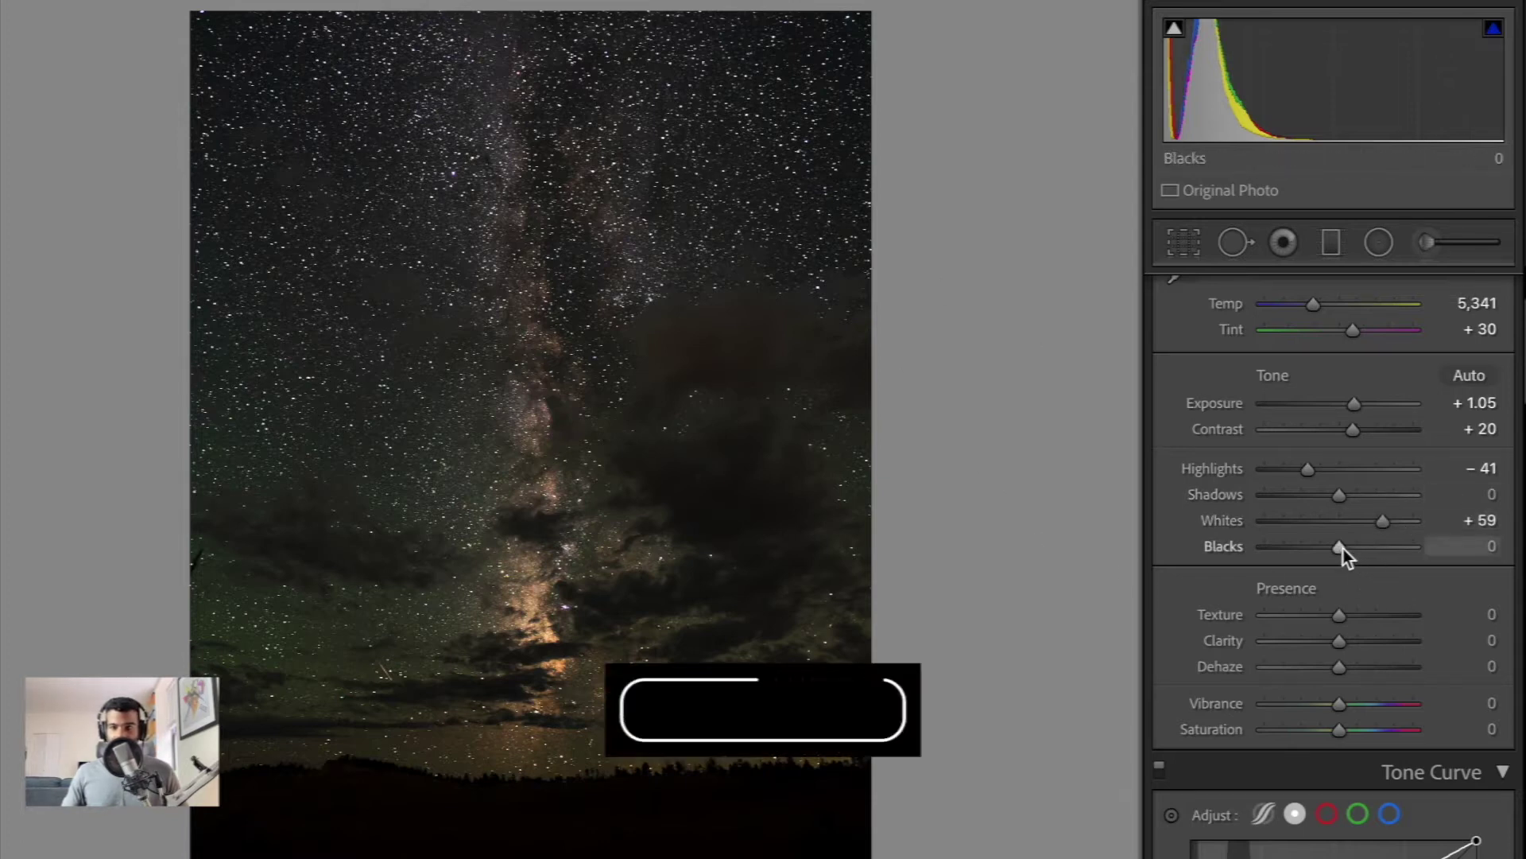
left_click_drag(1344, 548, 1310, 552)
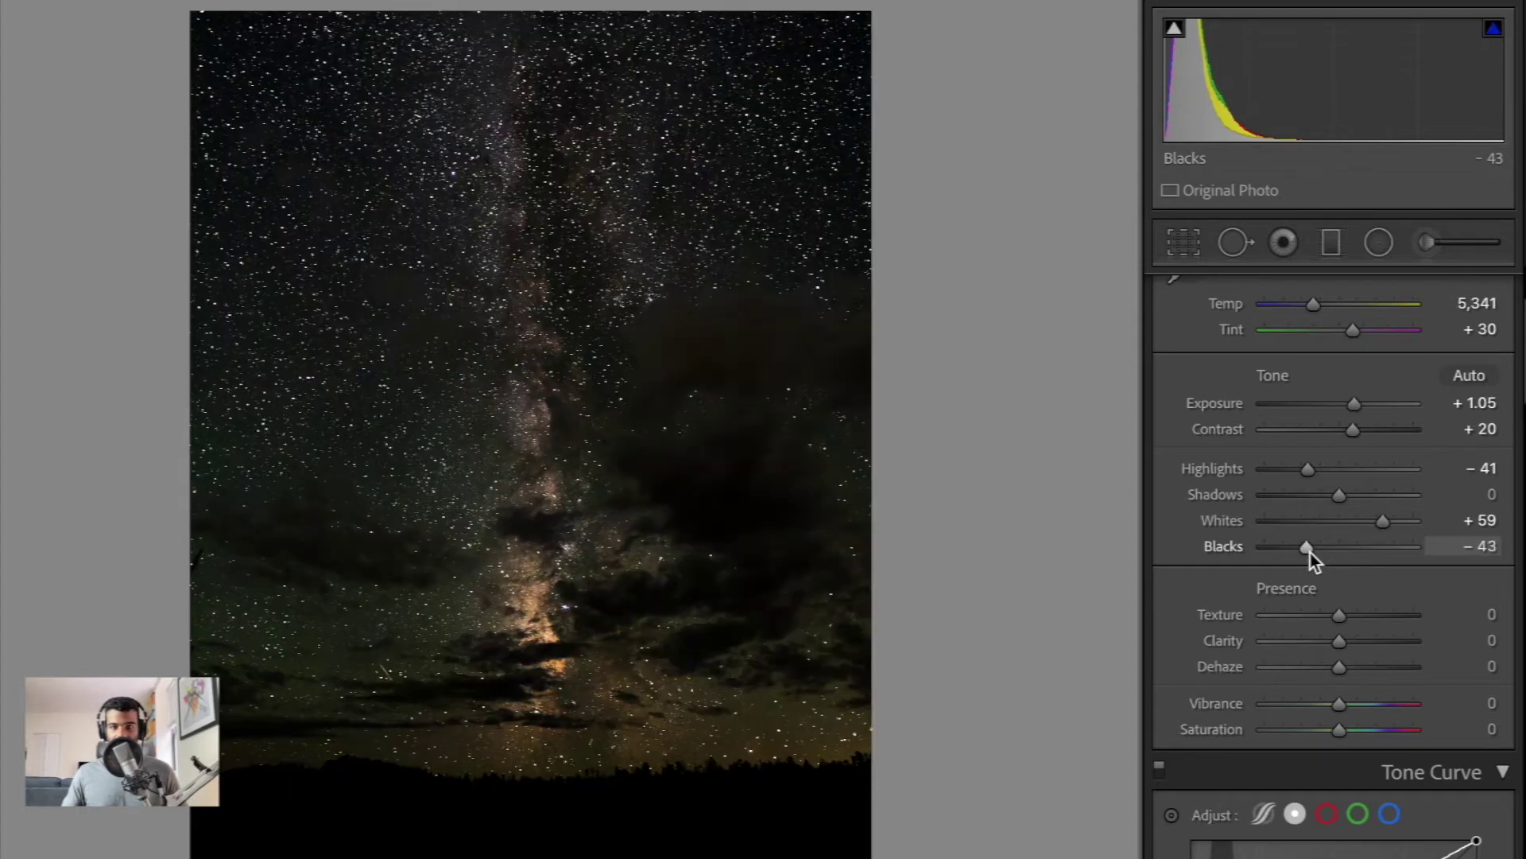
left_click_drag(1008, 327, 1005, 313)
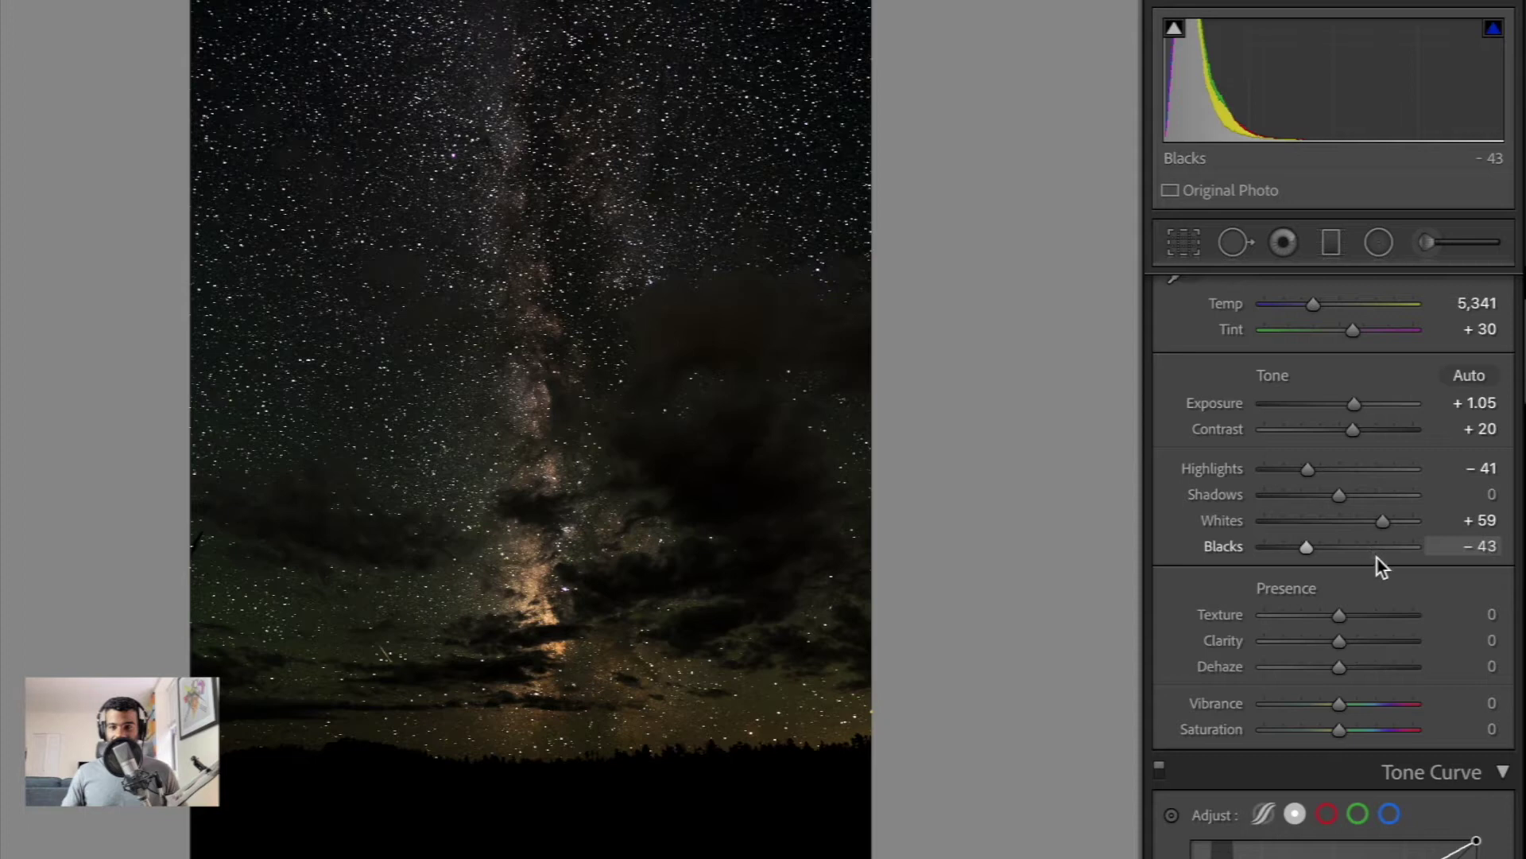
Set the photo's Vibrance to +14 and overall Saturation to −4.
scroll(1378, 556, "down", 5)
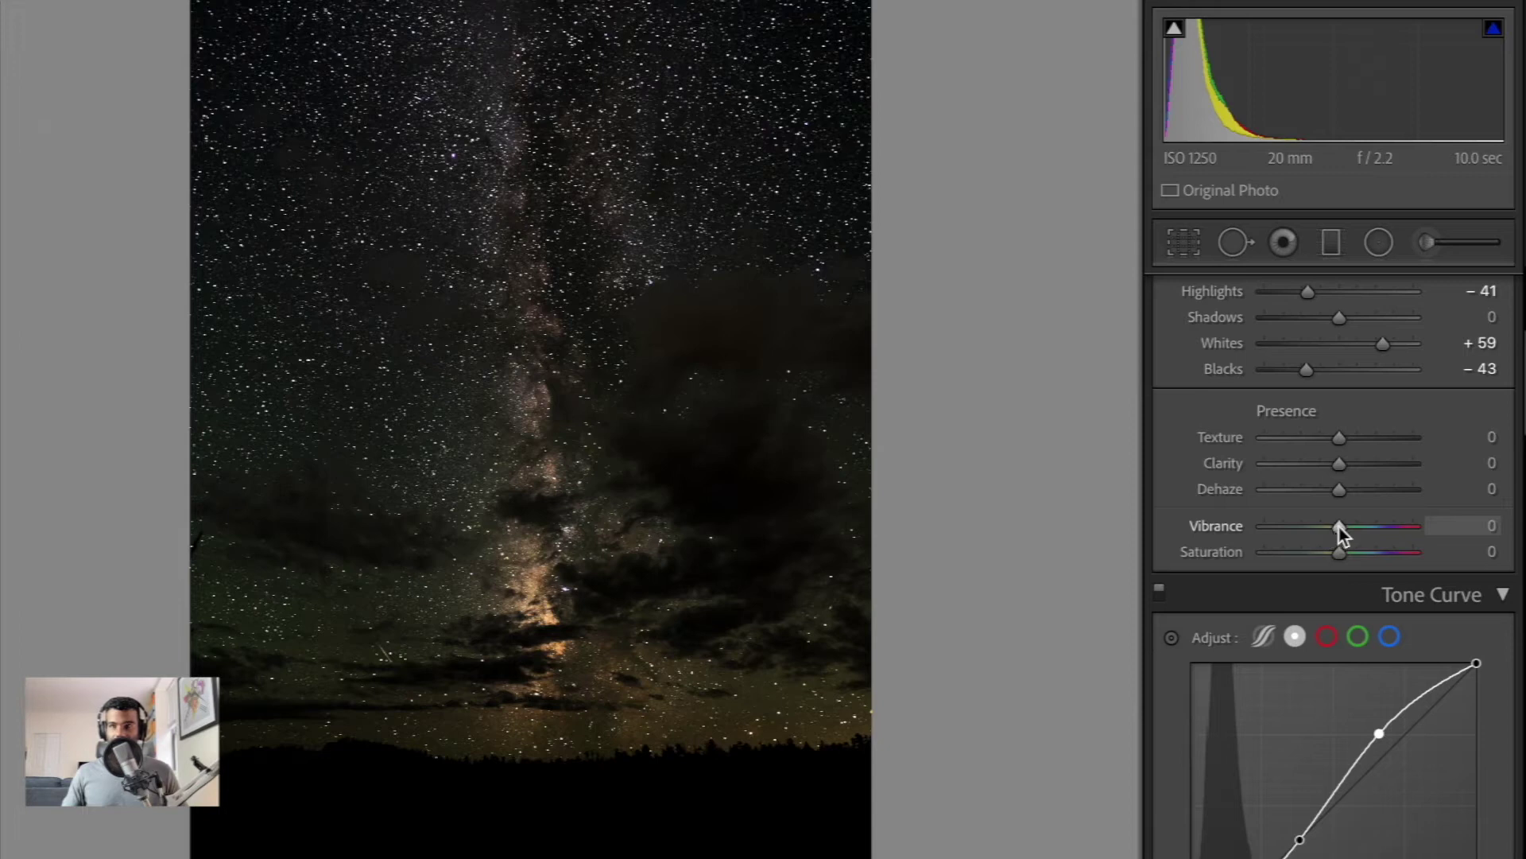
left_click_drag(1338, 525, 1349, 527)
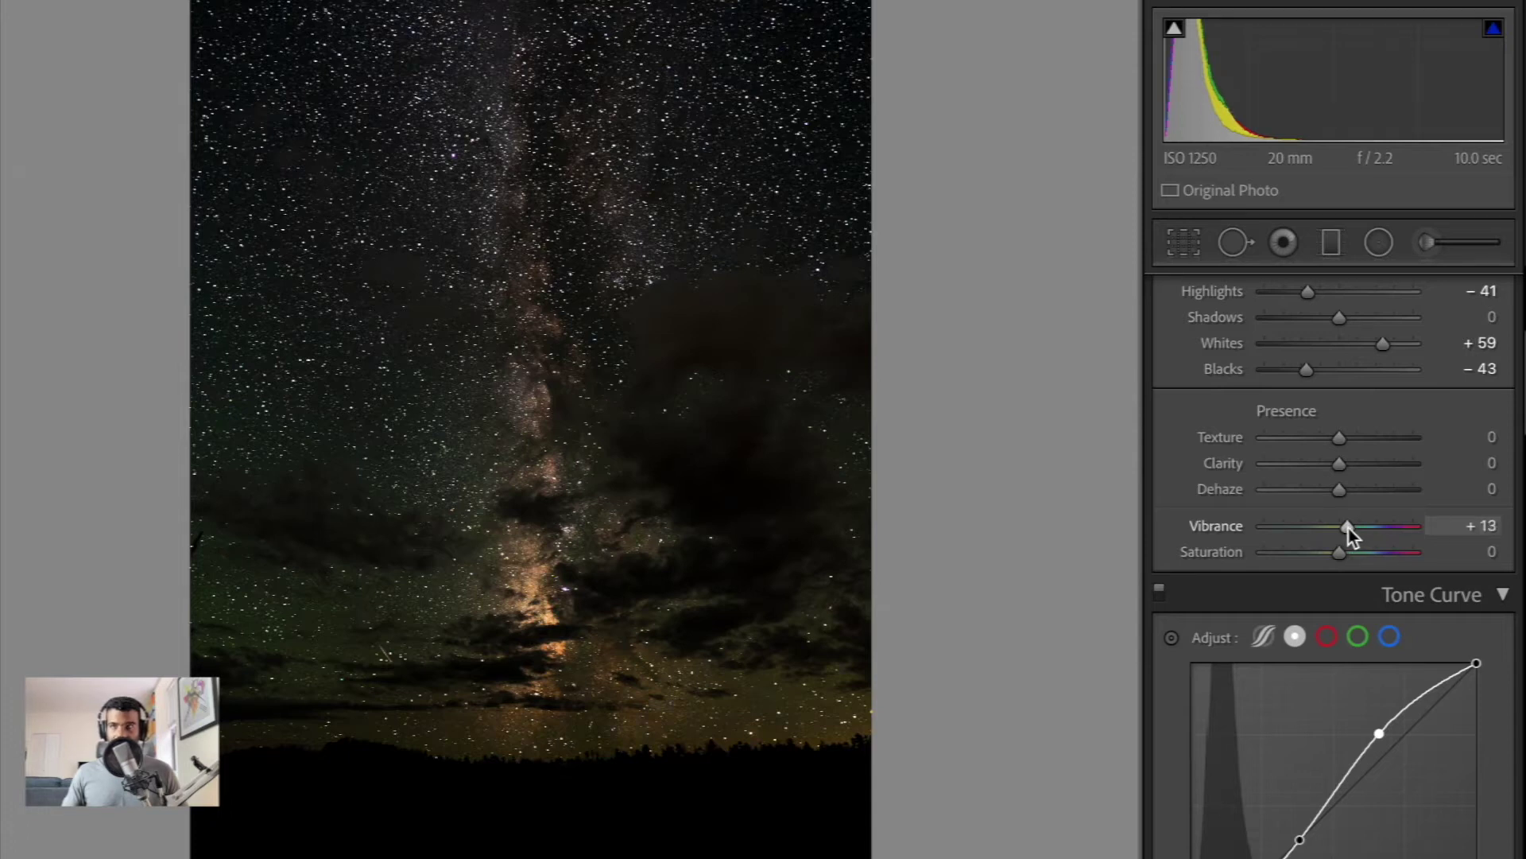
left_click_drag(1348, 528, 1349, 527)
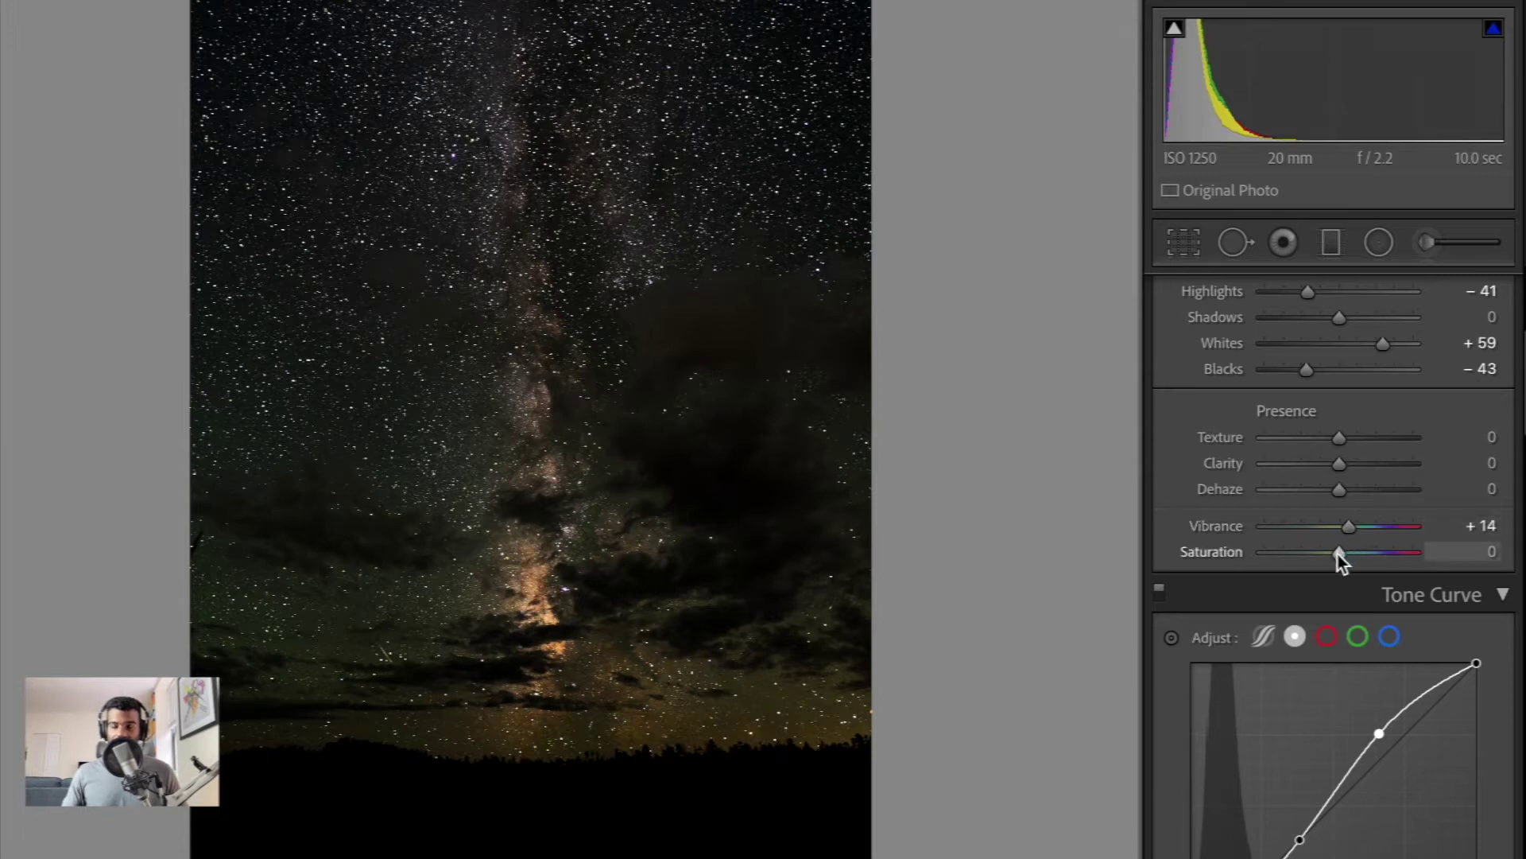
left_click_drag(1337, 555, 1332, 555)
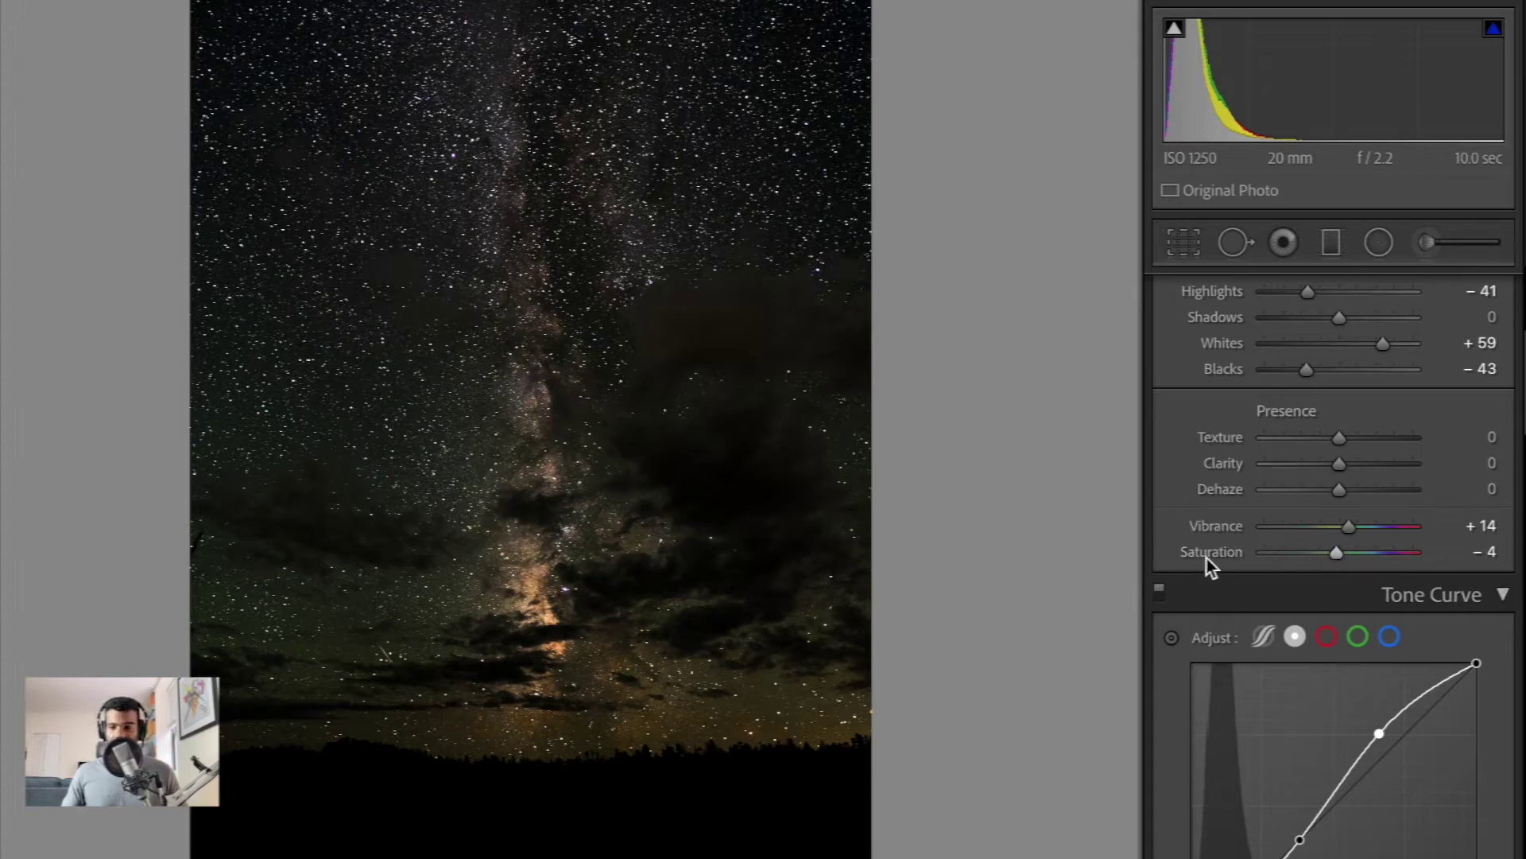
Set the HSL saturation of the reds to +10 and of the blues to +5.
scroll(1209, 548, "down", 2)
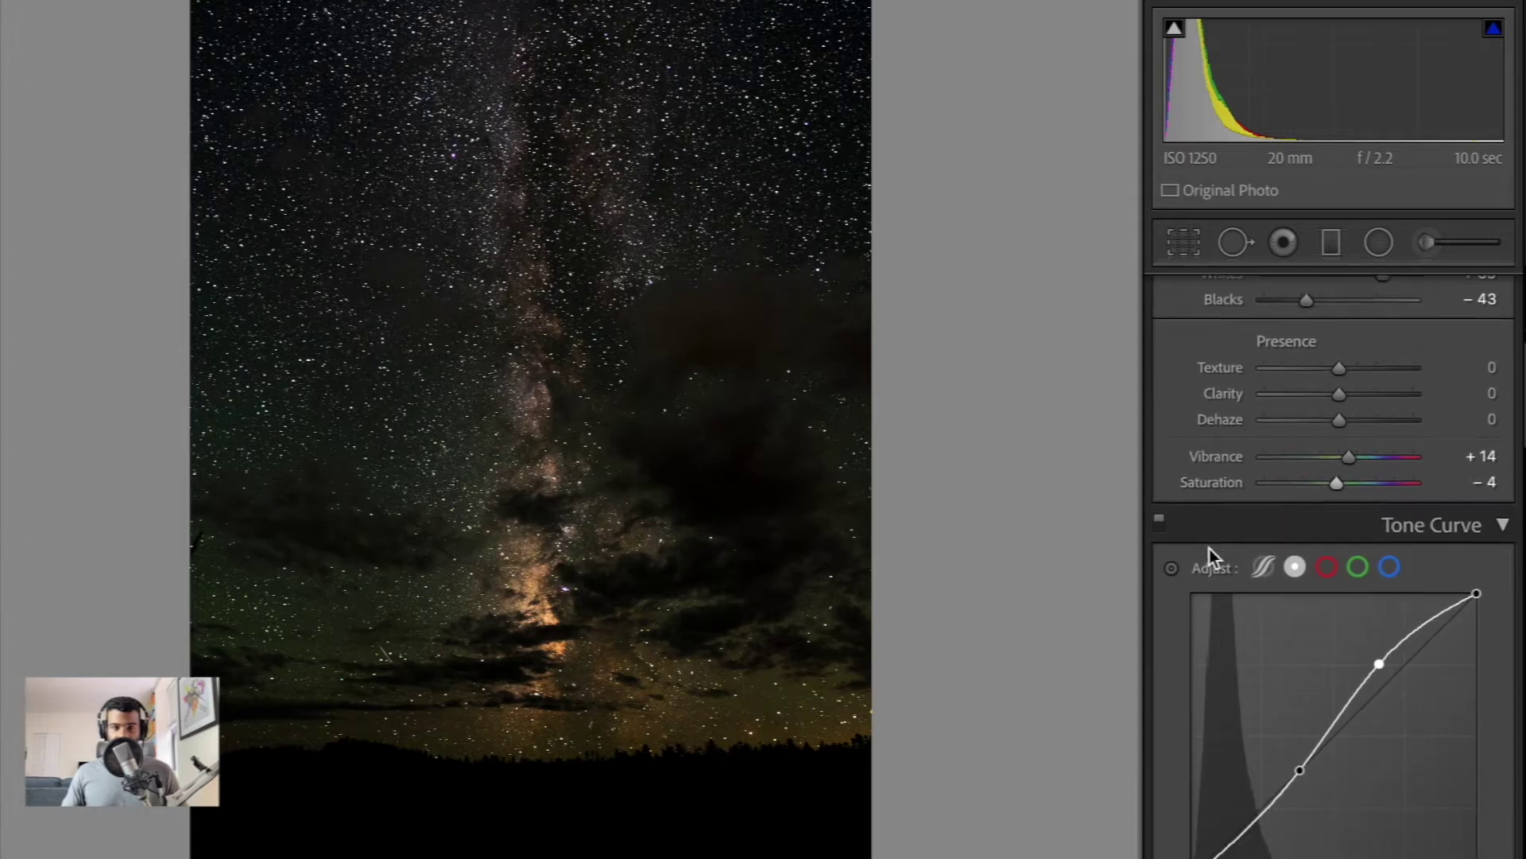
scroll(1209, 548, "down", 2)
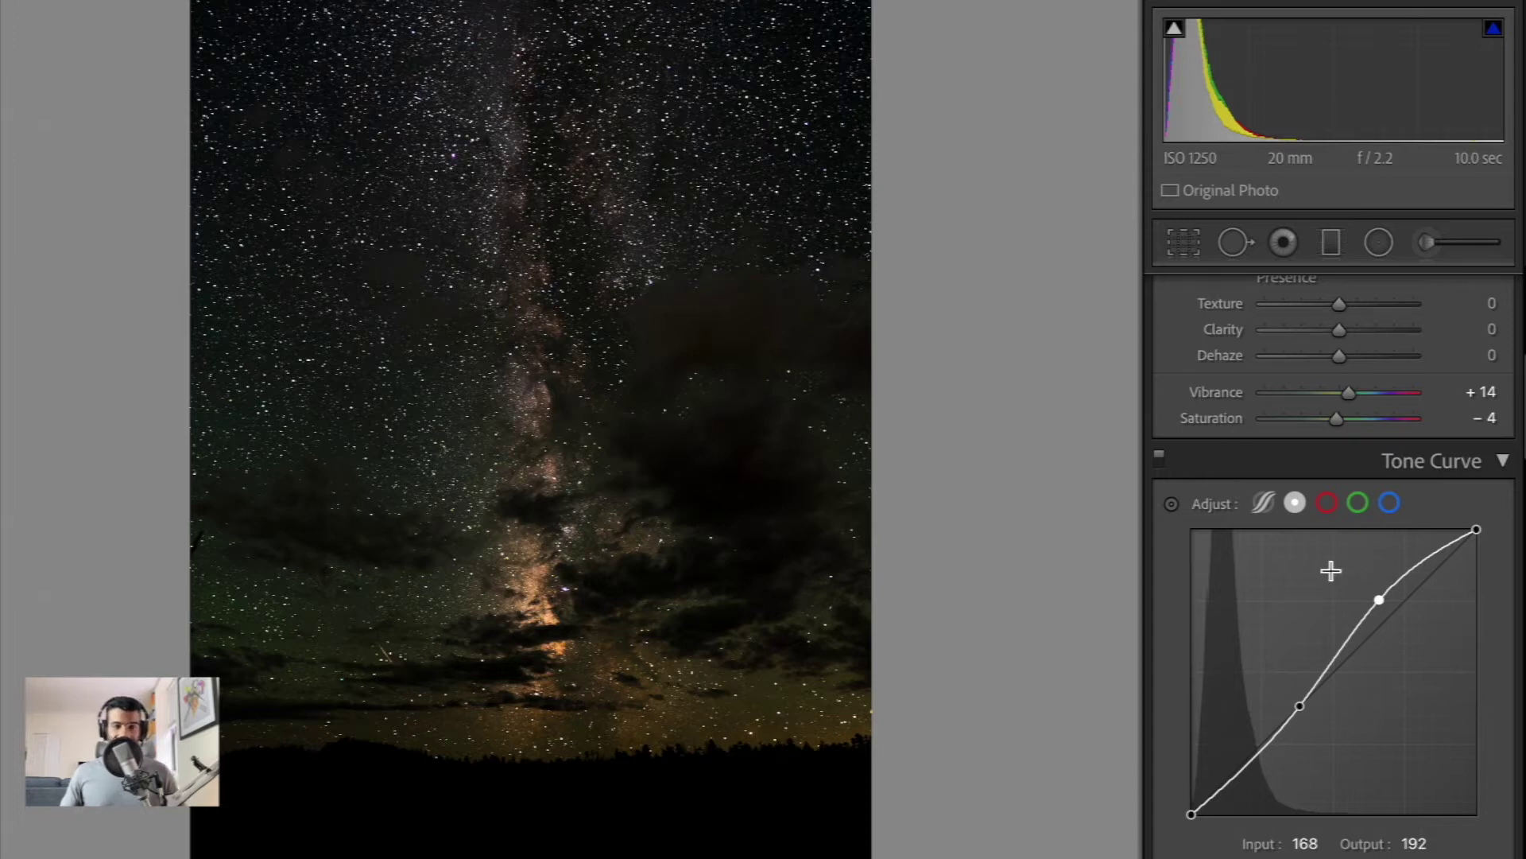
scroll(1319, 558, "down", 2)
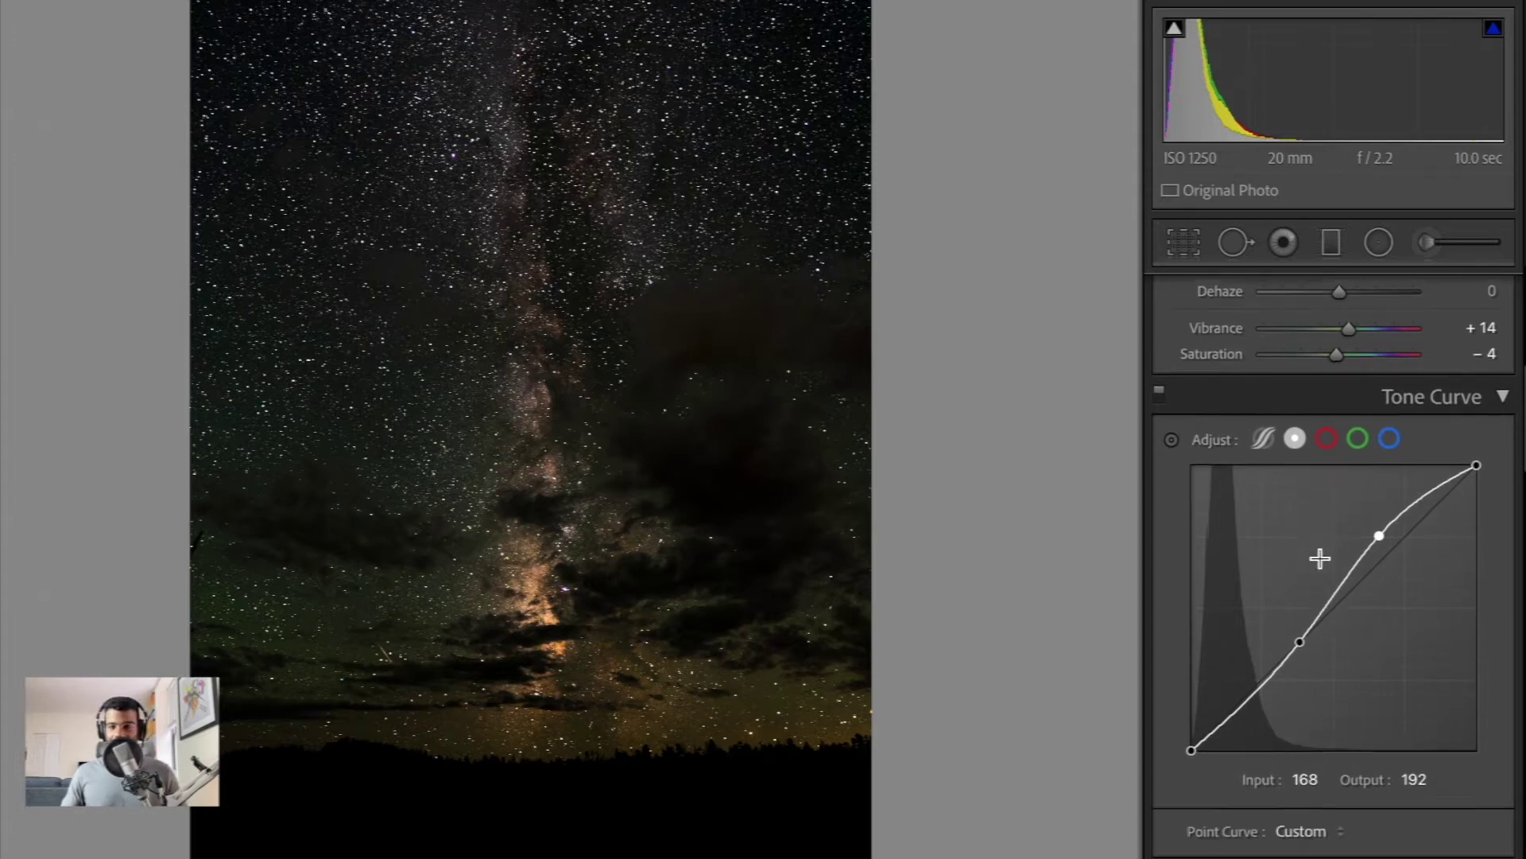
scroll(1320, 560, "down", 10)
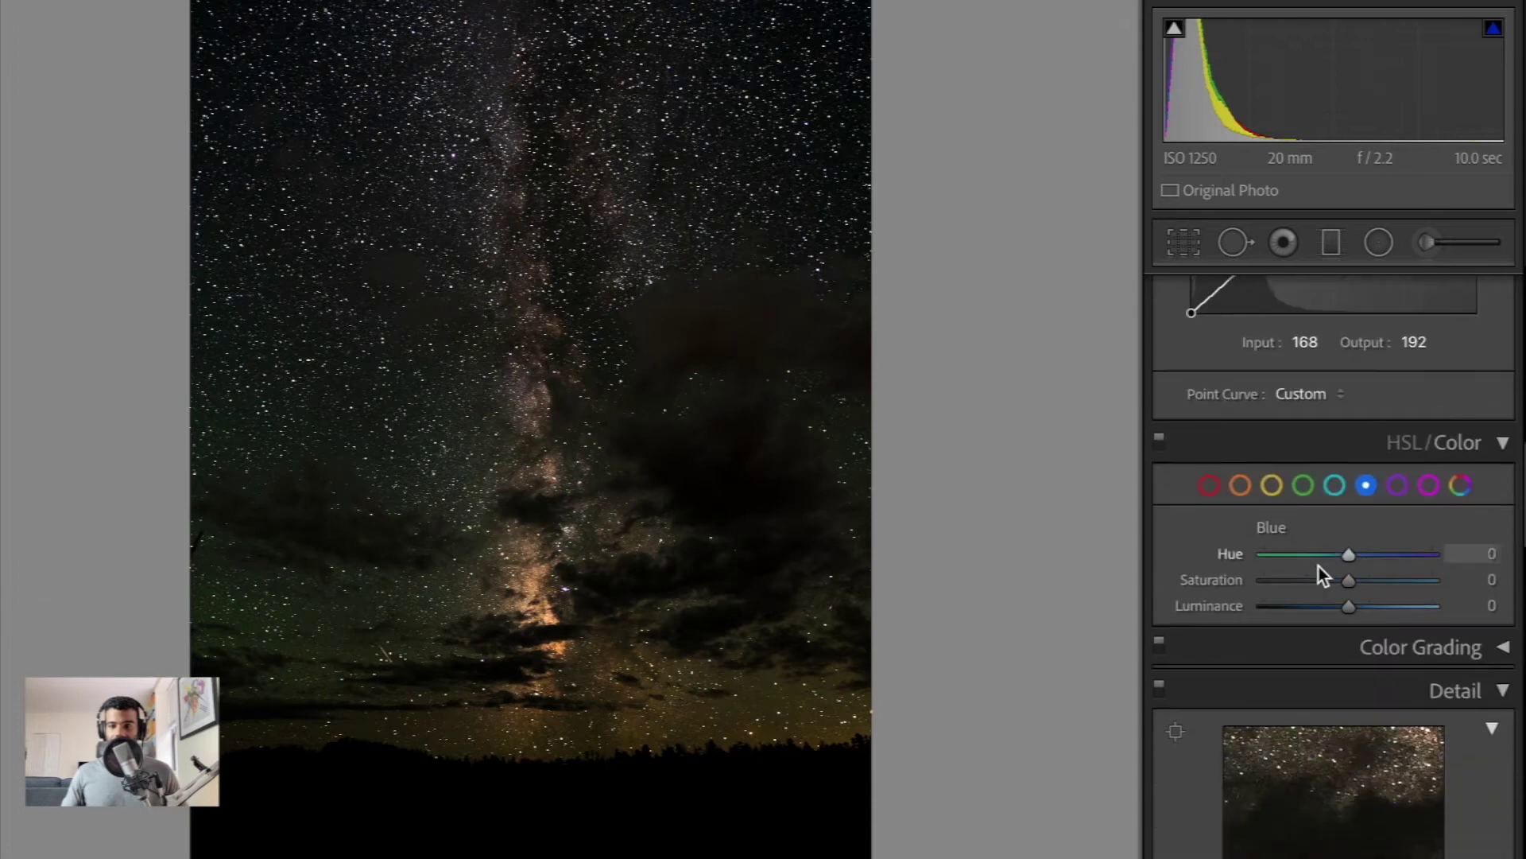
scroll(1318, 566, "down", 2)
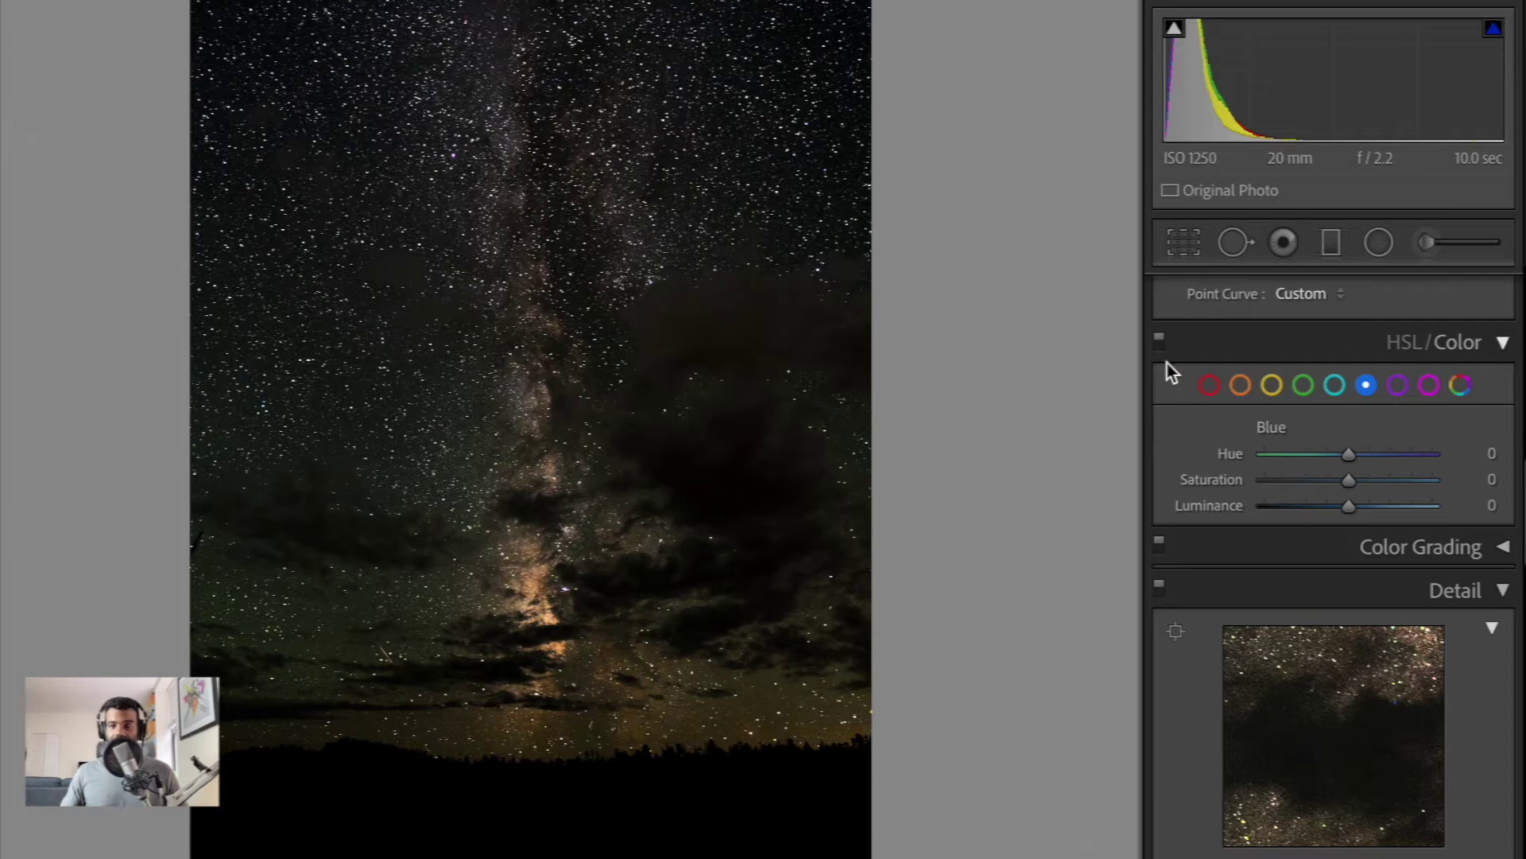
left_click(1209, 386)
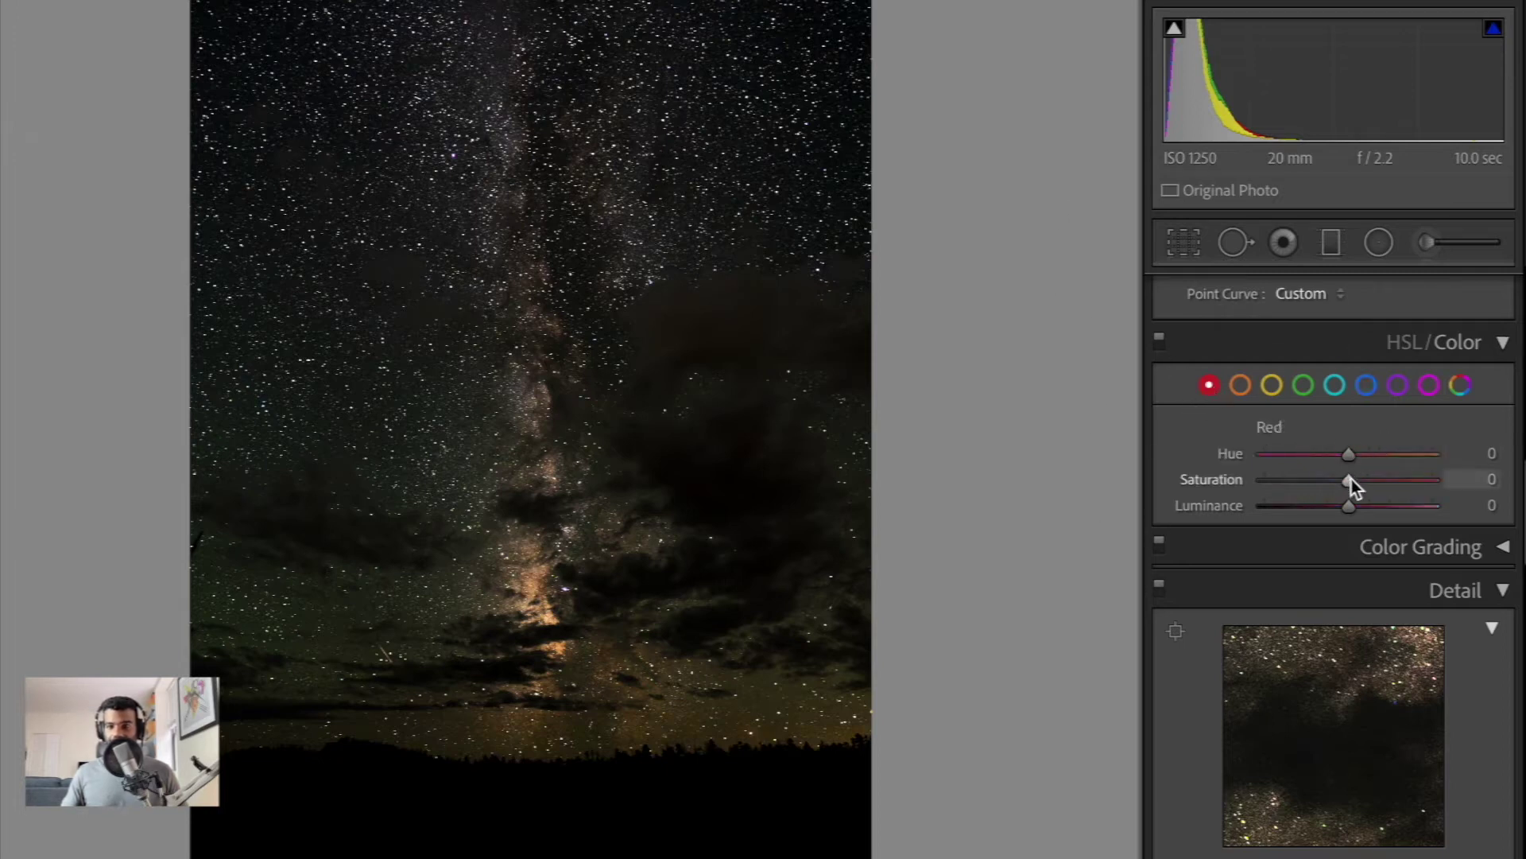
left_click_drag(1351, 480, 1358, 481)
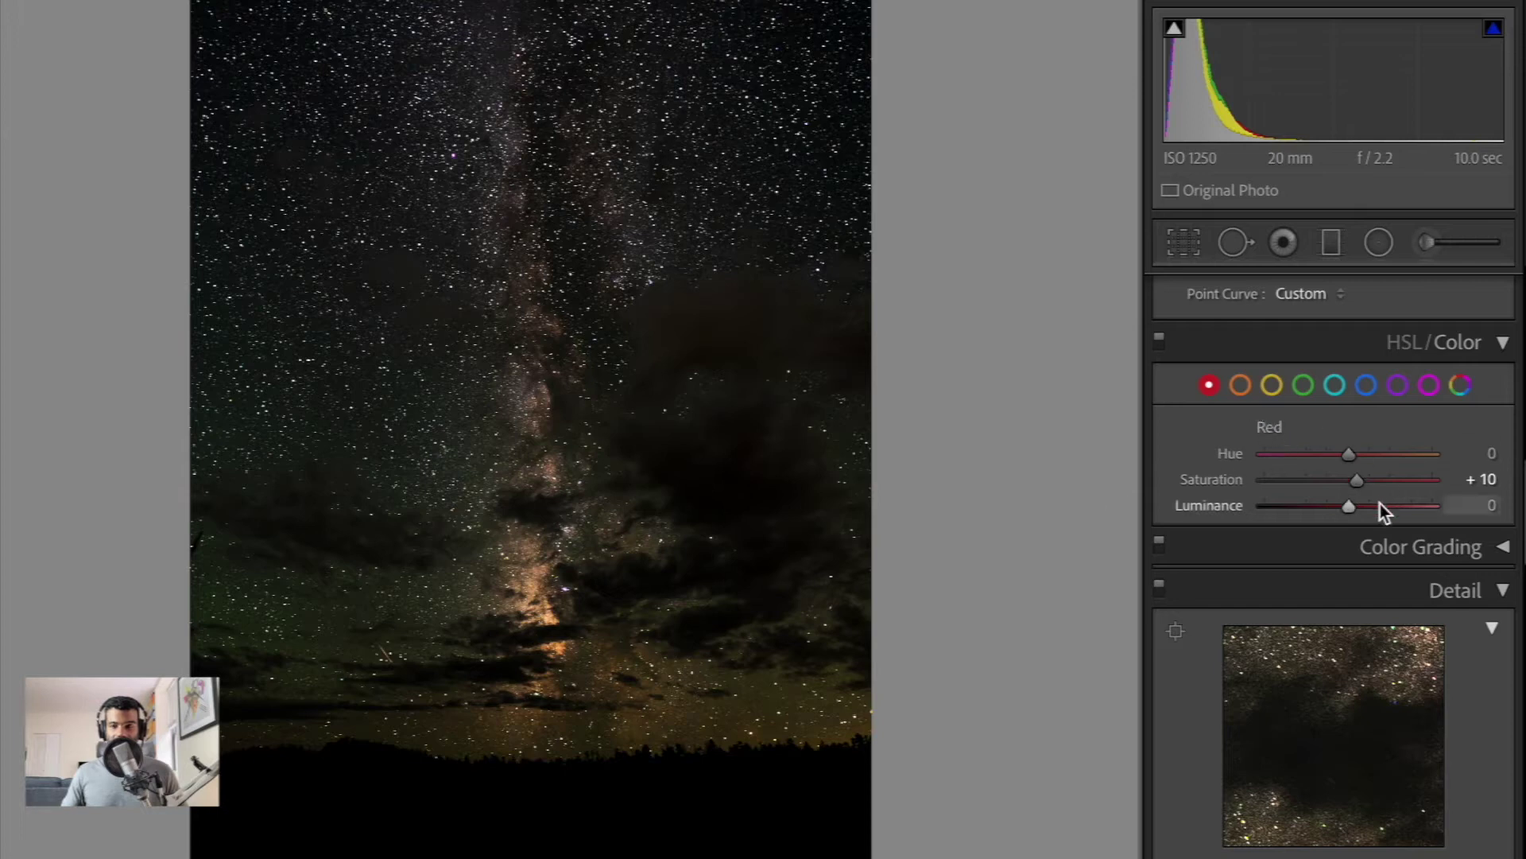
left_click(1366, 386)
left_click_drag(1349, 481, 1354, 484)
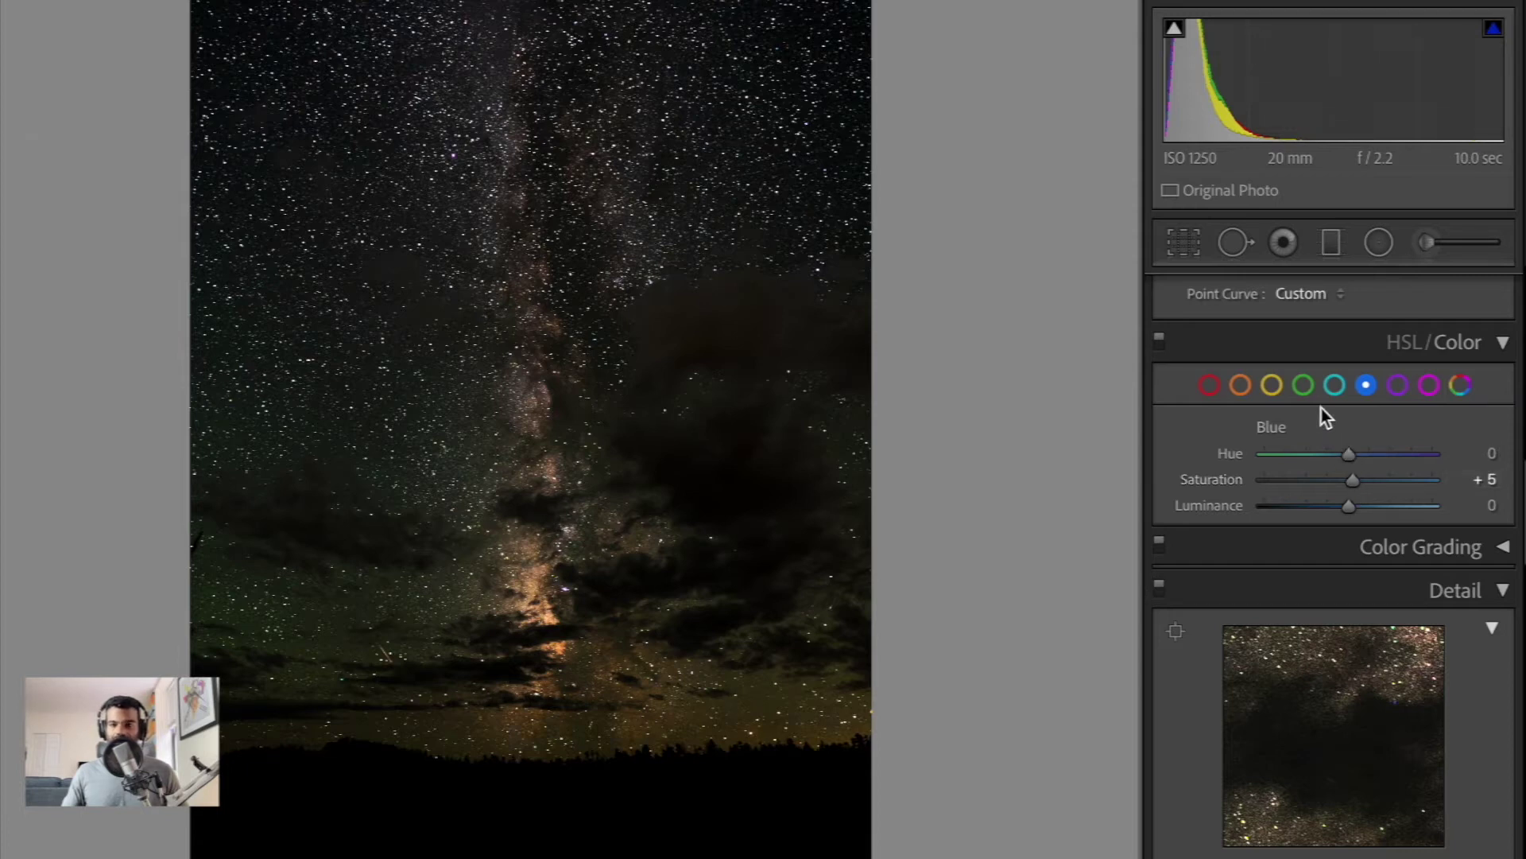
Set the HSL saturation of the greens to −66 and their luminance to −36.
left_click(1307, 387)
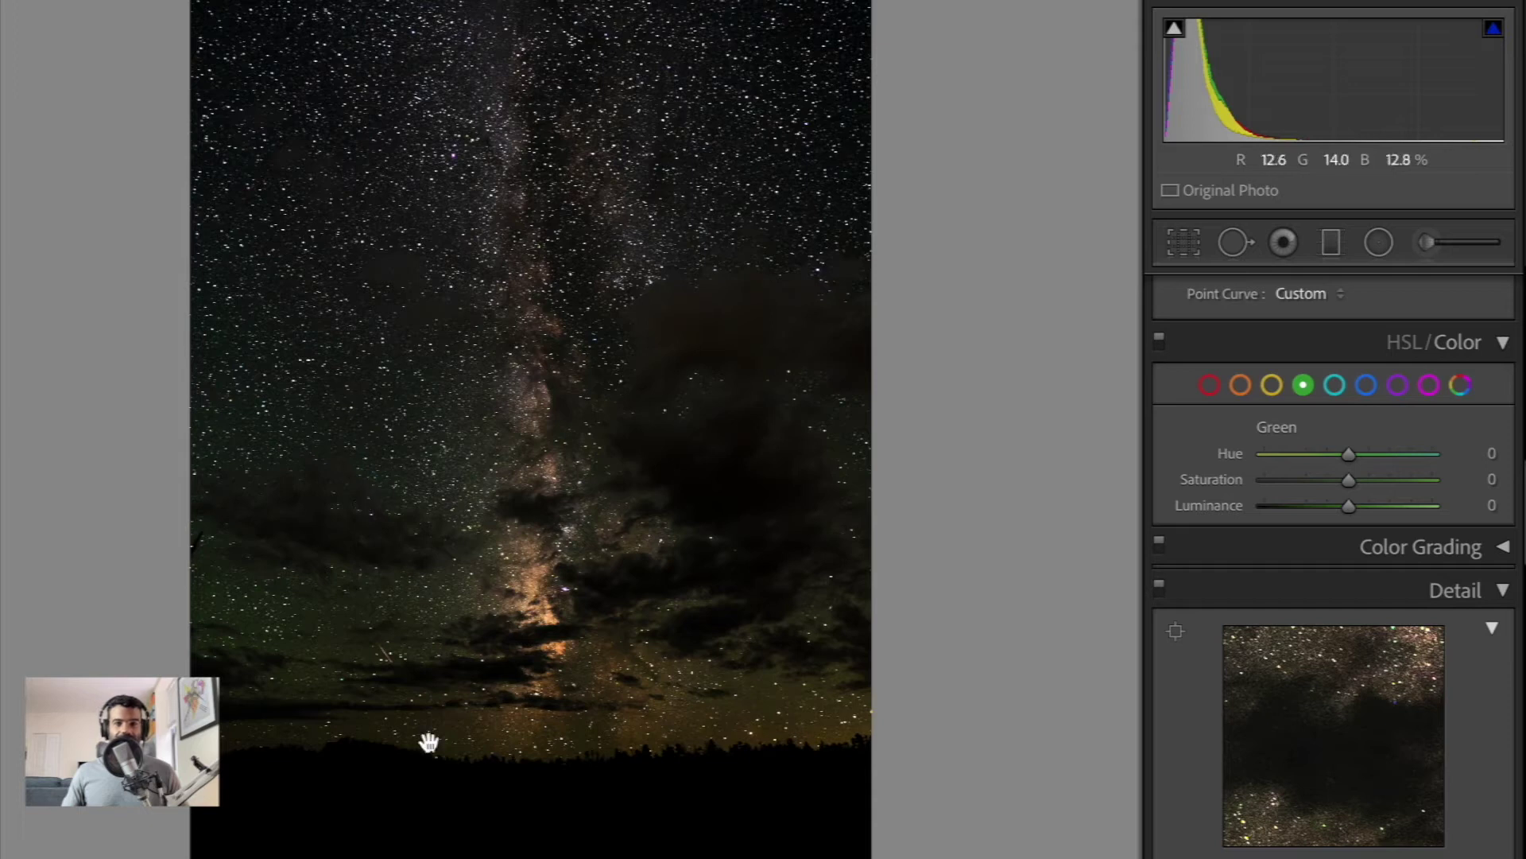
left_click_drag(1346, 481, 1320, 513)
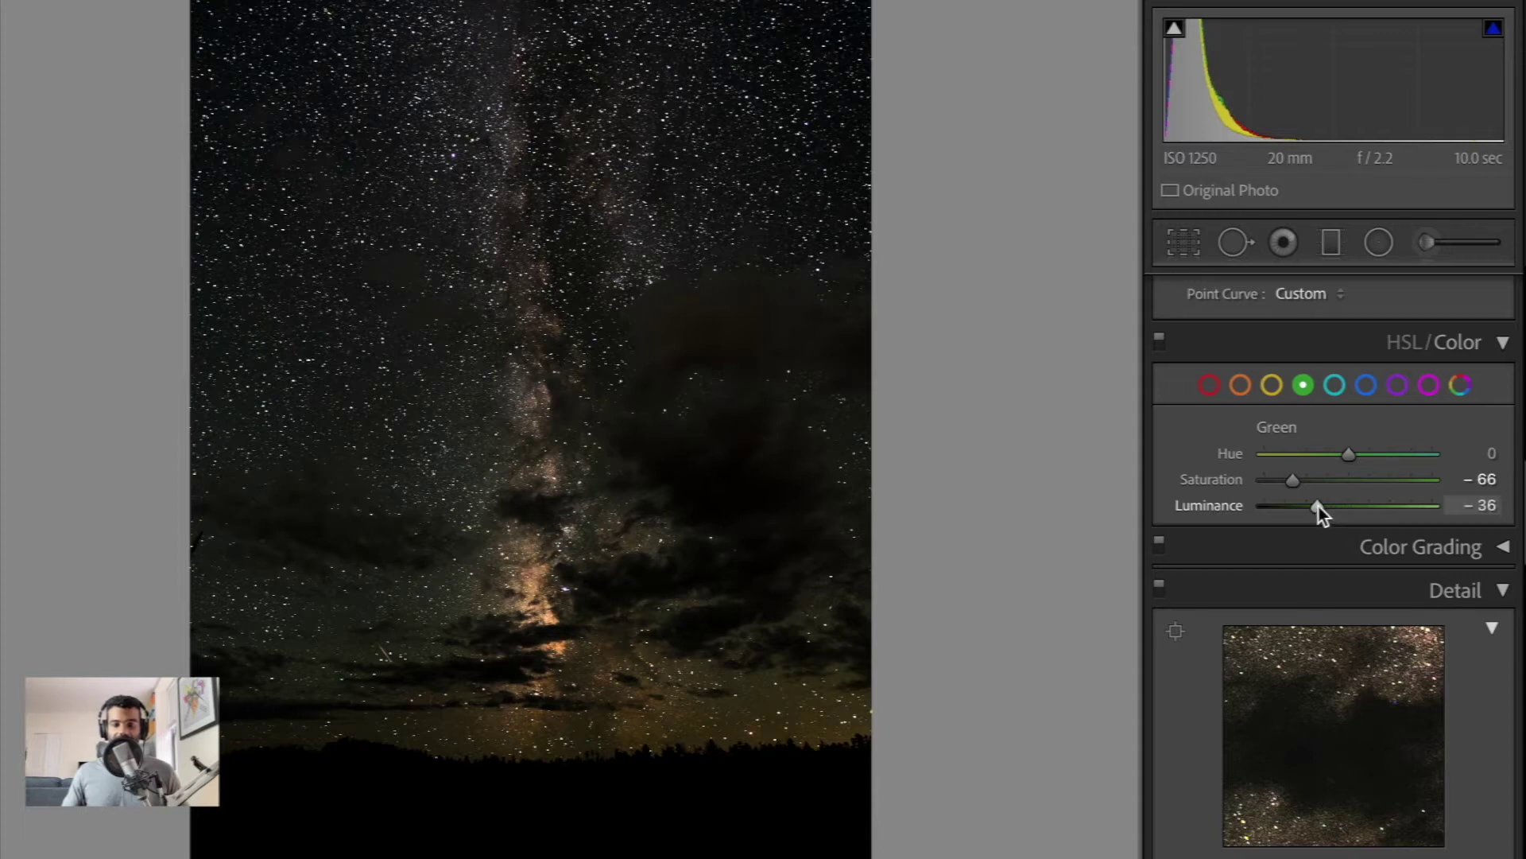
Set HSL saturation and luminance to +21 and +14 for the purples, and to +19 and +17 for the magentas.
left_click(1337, 386)
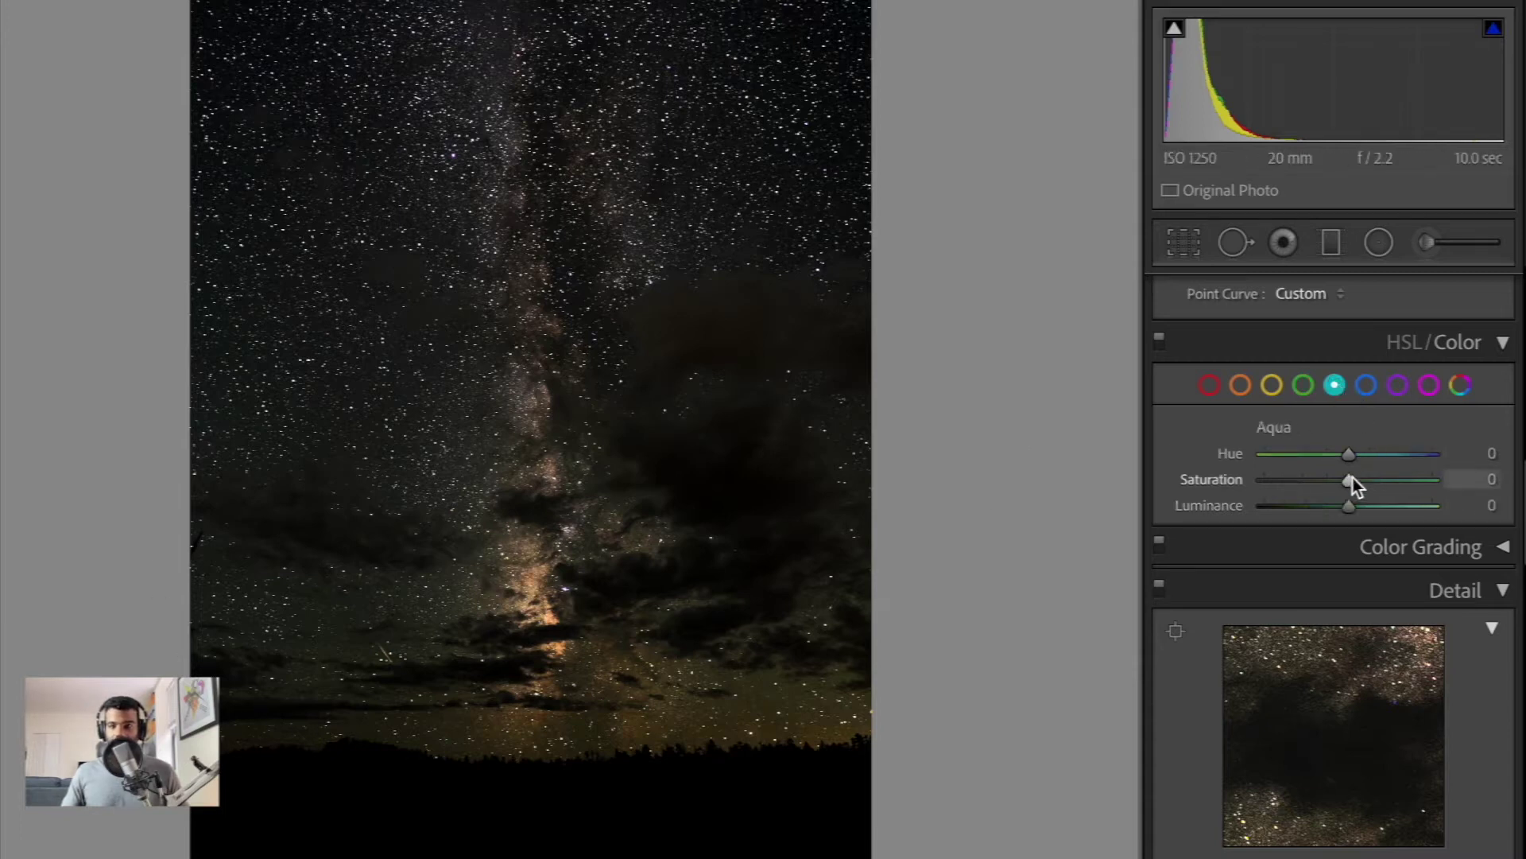
left_click(1399, 386)
mouse_move(1349, 480)
left_mouse_down()
mouse_move(1366, 482)
mouse_move(1357, 509)
mouse_move(1337, 507)
mouse_move(1359, 507)
left_mouse_up()
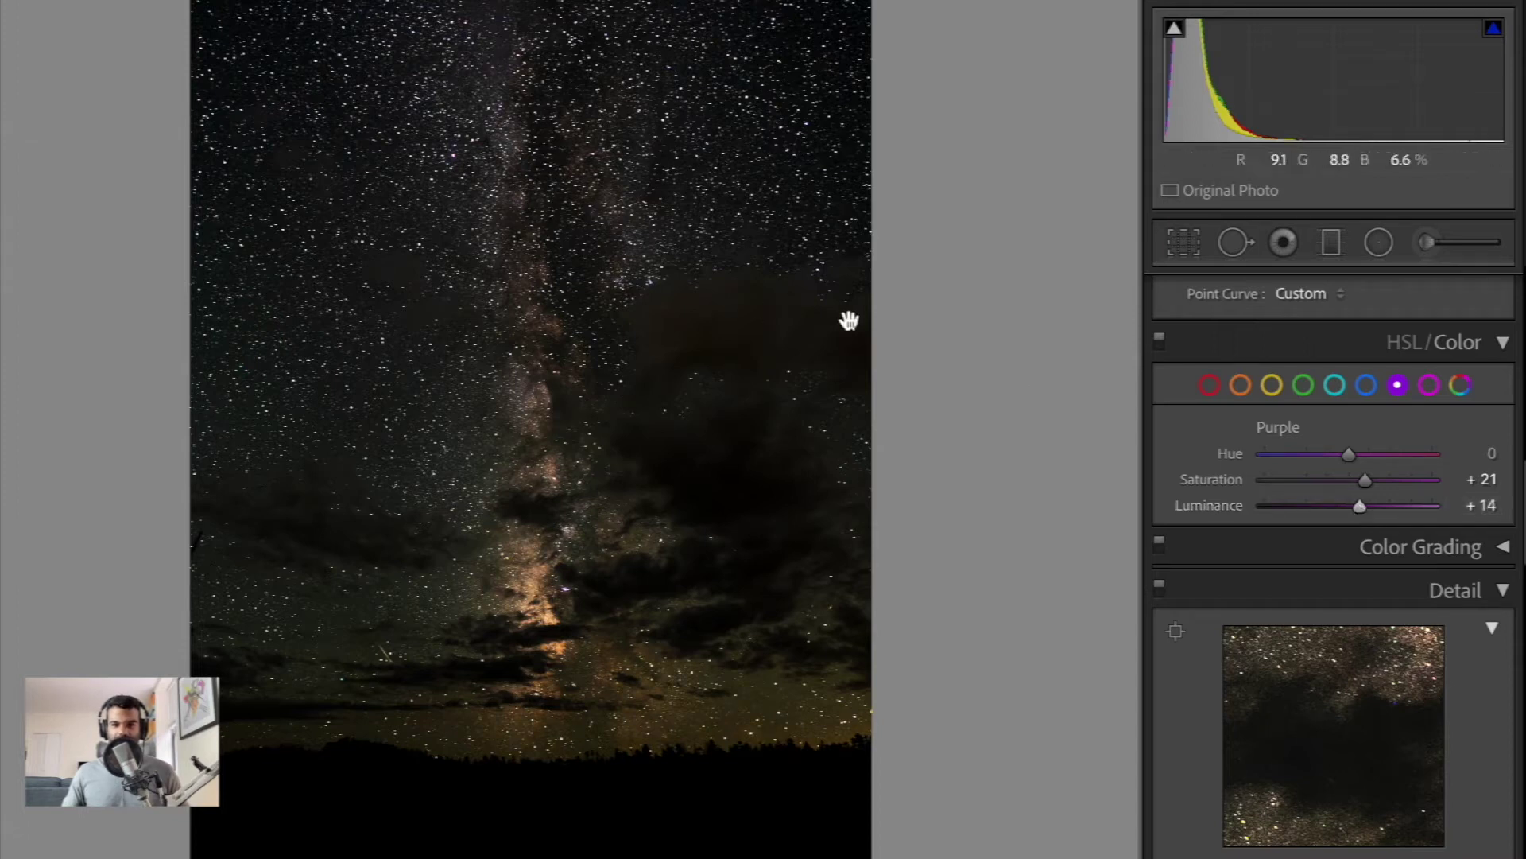
left_click(1428, 385)
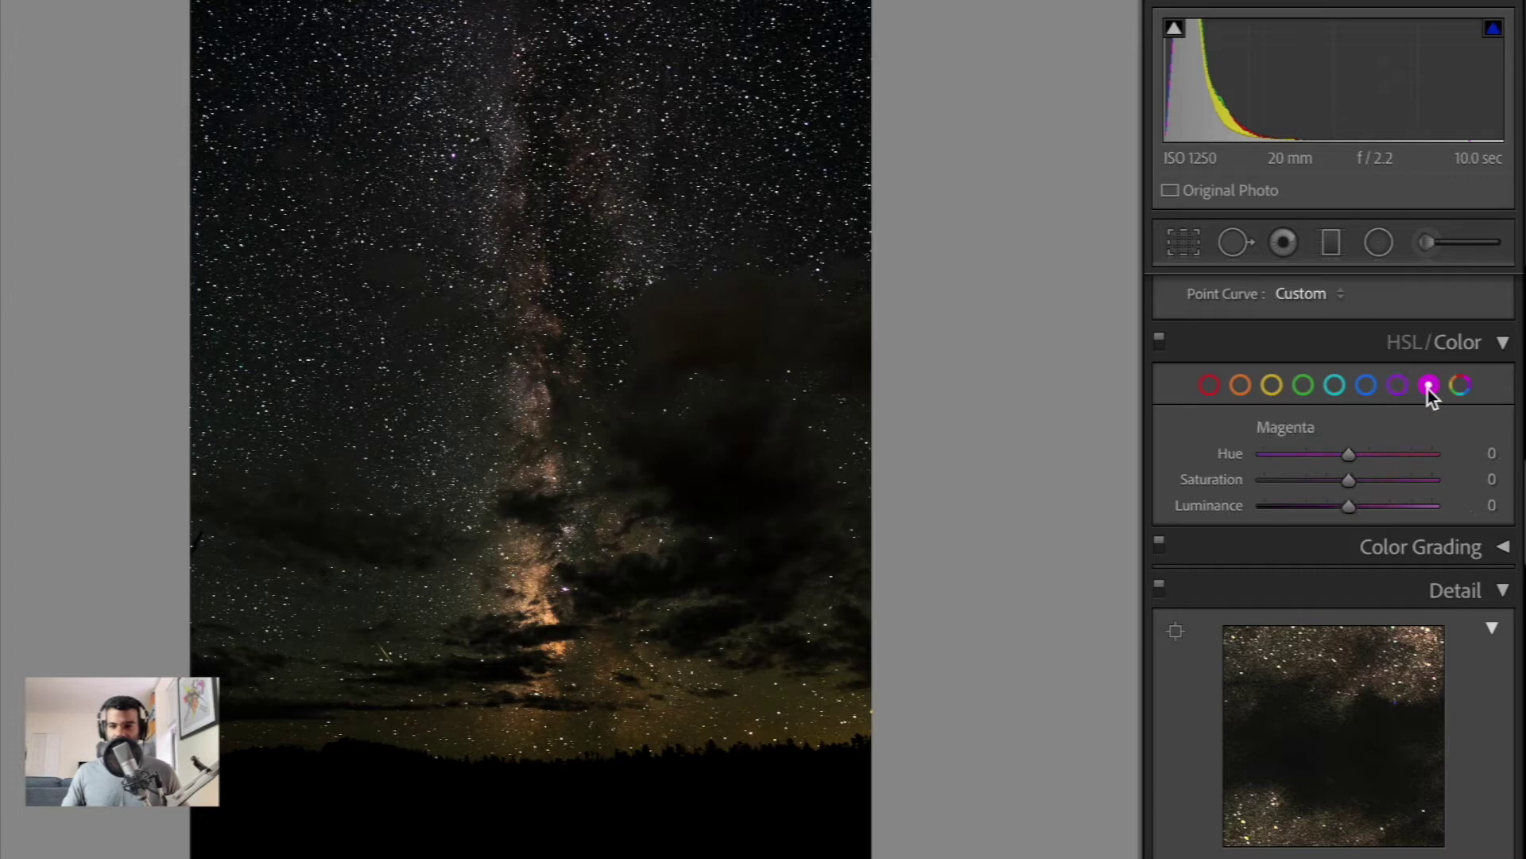
mouse_move(1347, 482)
left_mouse_down()
mouse_move(1368, 482)
mouse_move(1361, 508)
left_mouse_up()
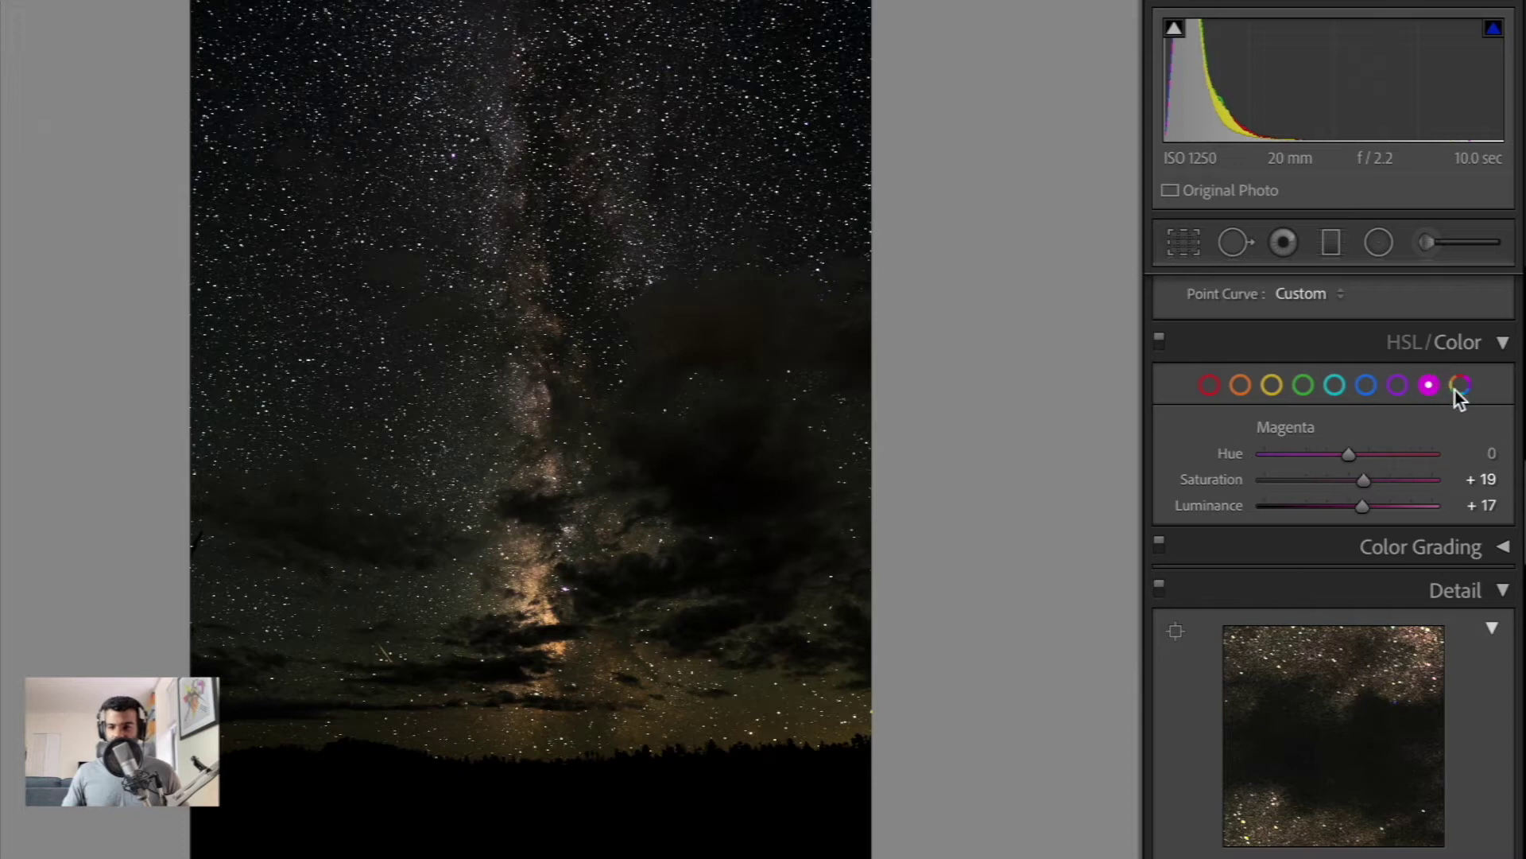
Paint a new adjustment brush mask along the Milky Way band down to the horizon.
scroll(1354, 393, "down", 1)
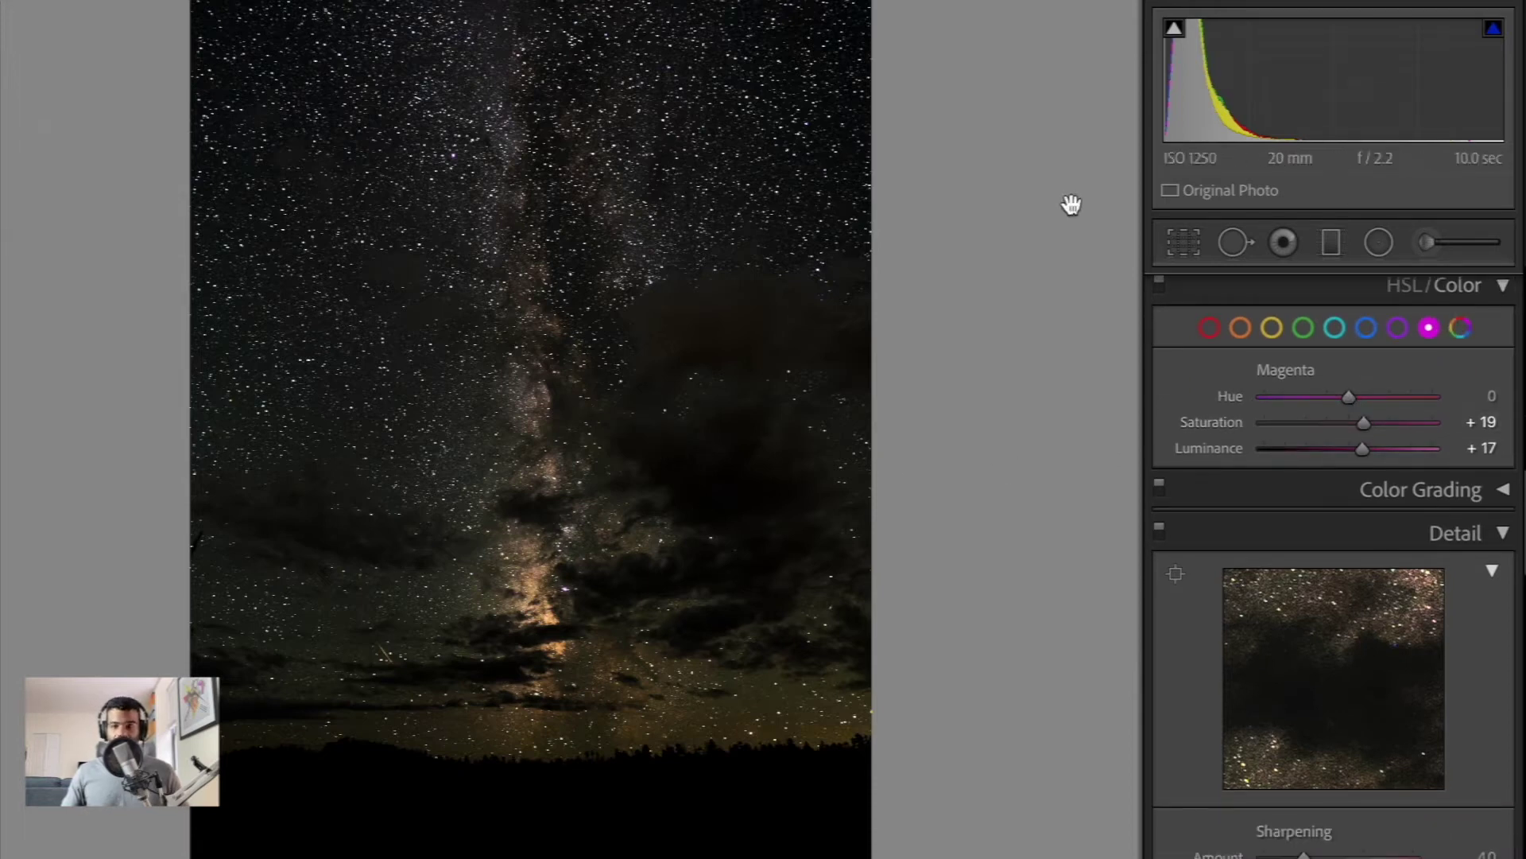
left_click(1428, 243)
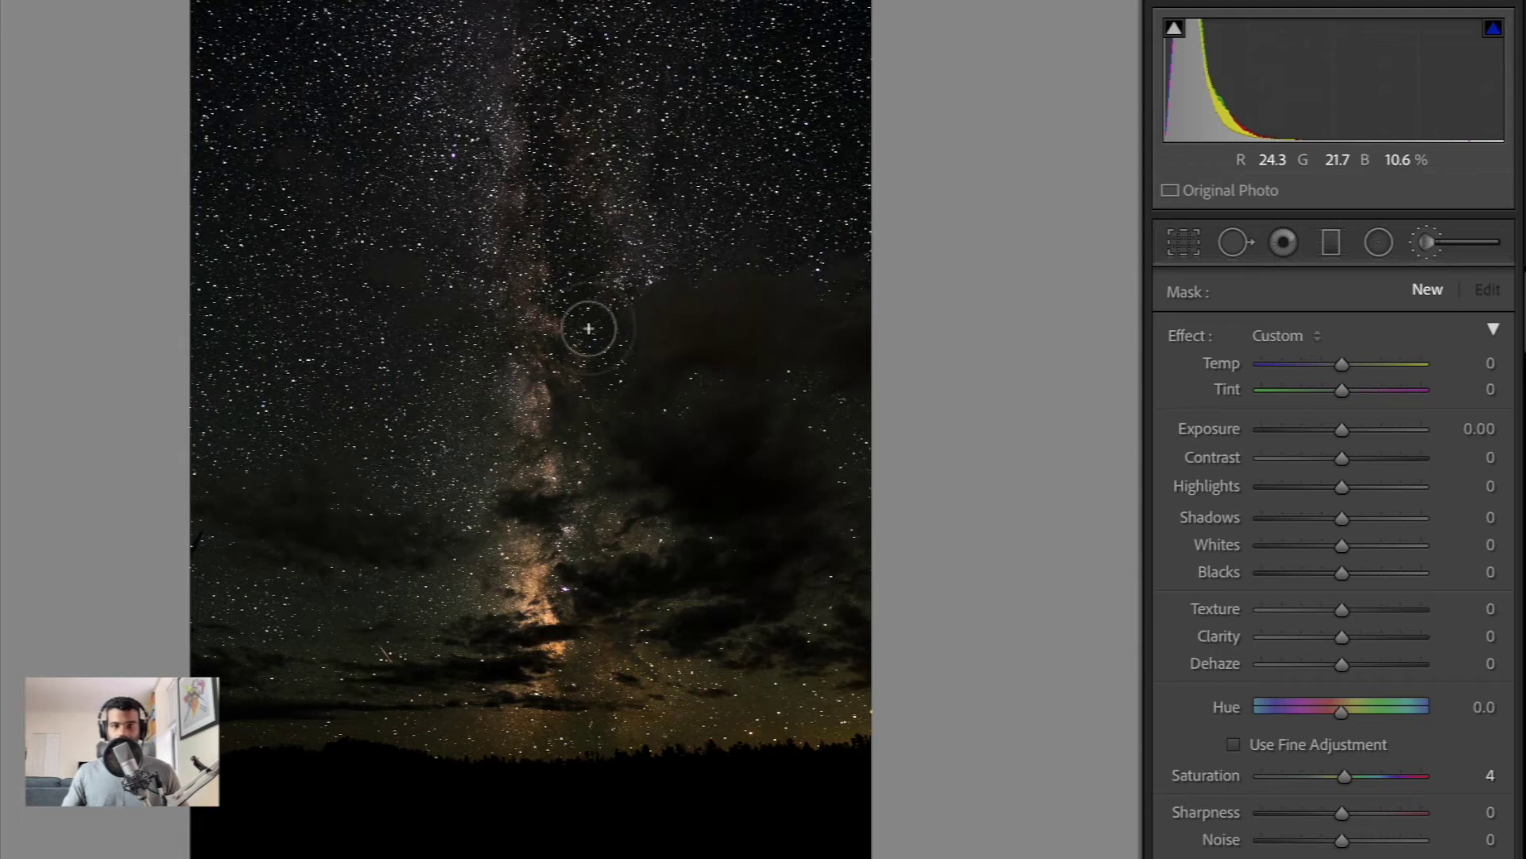
left_click_drag(586, 326, 585, 337)
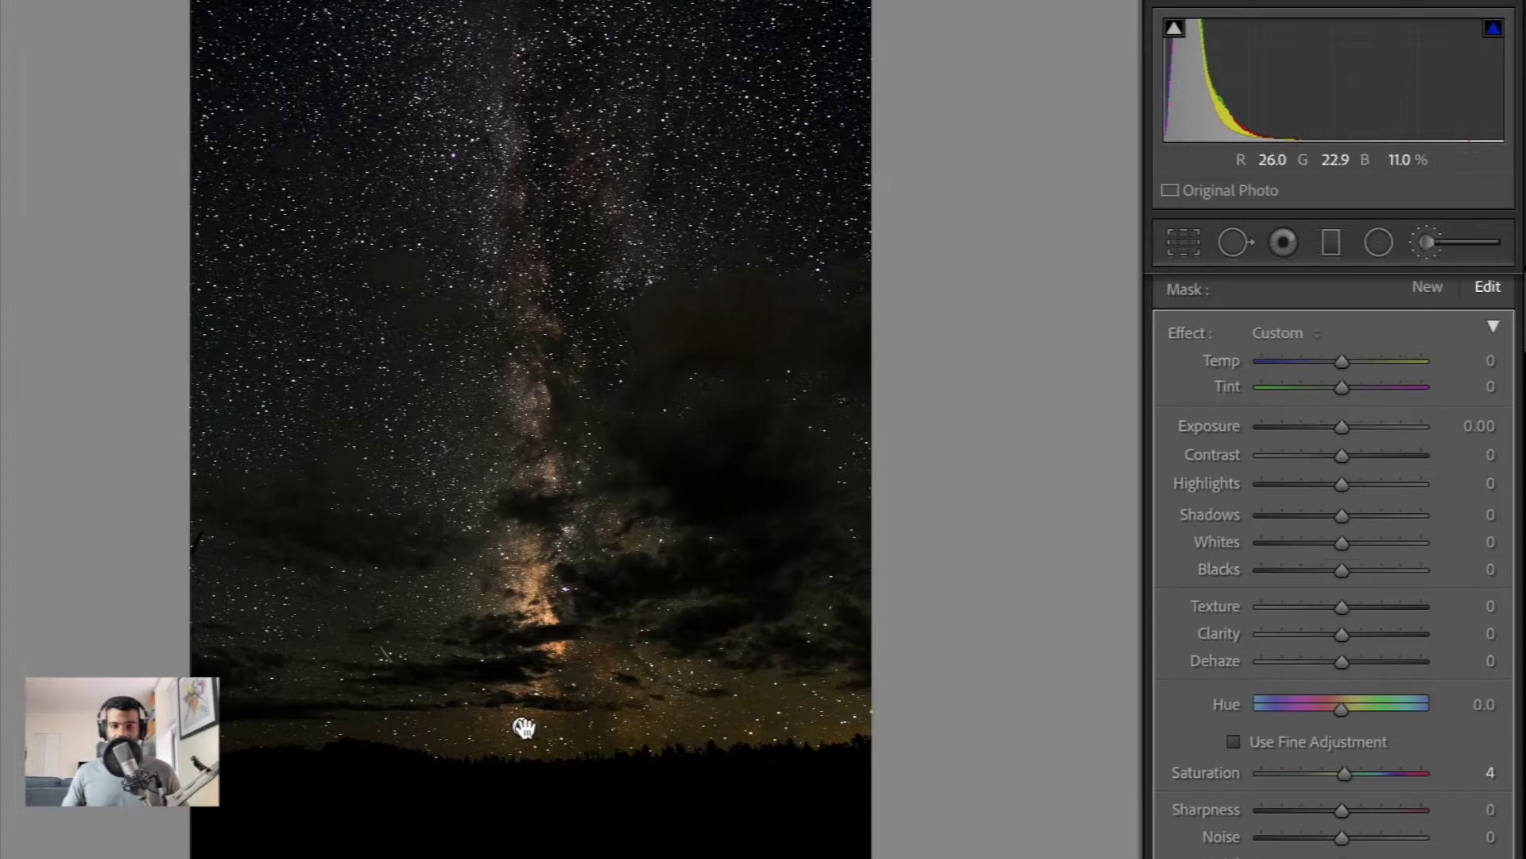
mouse_move(525, 727)
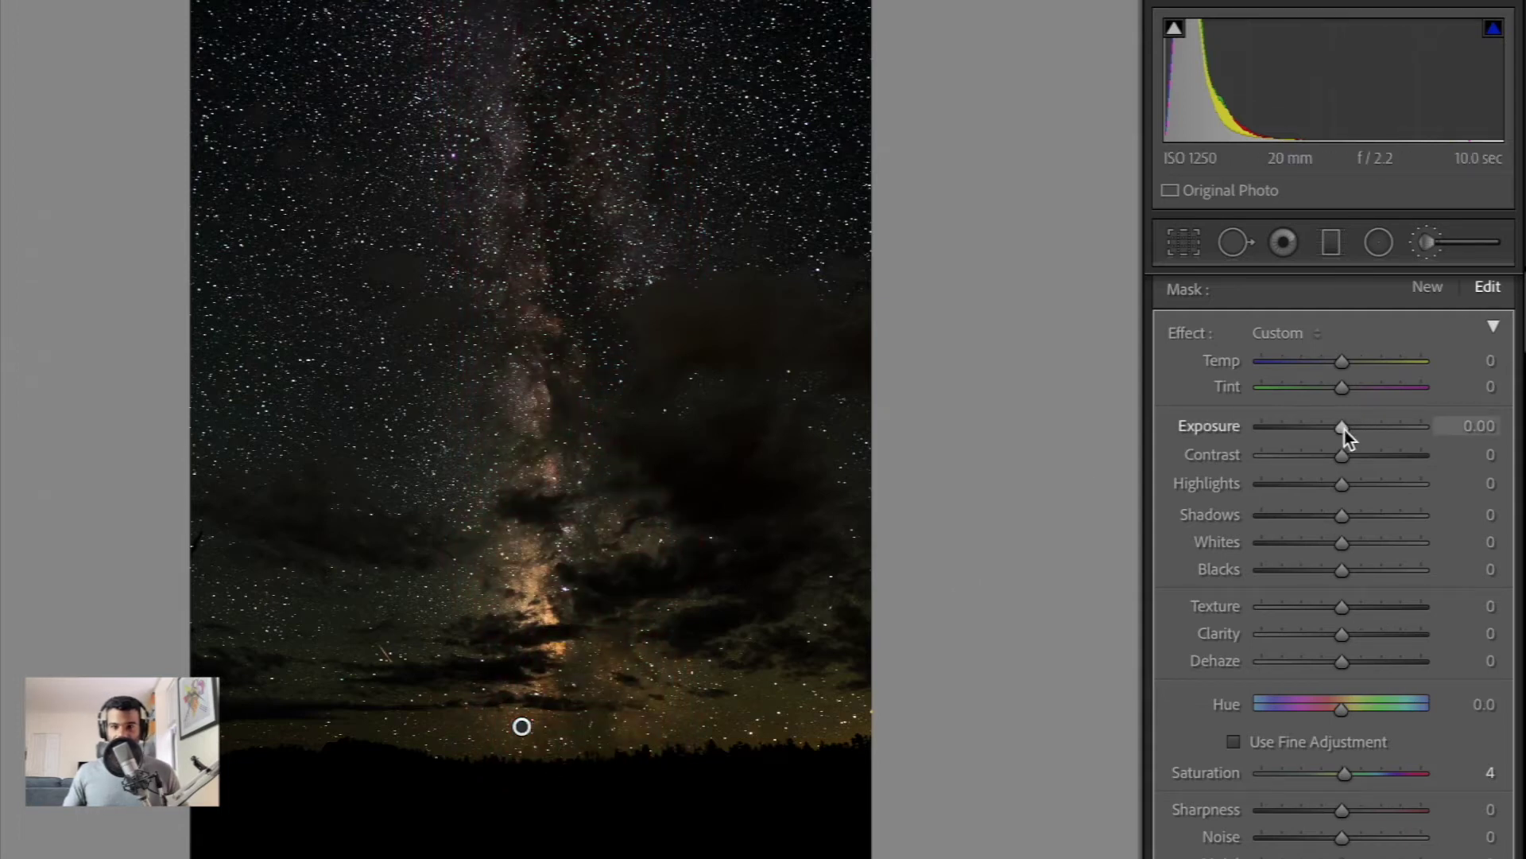
Set the Milky Way brush mask's Exposure to 0.08, Contrast to 20 and Whites to 22.
left_click_drag(1343, 431, 1343, 431)
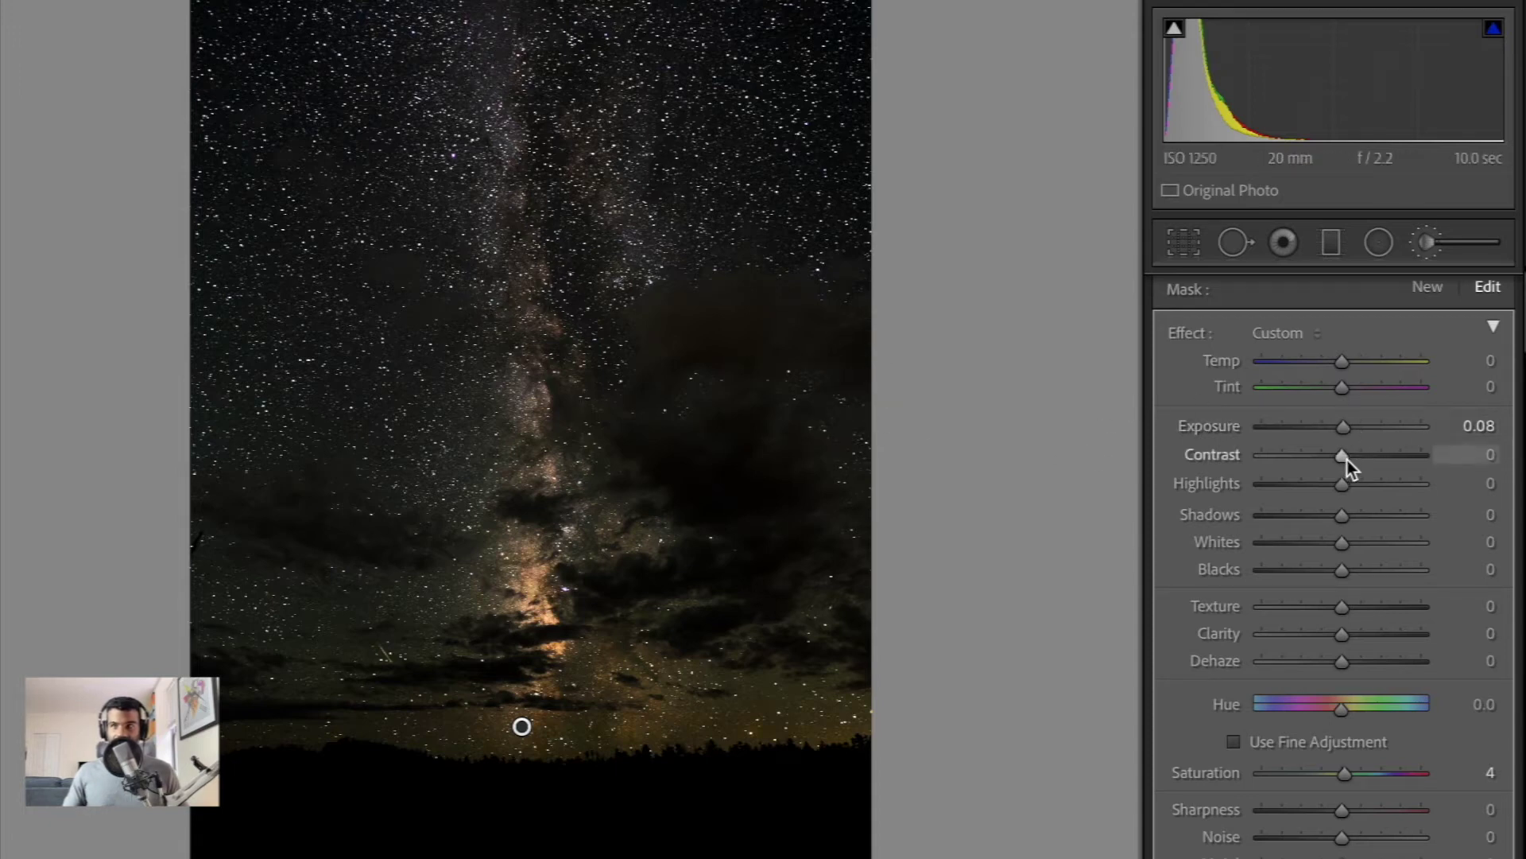
left_click_drag(1347, 460, 1354, 469)
left_click_drag(1359, 463, 1363, 463)
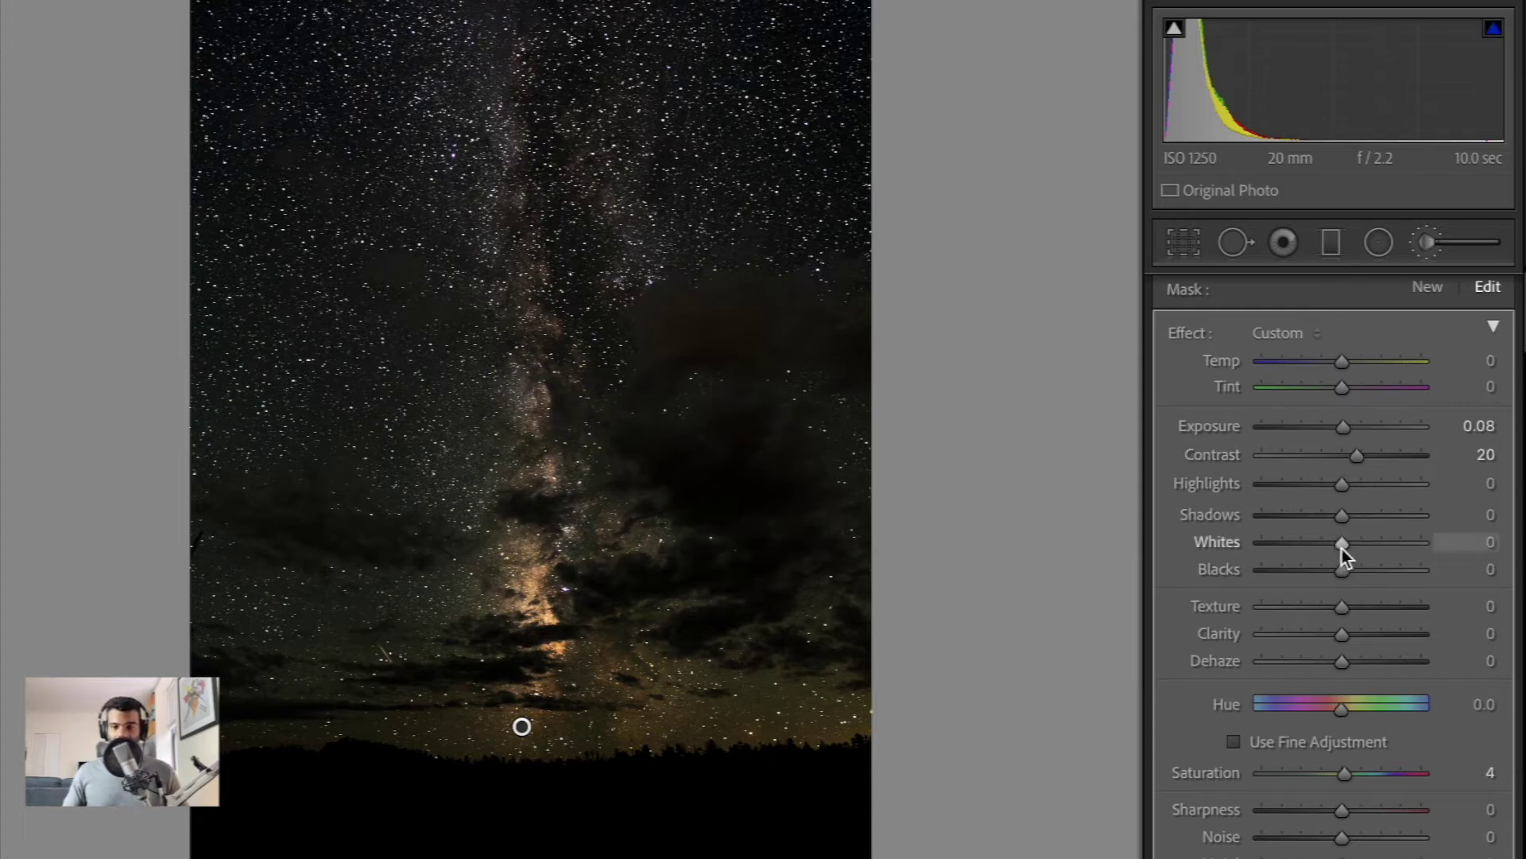
left_click_drag(1342, 549, 1357, 550)
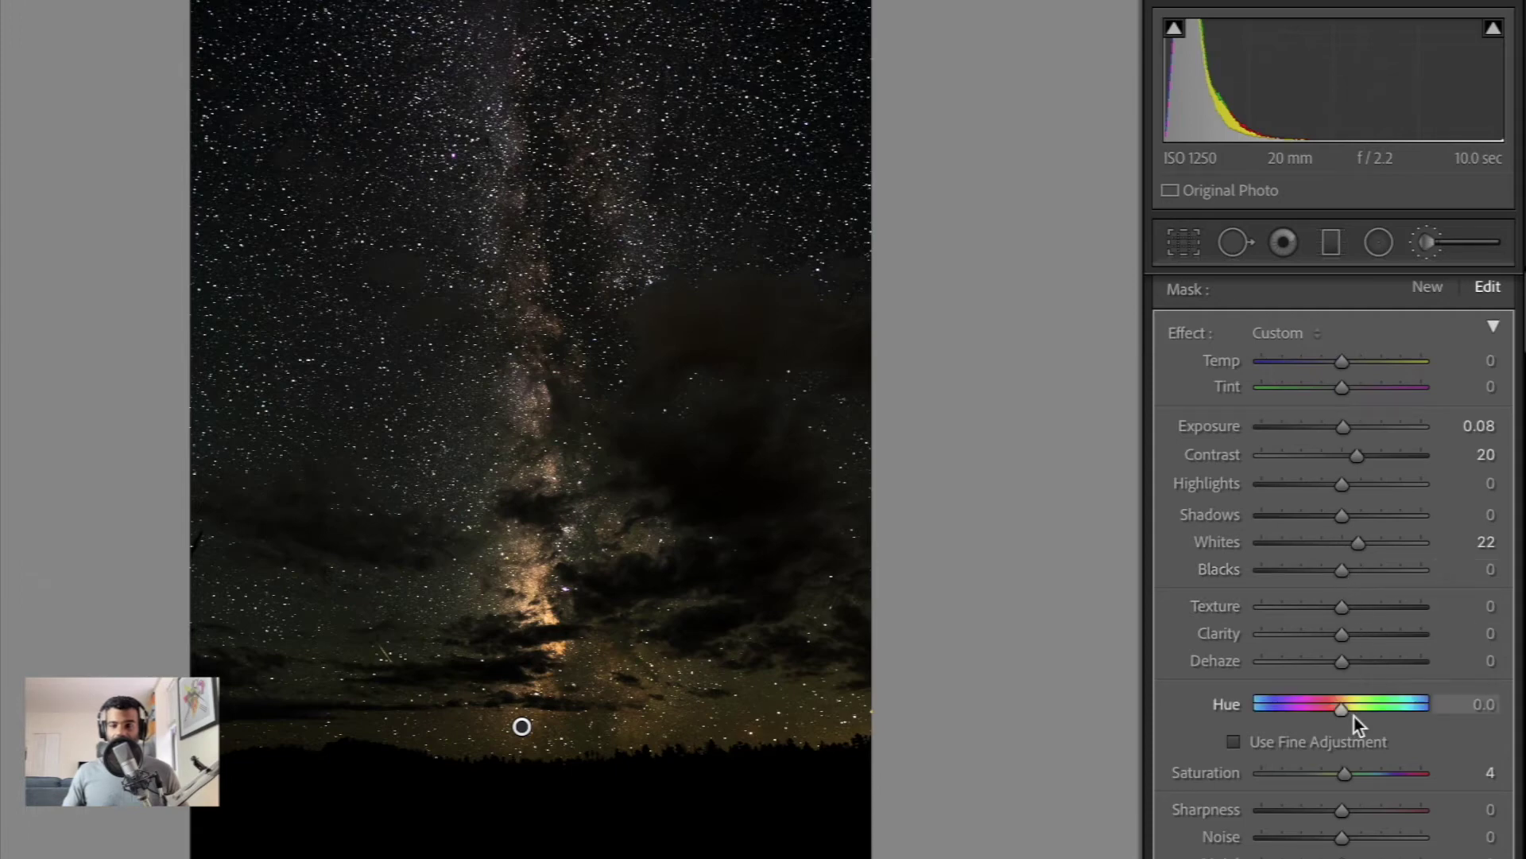
Set the Milky Way brush mask's Sharpness to −19 and finish the brush adjustment.
scroll(1347, 689, "down", 1)
scroll(1347, 688, "up", 1)
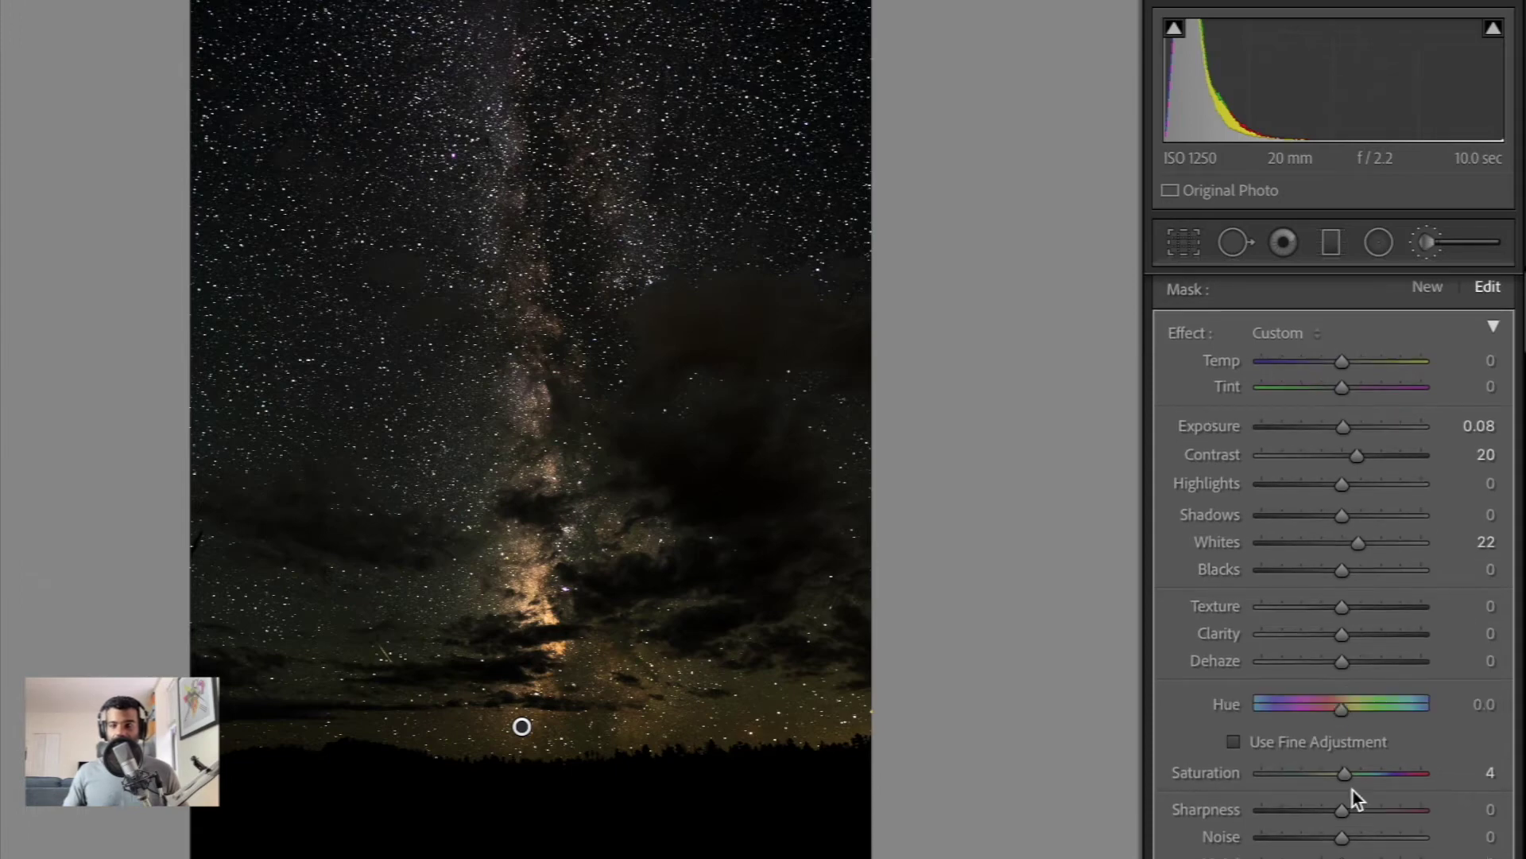
left_click_drag(1344, 813, 1327, 815)
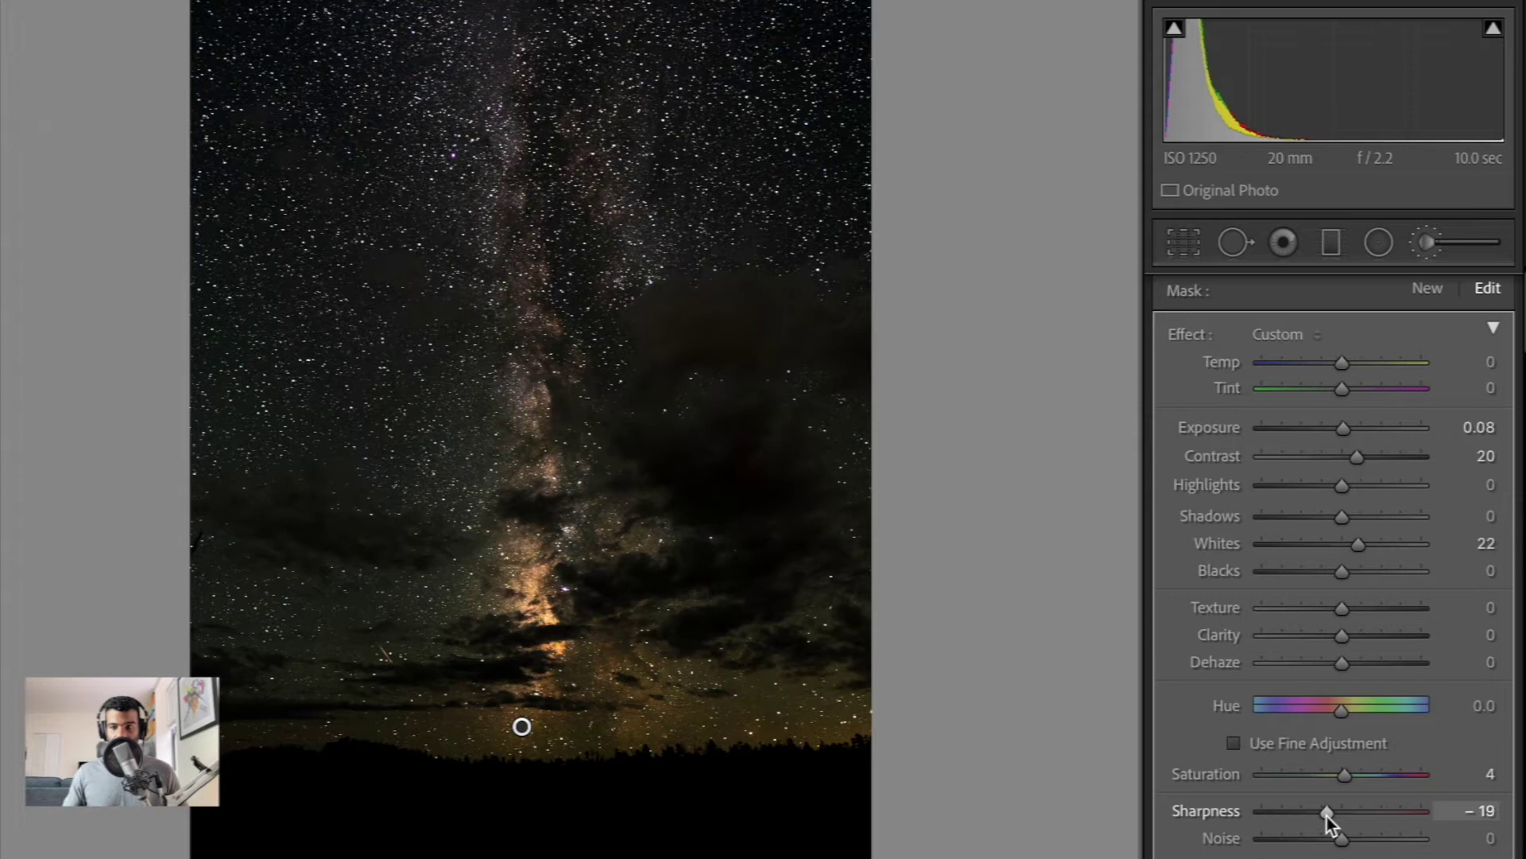
scroll(1367, 799, "down", 3)
scroll(1369, 794, "down", 3)
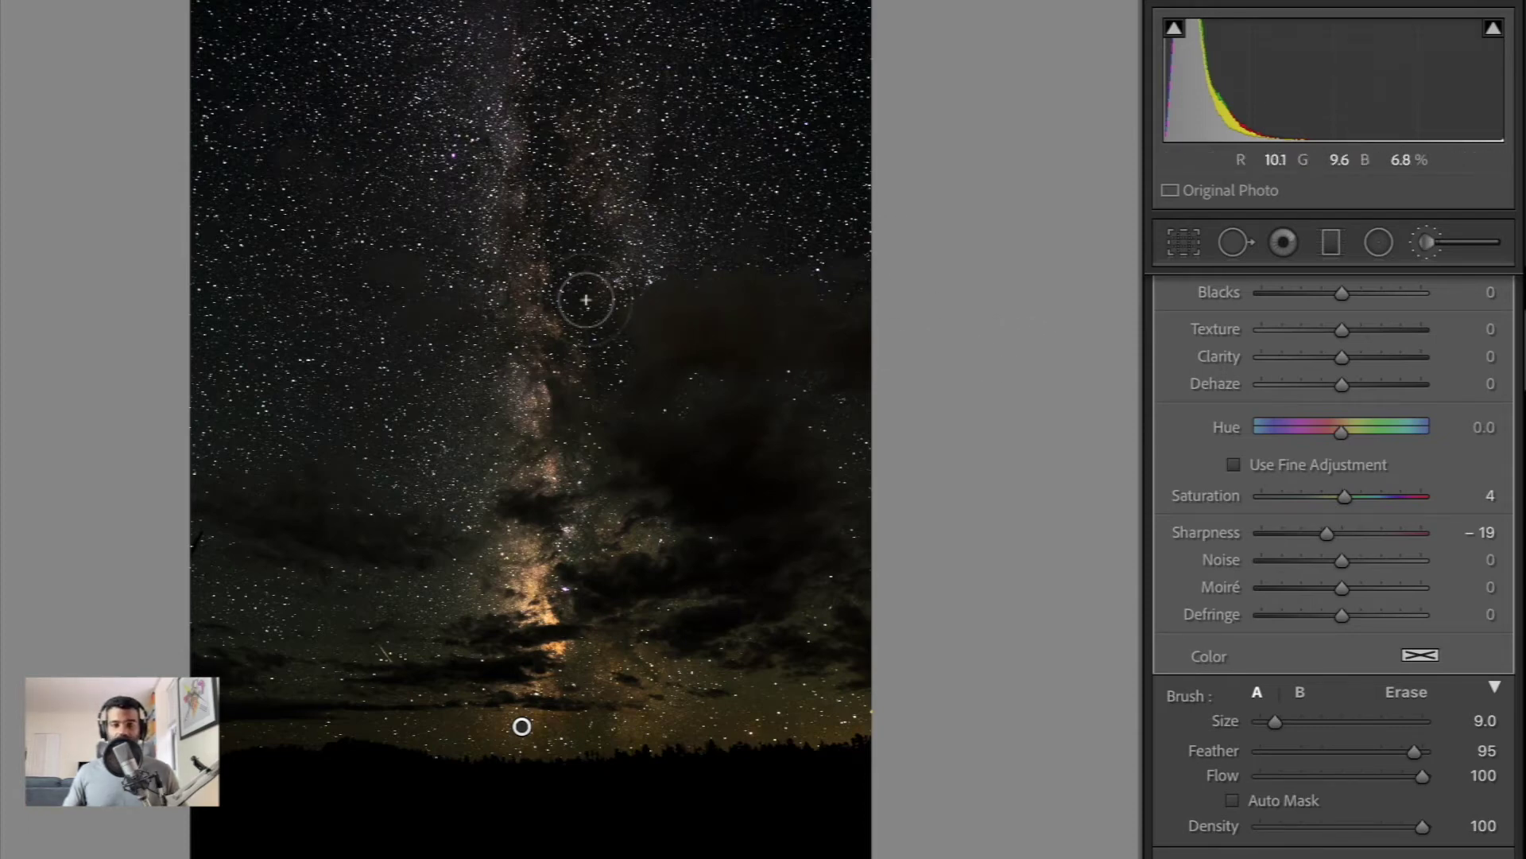
left_click(1428, 240)
Examine the noise and star detail close up across the Milky Way and the upper sky.
scroll(470, 307, "down", 3)
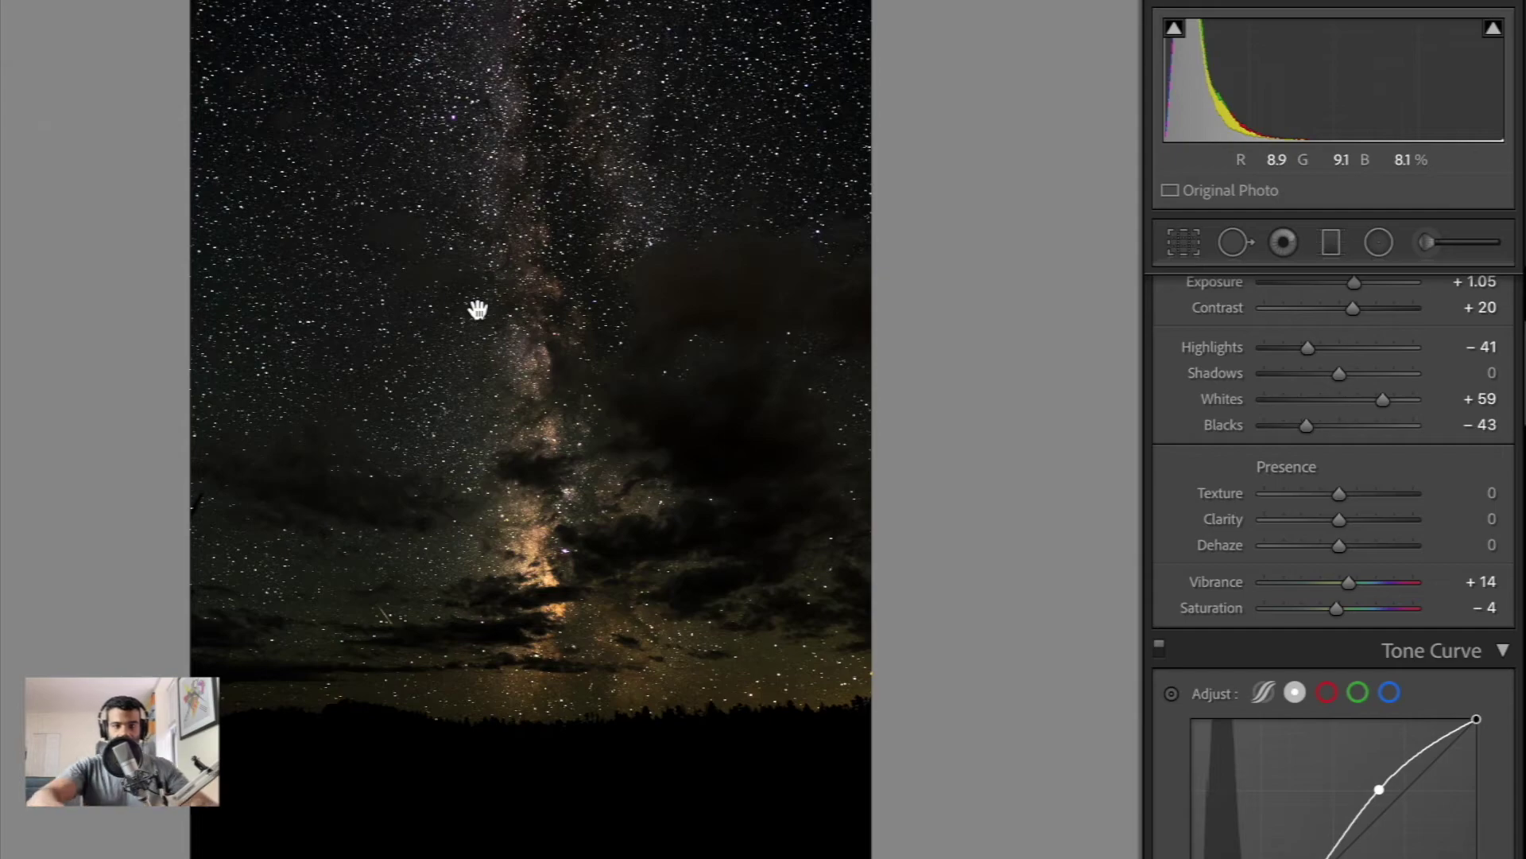
left_click(422, 225)
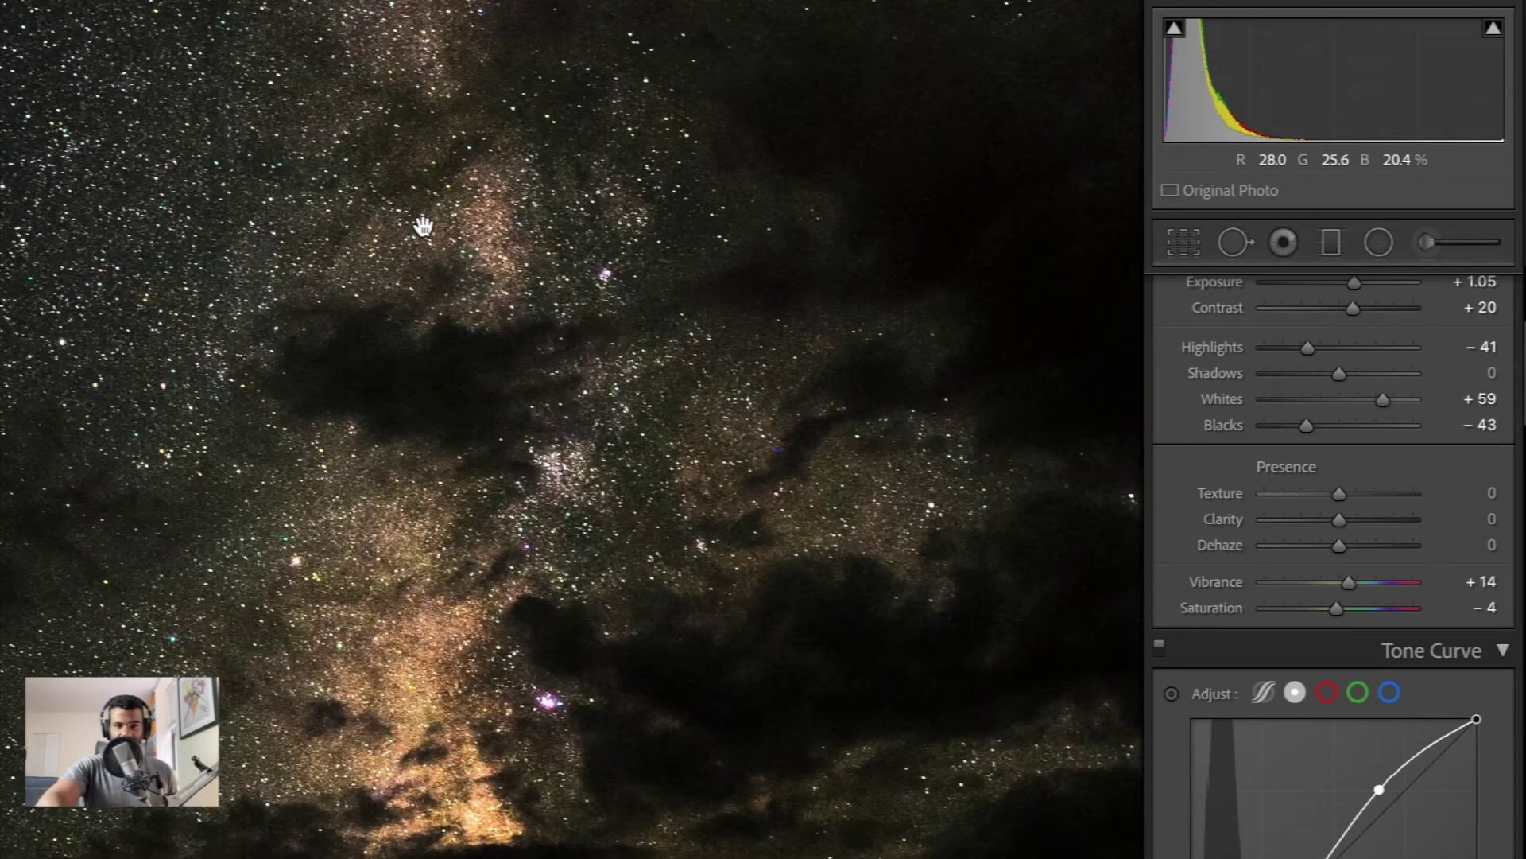
scroll(422, 226, "down", 5)
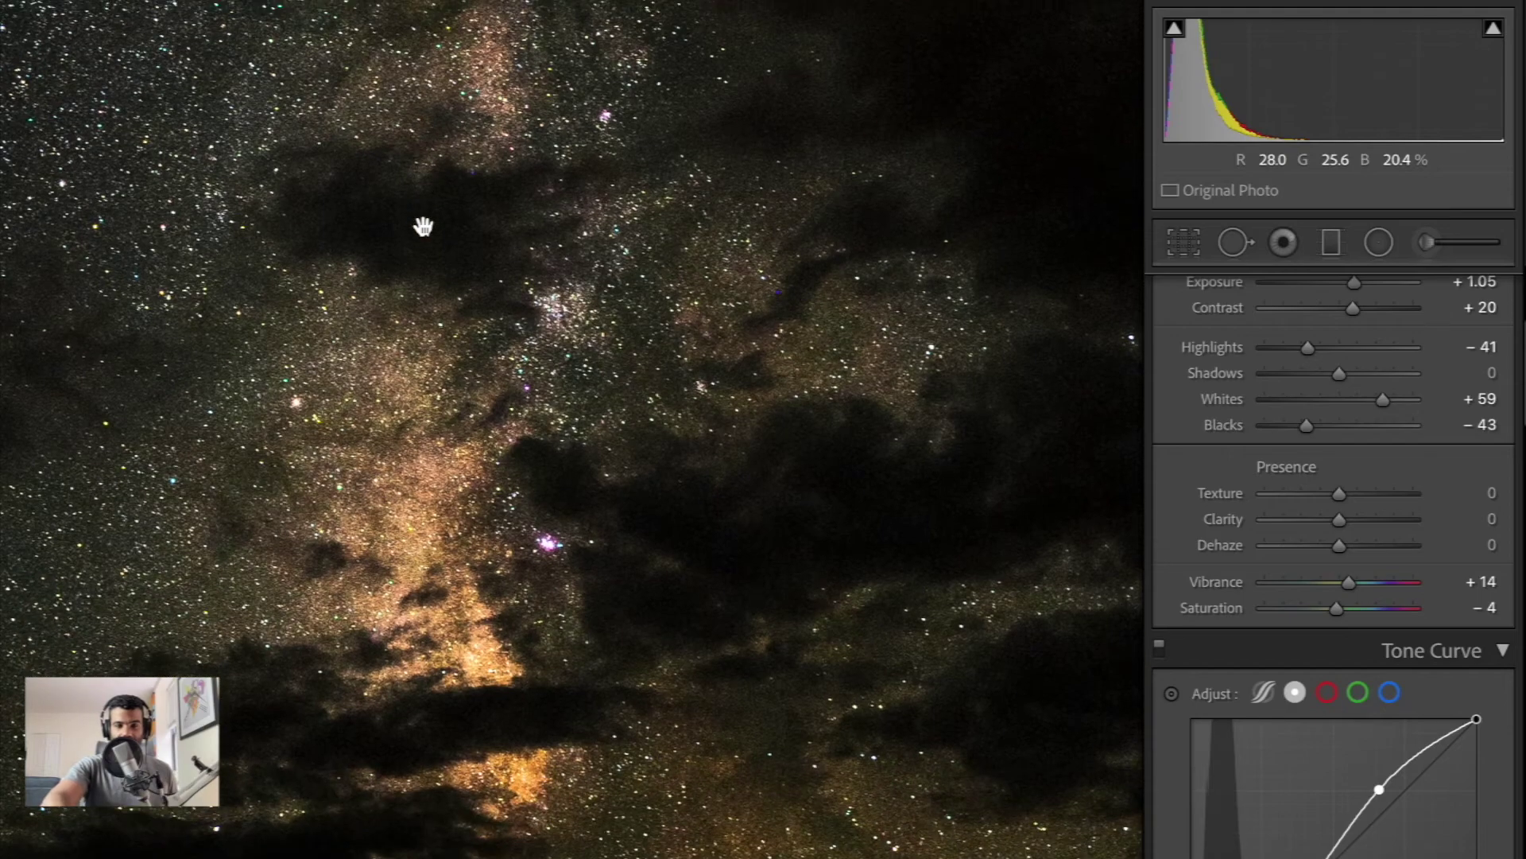
scroll(423, 226, "up", 10)
key("ctrl+minus")
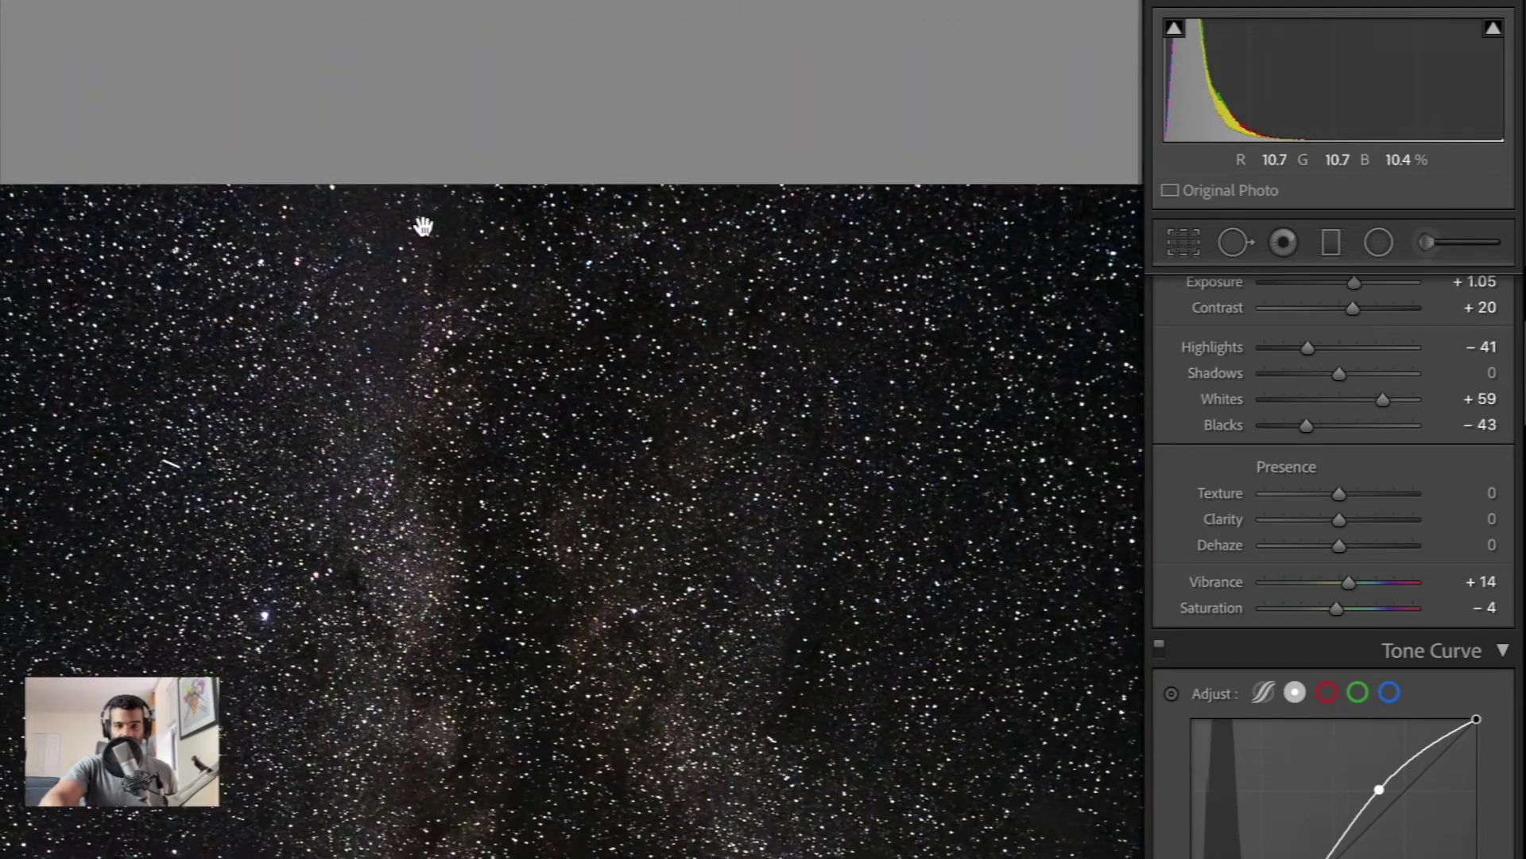
scroll(422, 226, "down", 3)
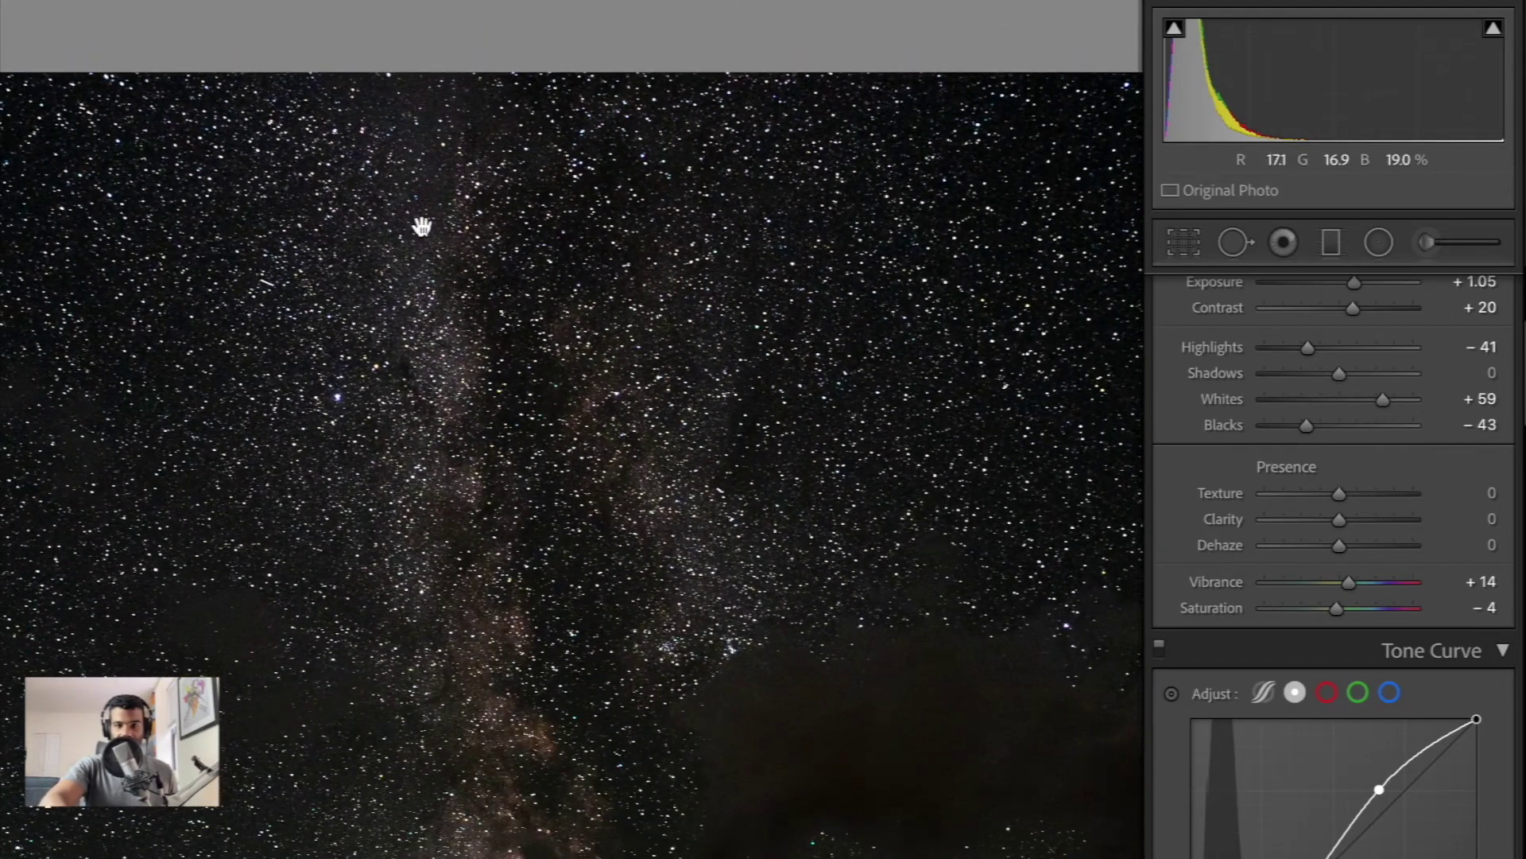
left_click(422, 226)
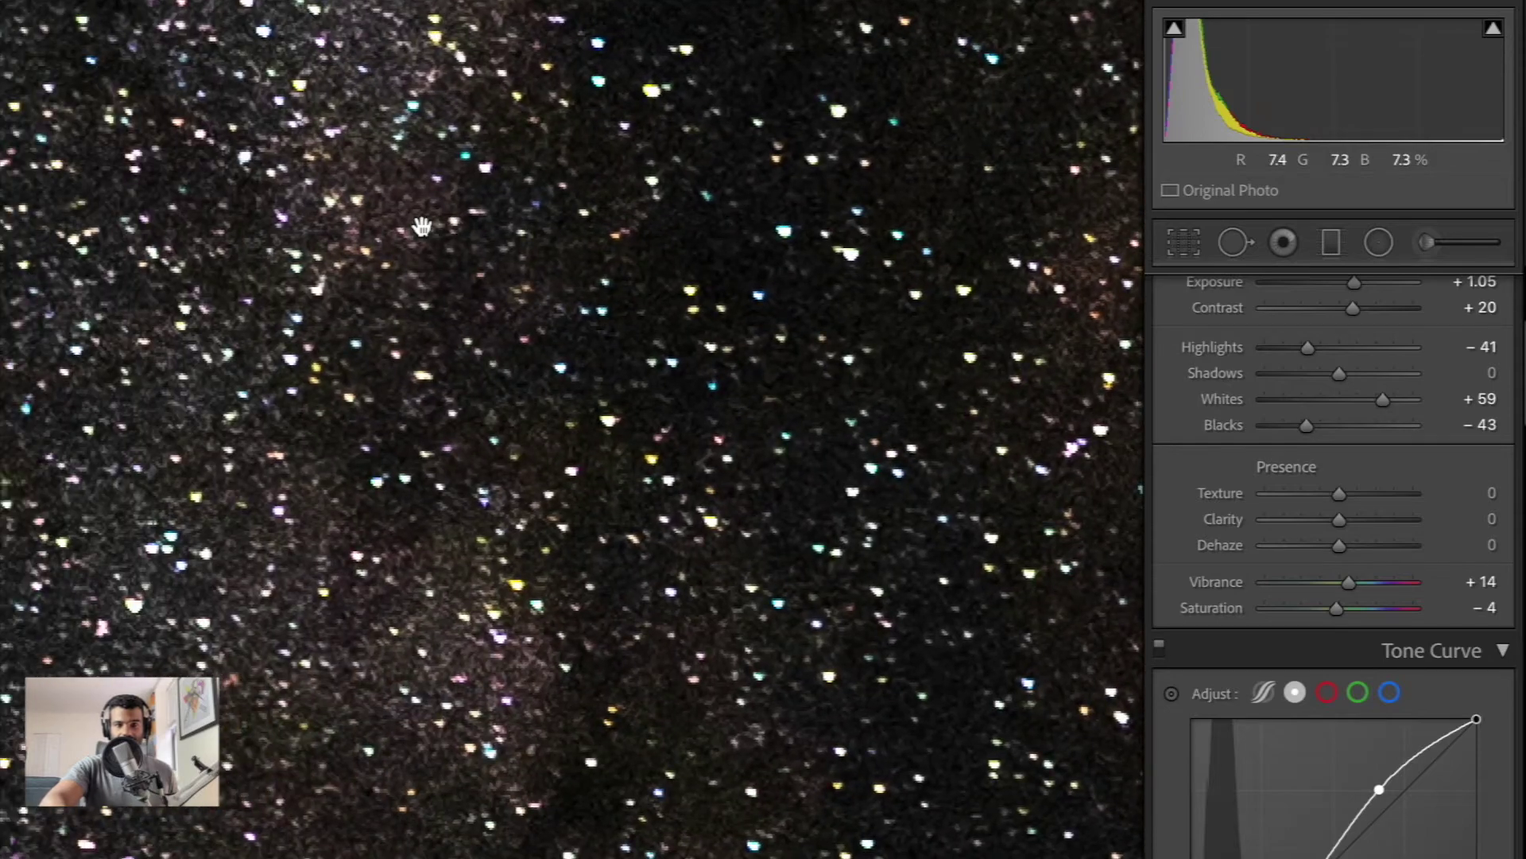
left_click(422, 226)
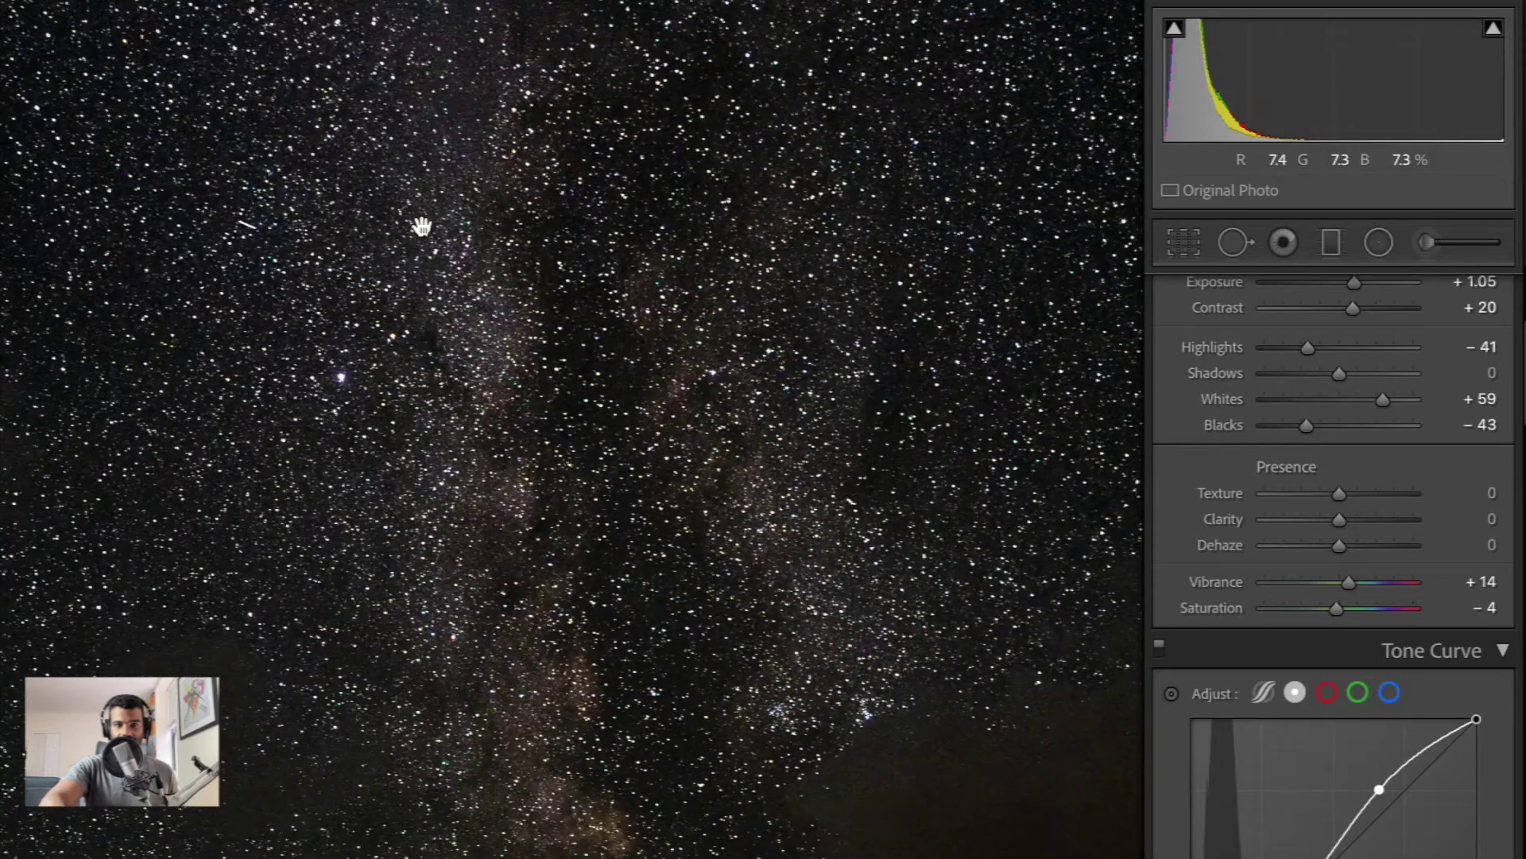
scroll(1407, 453, "up", 3)
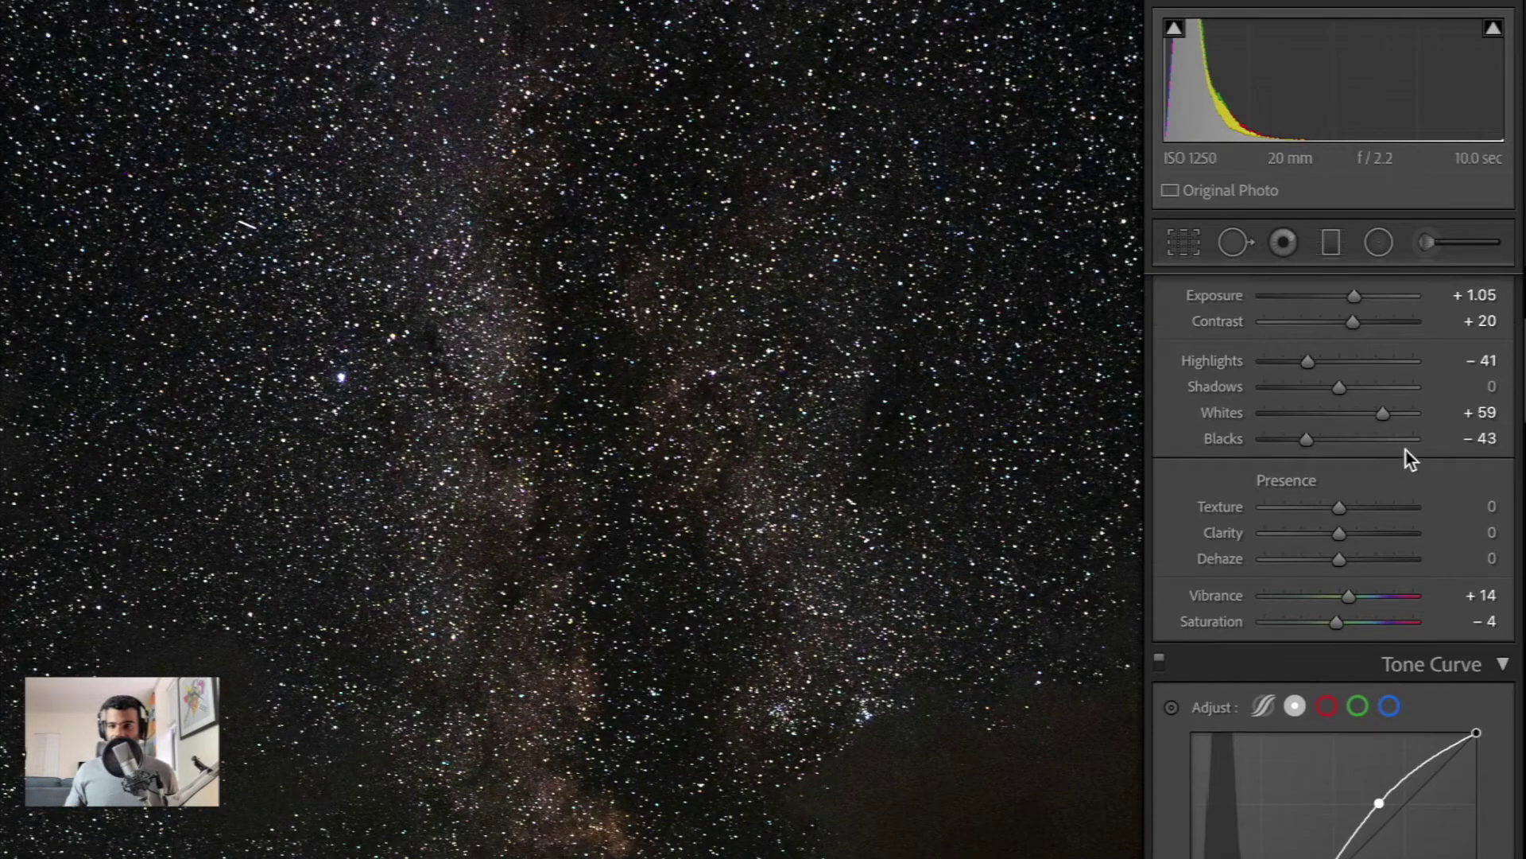
Set noise reduction to Luminance 40 with Detail 56 and Contrast 52, and Color 42 with Detail 51.
scroll(1302, 471, "down", 5)
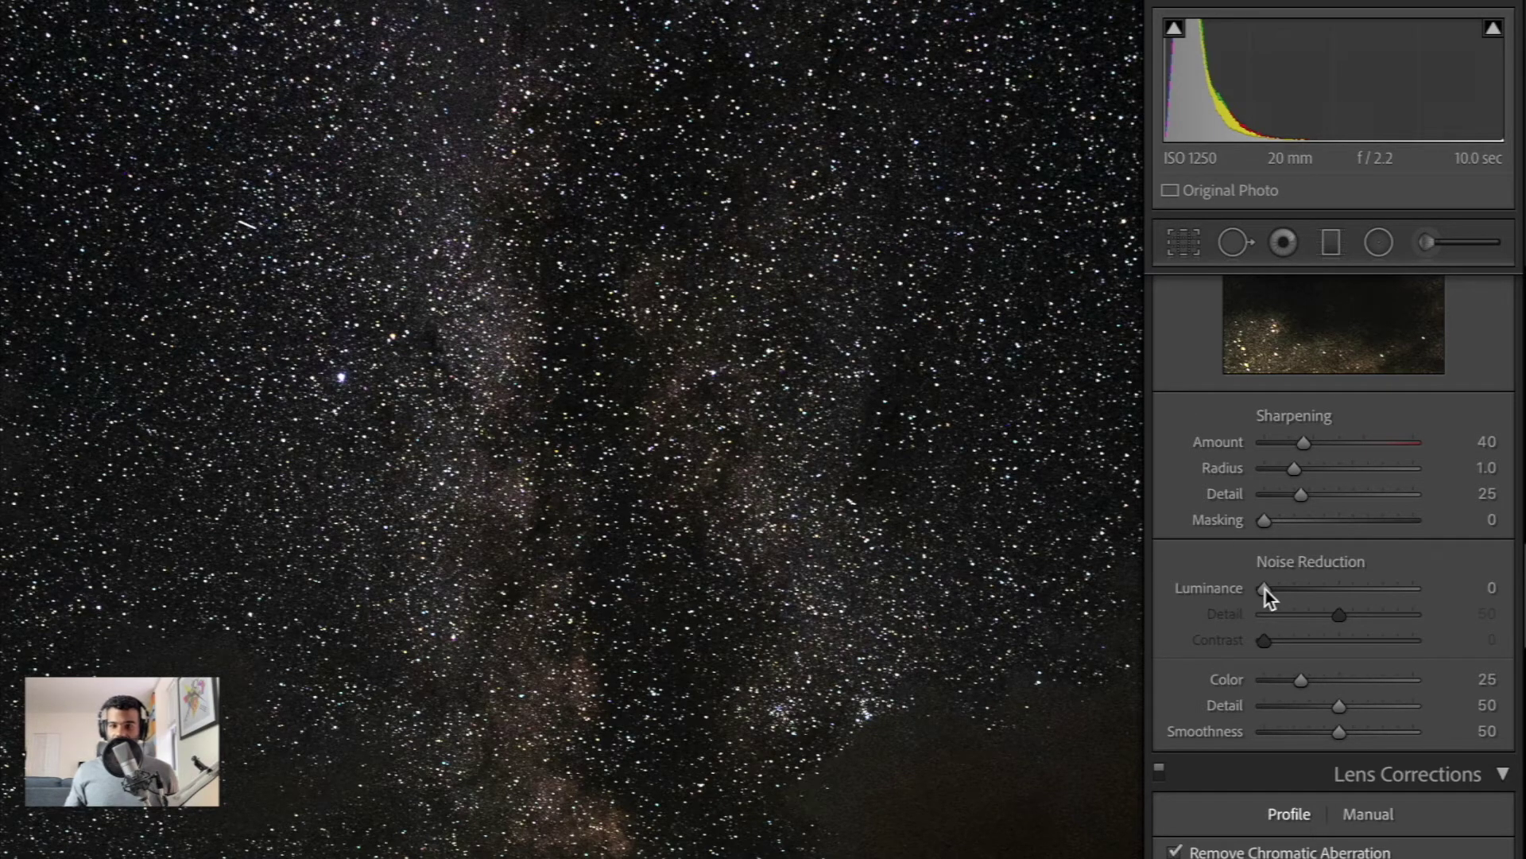
left_click_drag(1267, 590, 1328, 591)
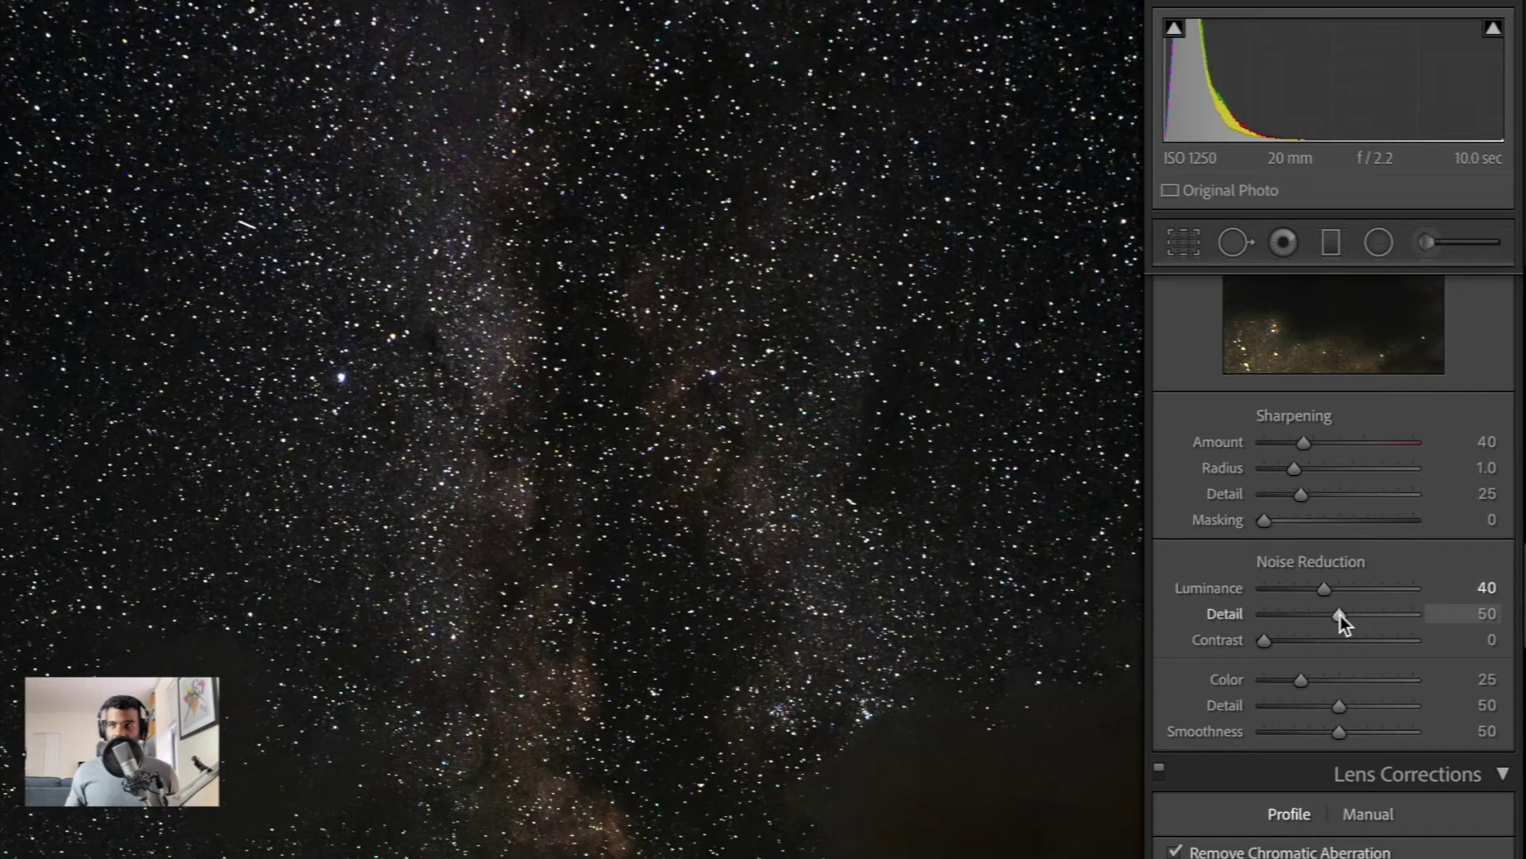
left_click_drag(1342, 615, 1350, 616)
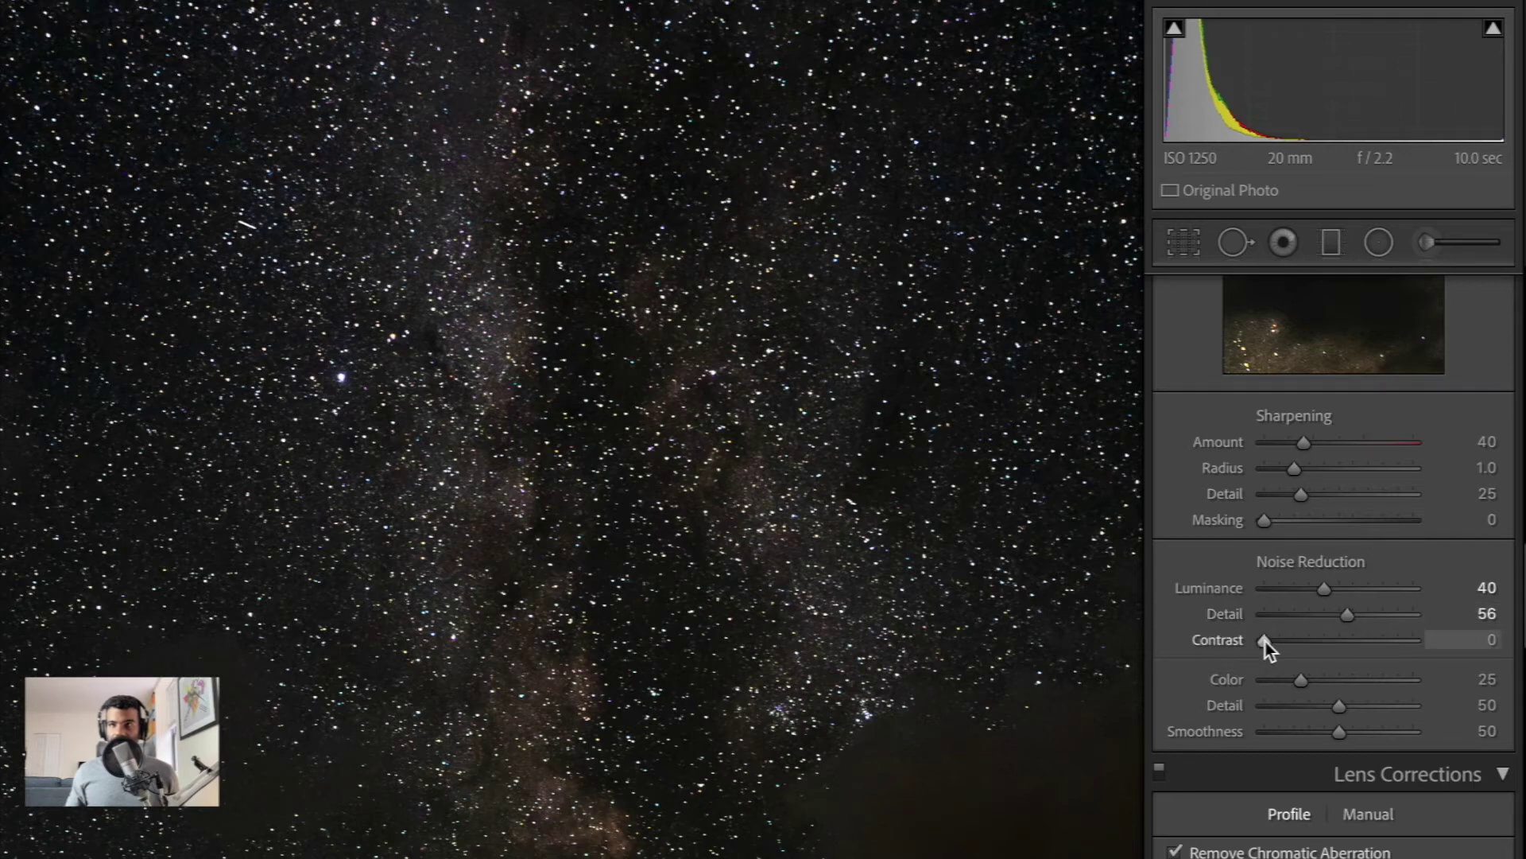
left_click_drag(1266, 642, 1342, 647)
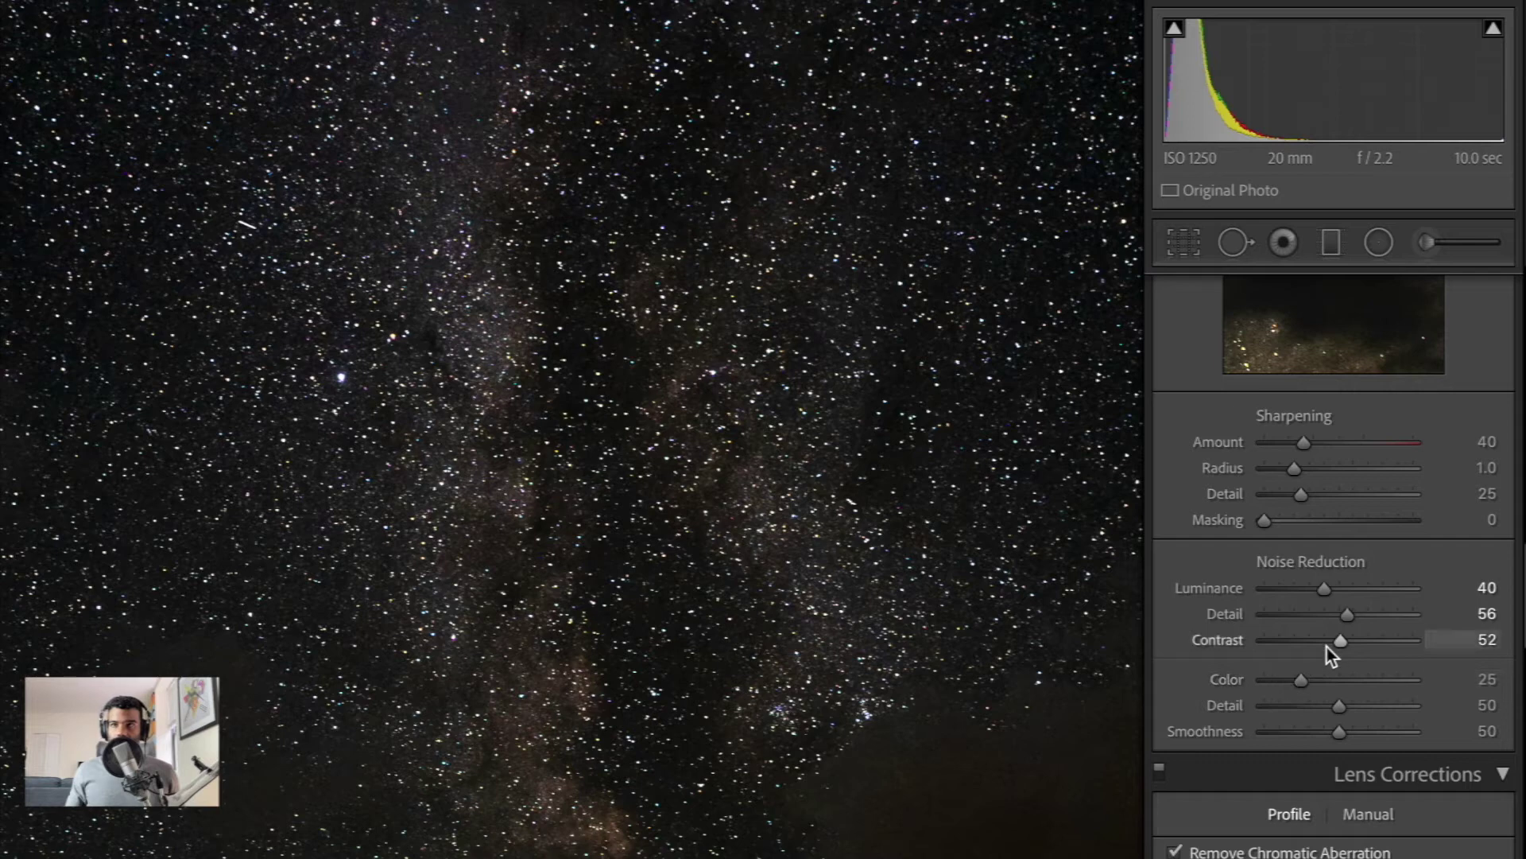
left_click_drag(1302, 679, 1329, 684)
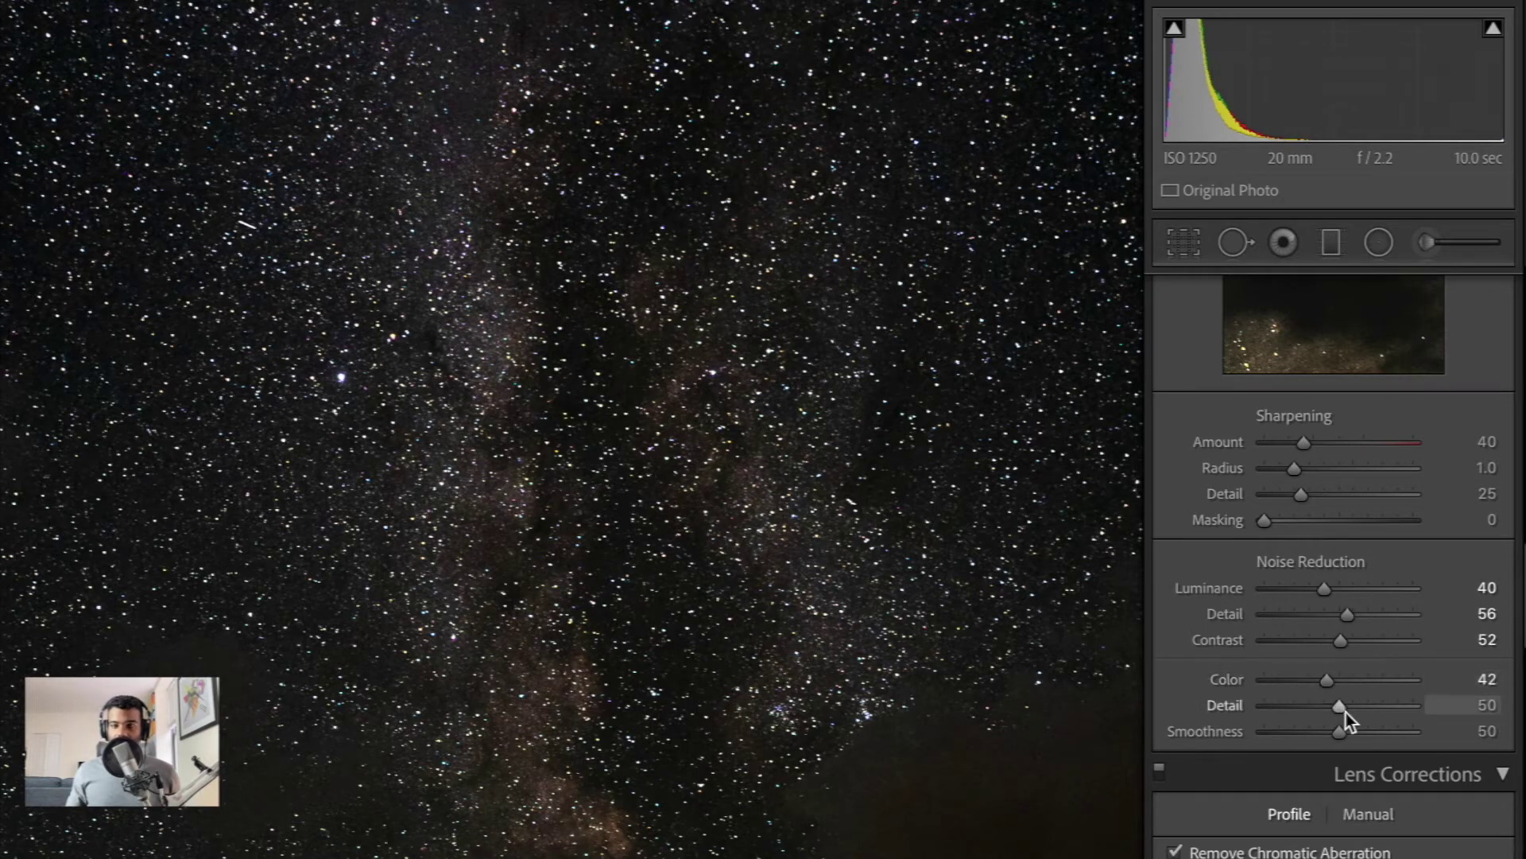
left_click_drag(1344, 710, 1347, 711)
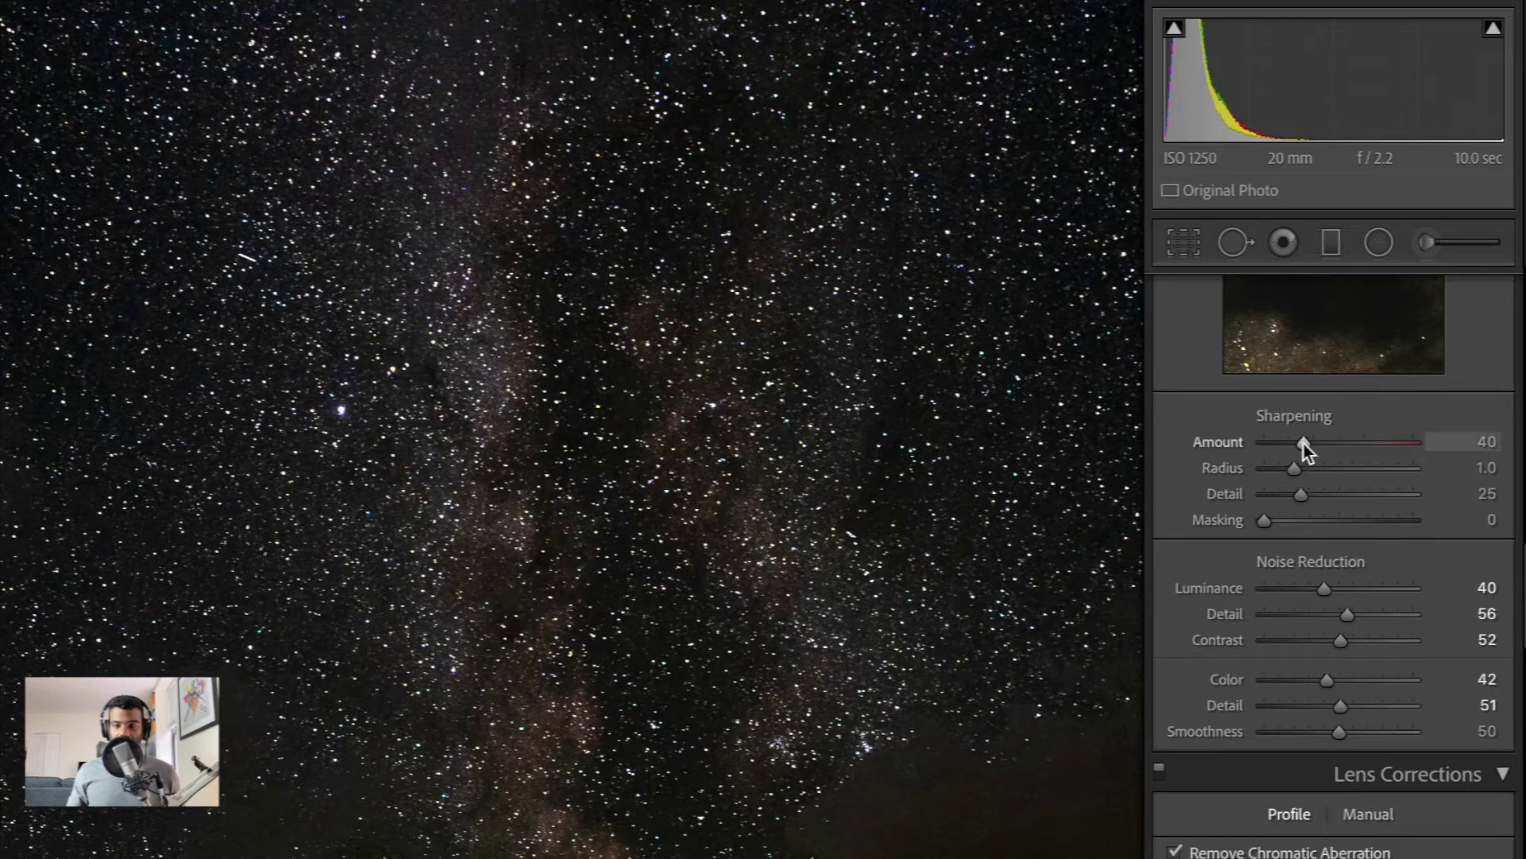
Set the sharpening Amount to 10 and Masking to 65, and check the result on the stars.
left_click_drag(1304, 443, 1272, 442)
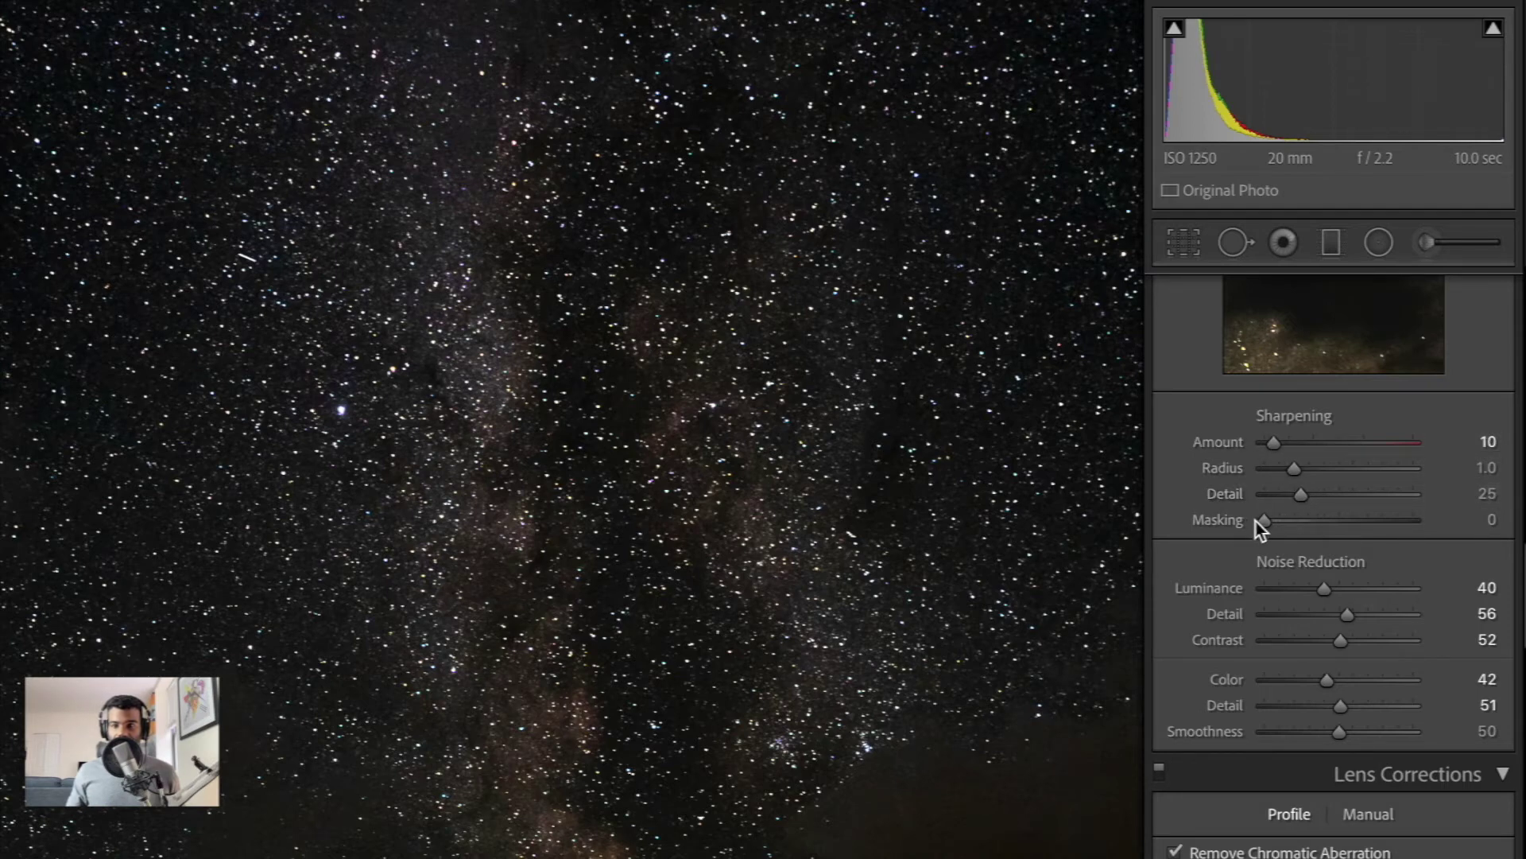
left_click_drag(1264, 522, 1360, 533)
key("alt")
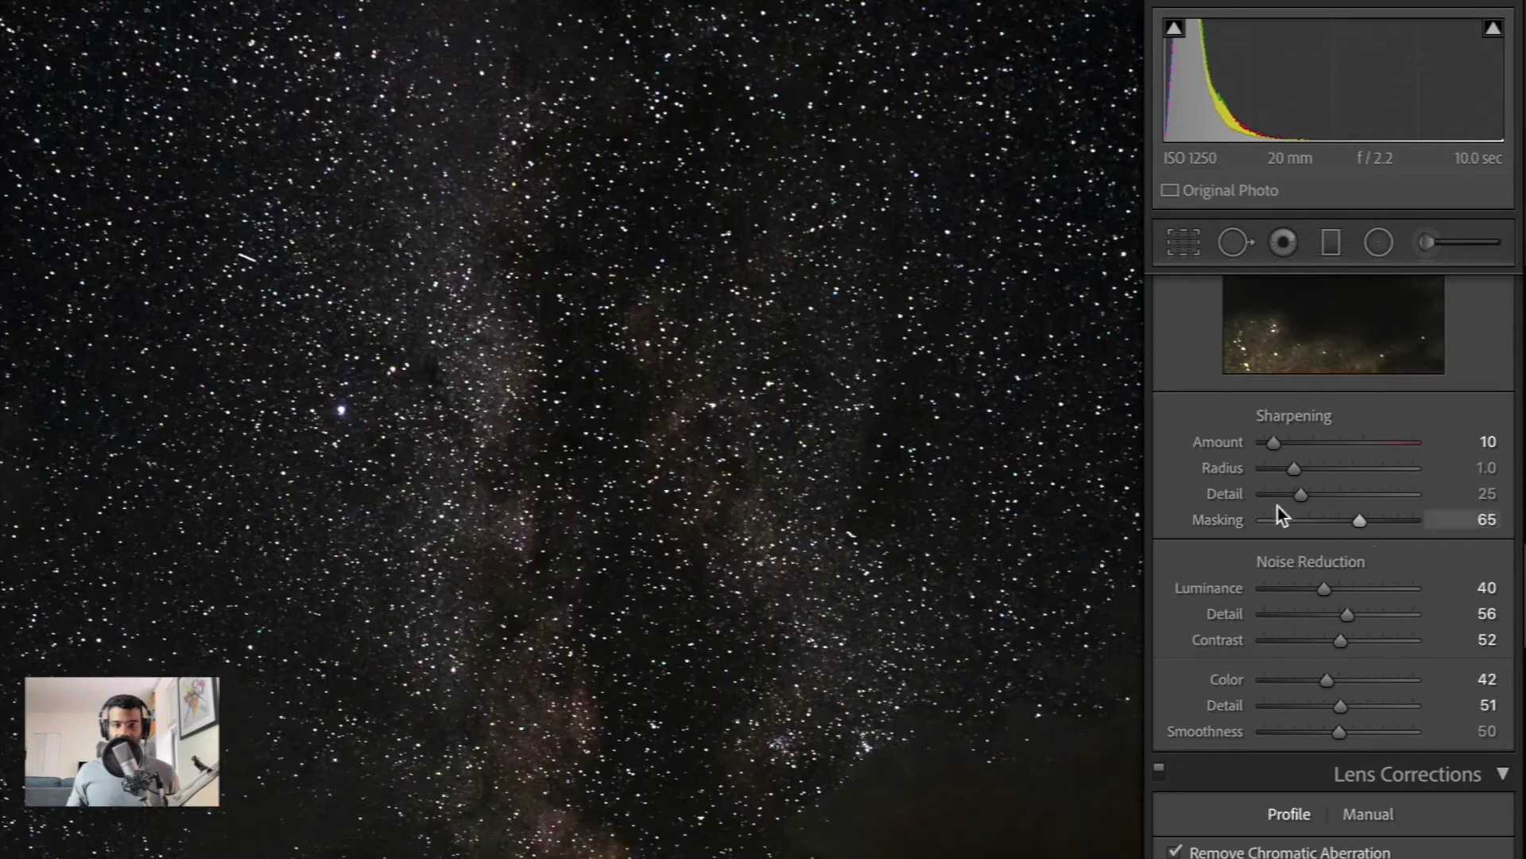
left_click_drag(516, 188, 501, 98)
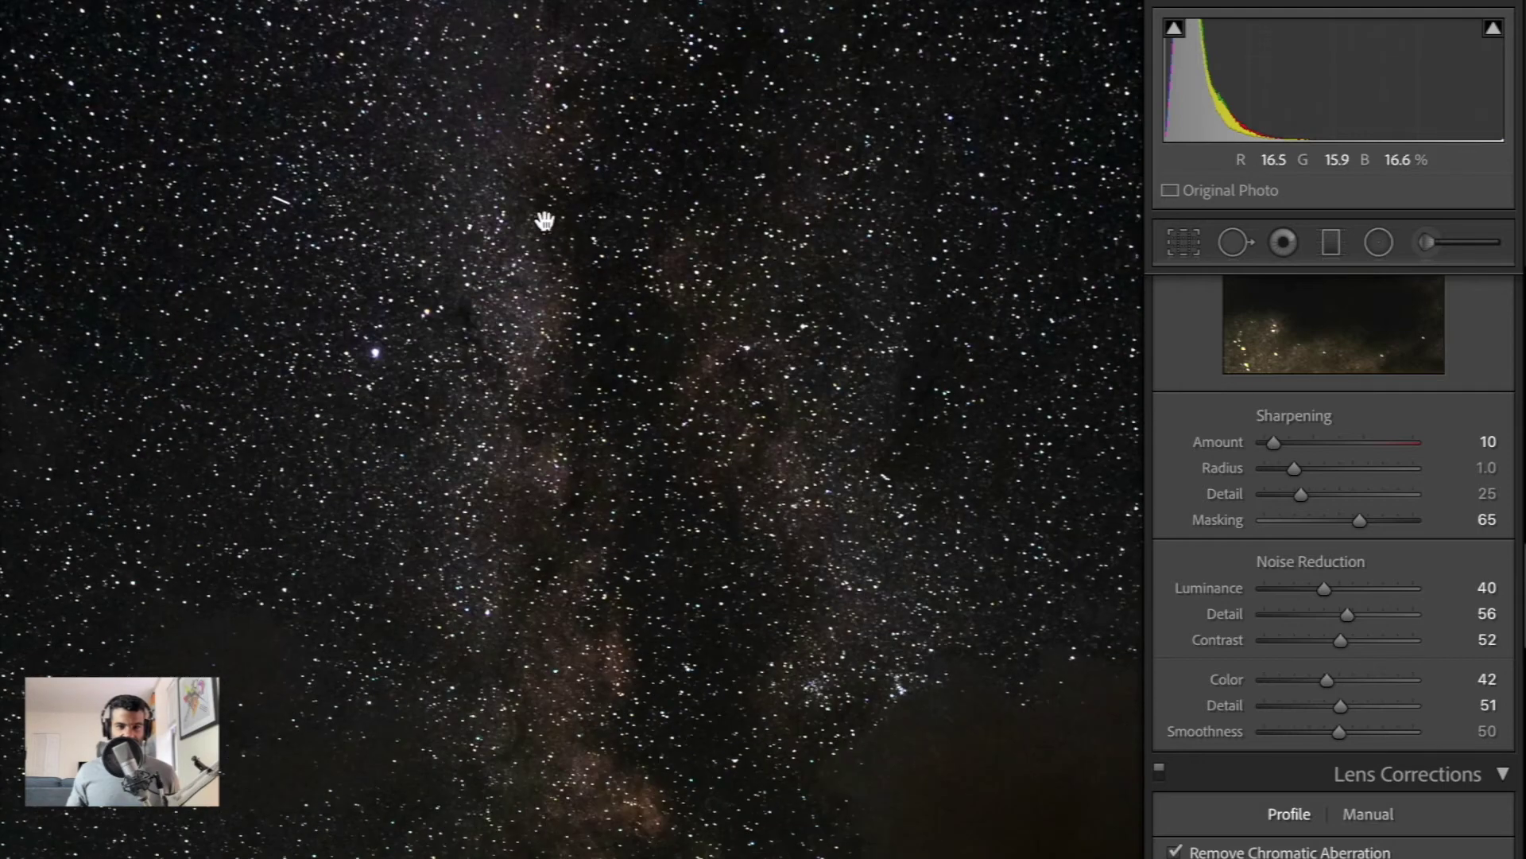
left_click_drag(554, 255, 555, 244)
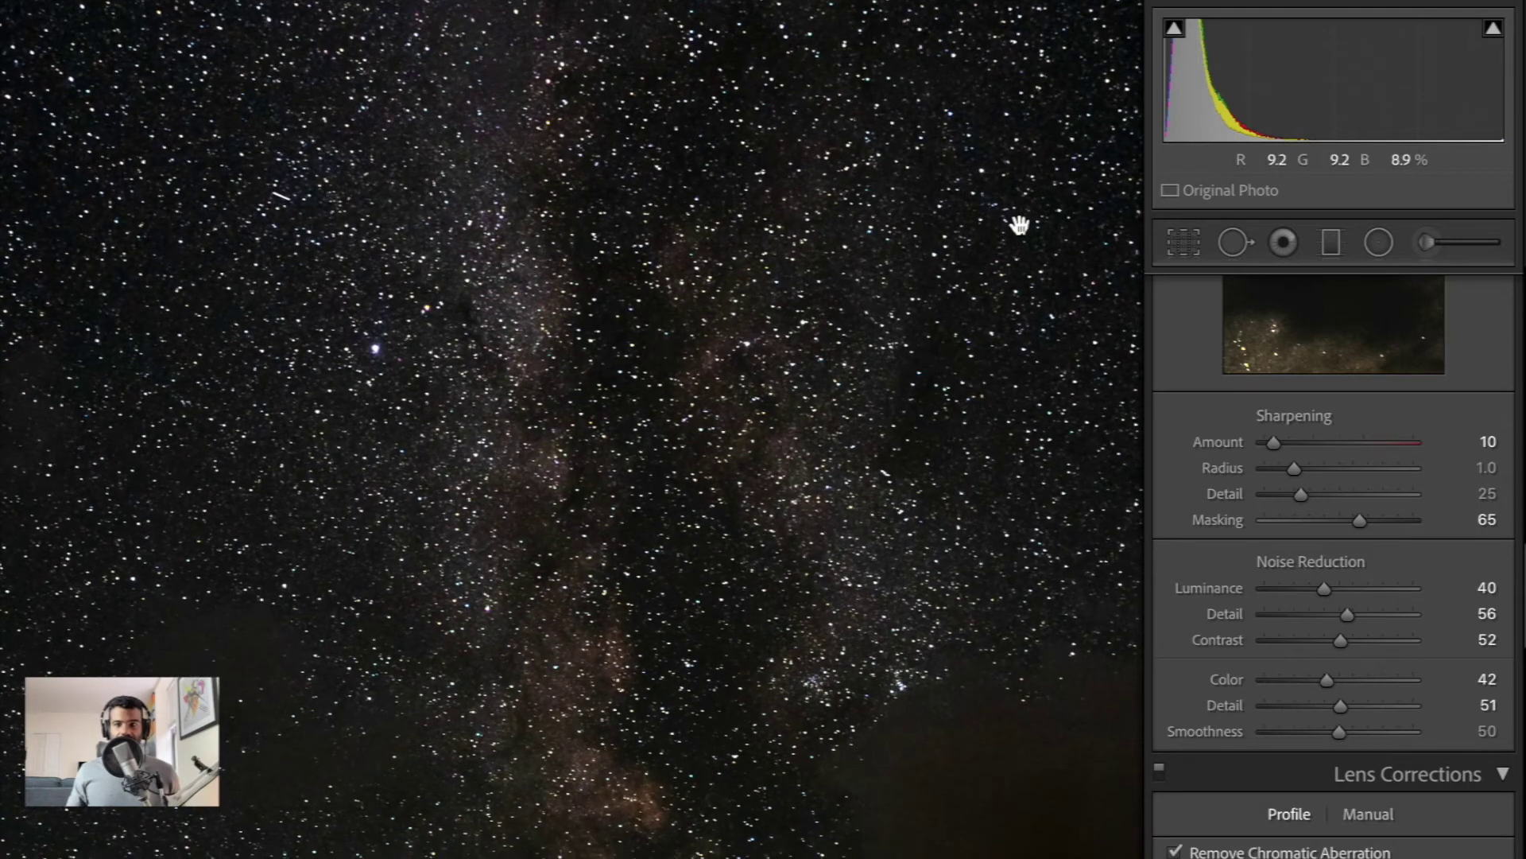
left_click(574, 322)
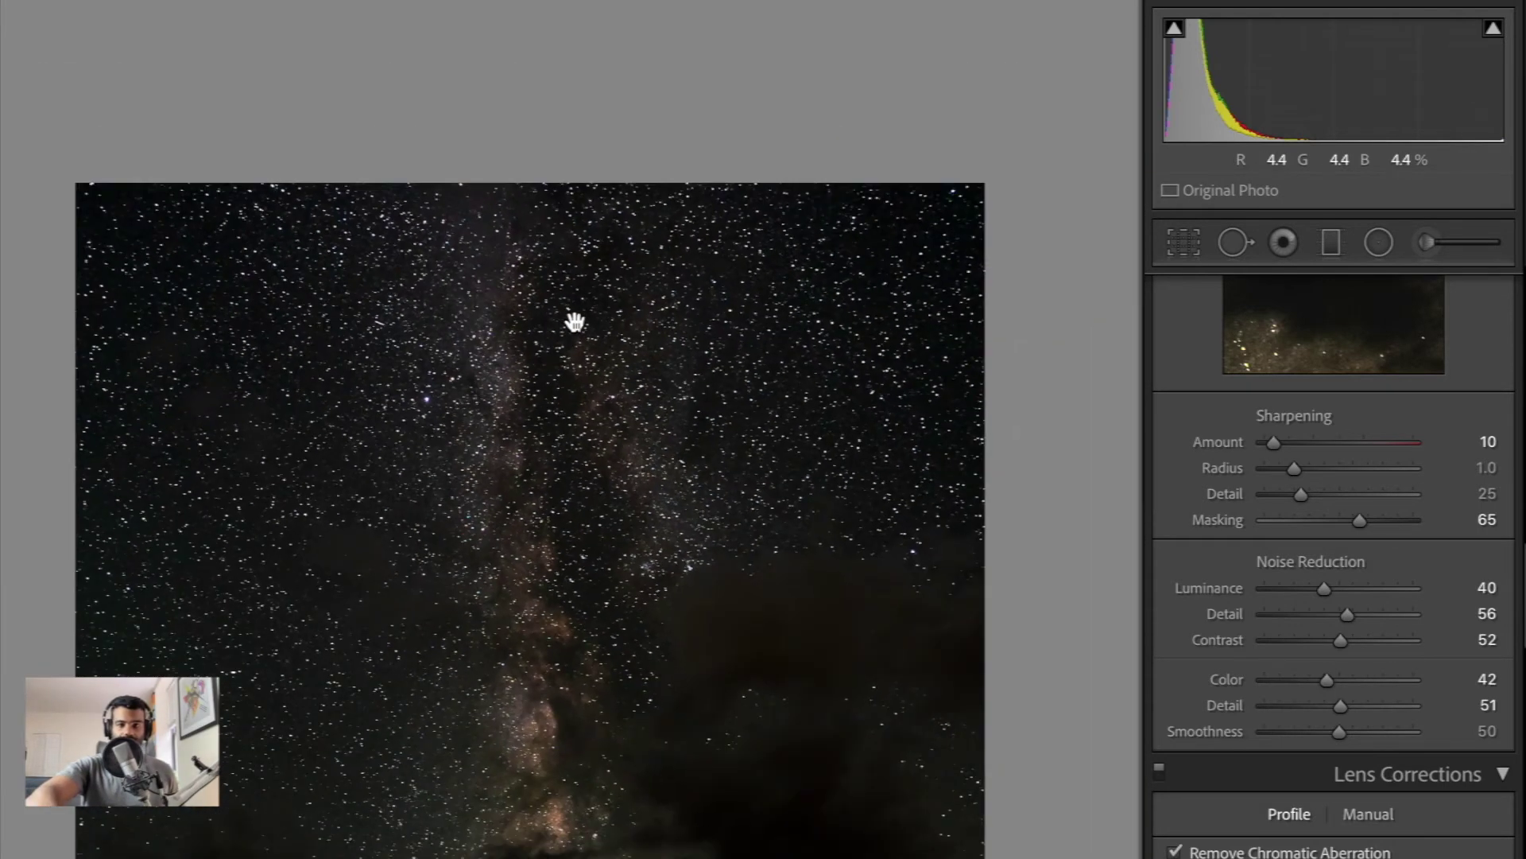
Set the Milky Way photo's white balance to Temp 4,962 and Tint +40.
key("ctrl+minus")
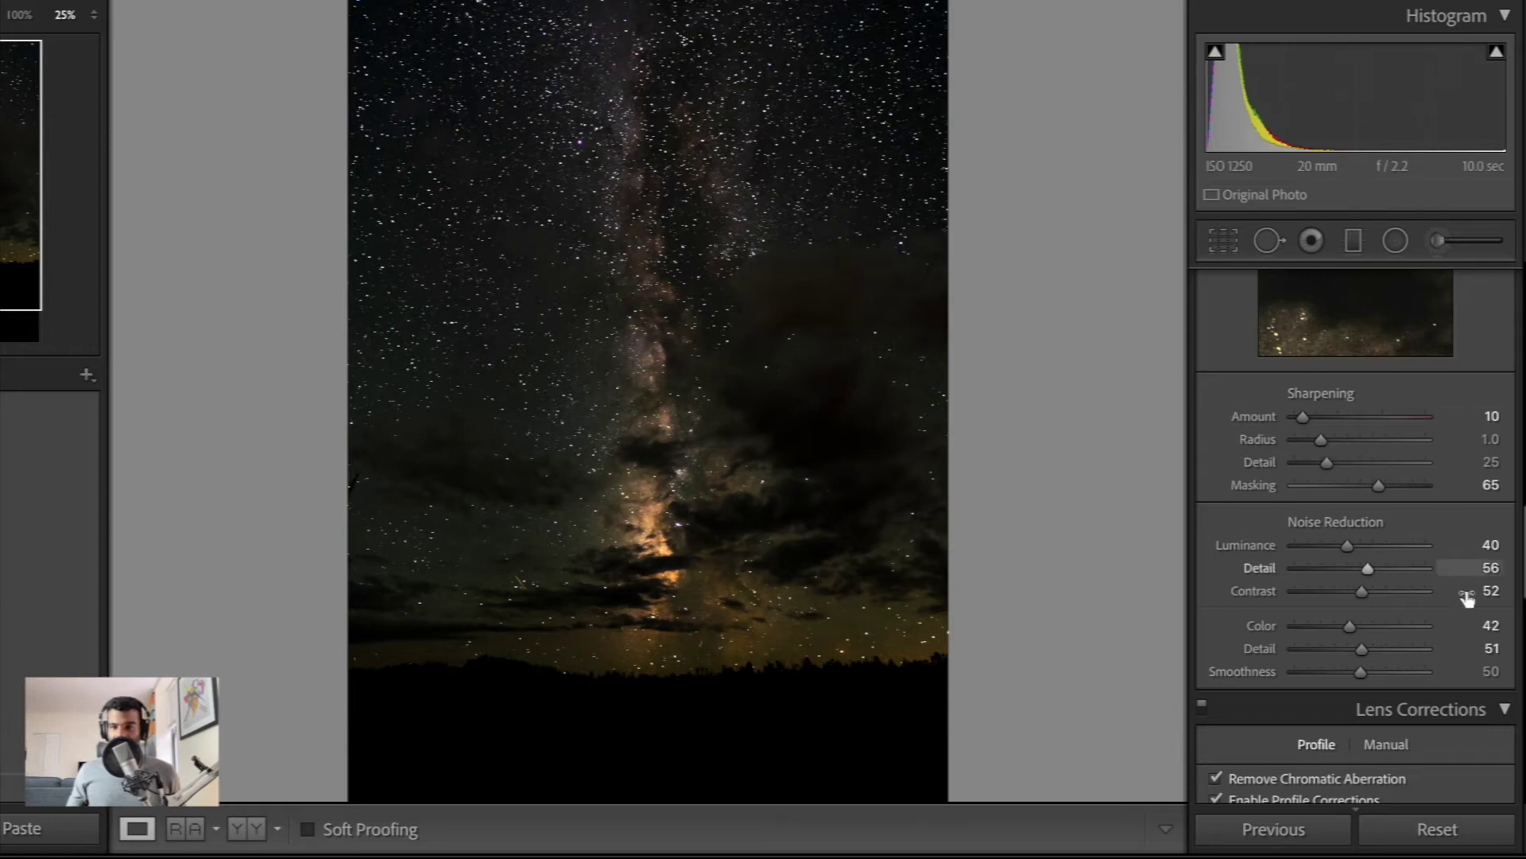
scroll(1455, 600, "down", 3)
scroll(1454, 592, "up", 15)
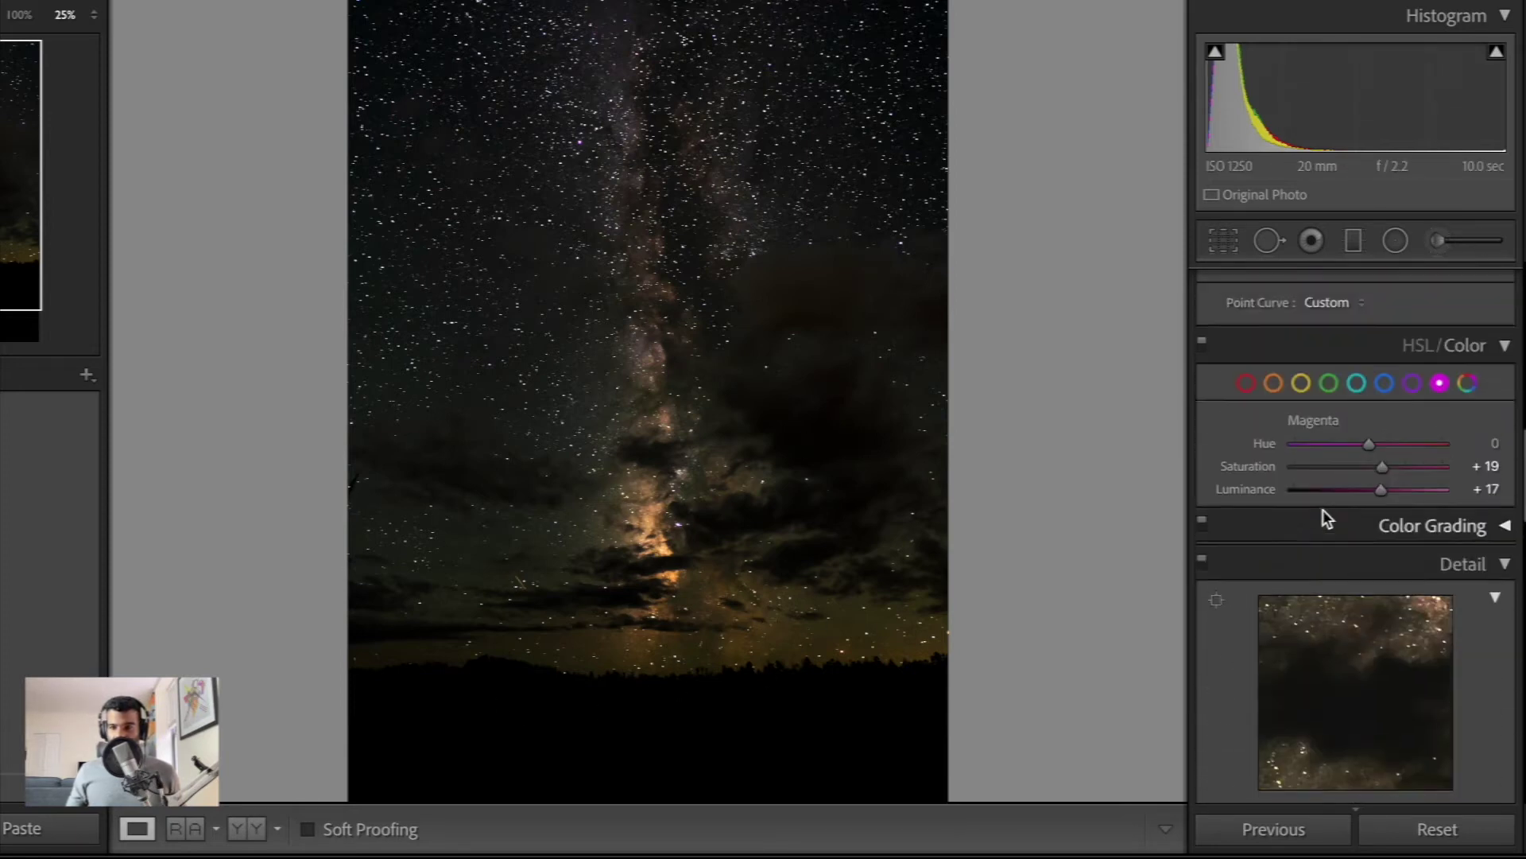
scroll(1349, 530, "up", 5)
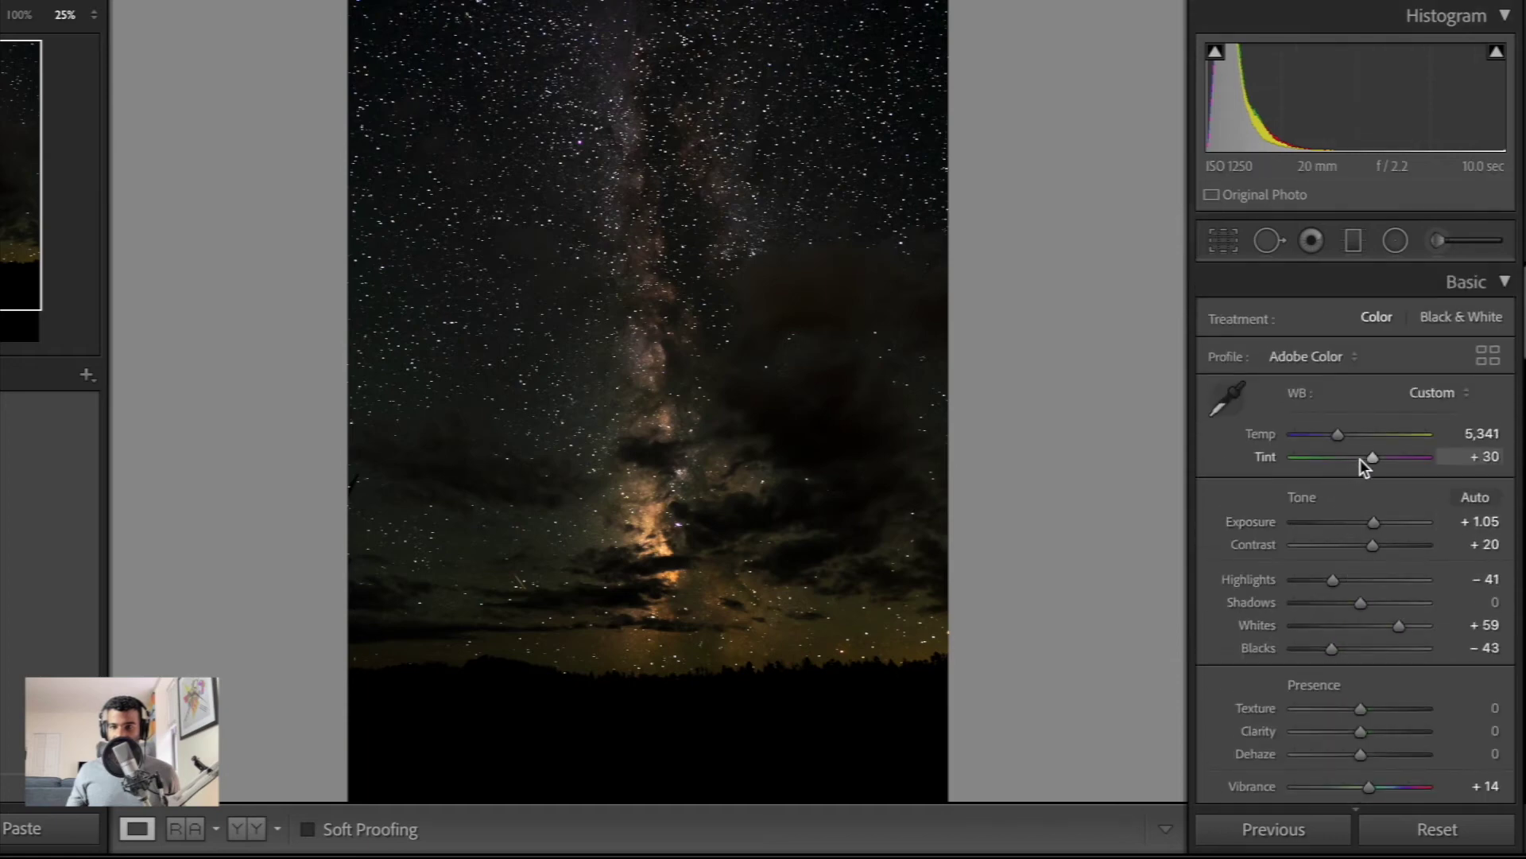
left_click_drag(1336, 436, 1377, 455)
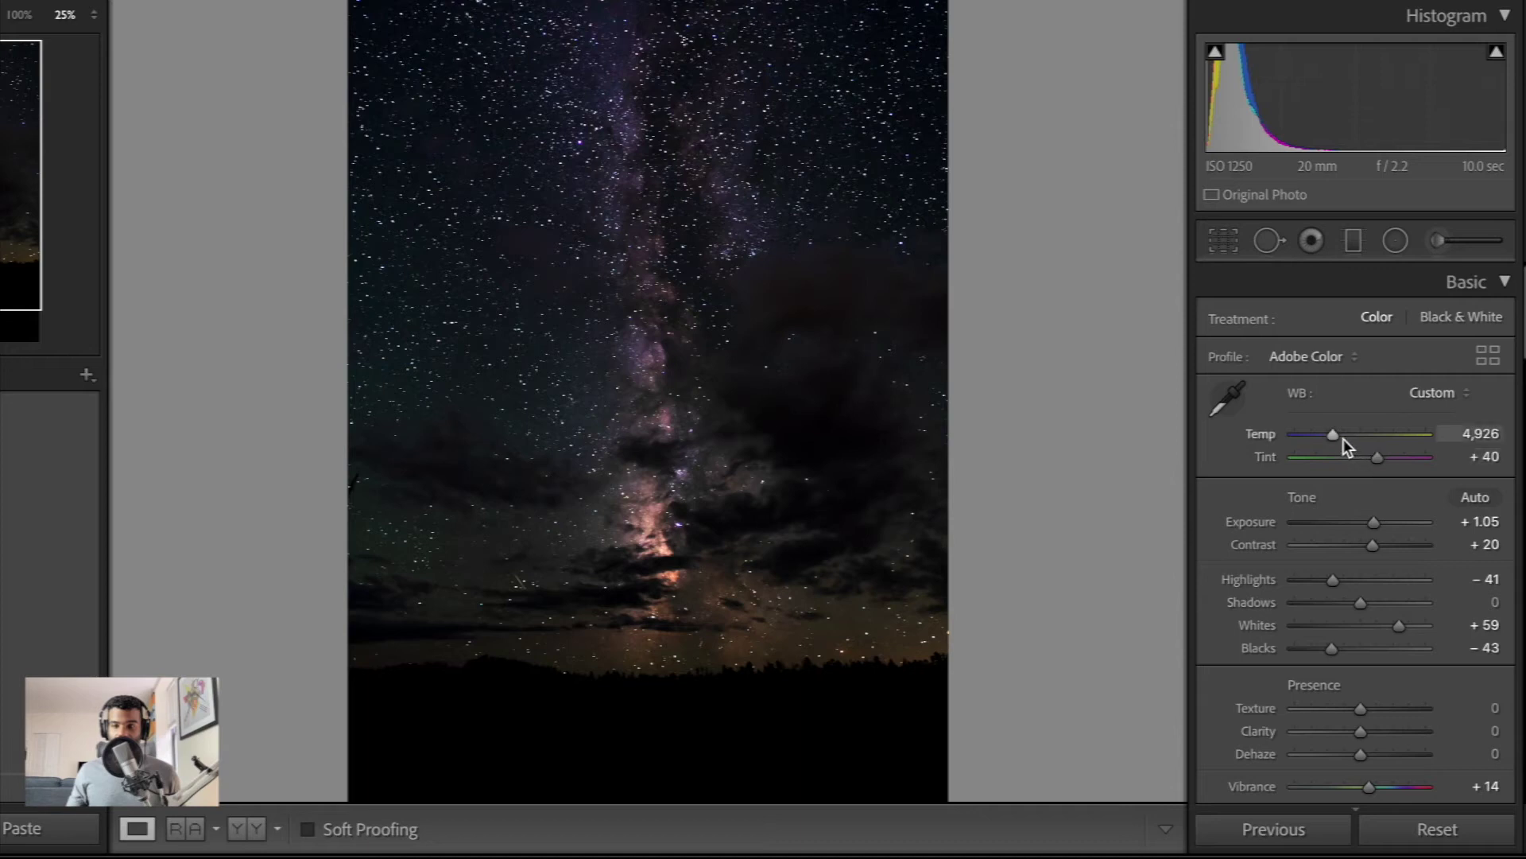
left_click_drag(1337, 436, 1338, 436)
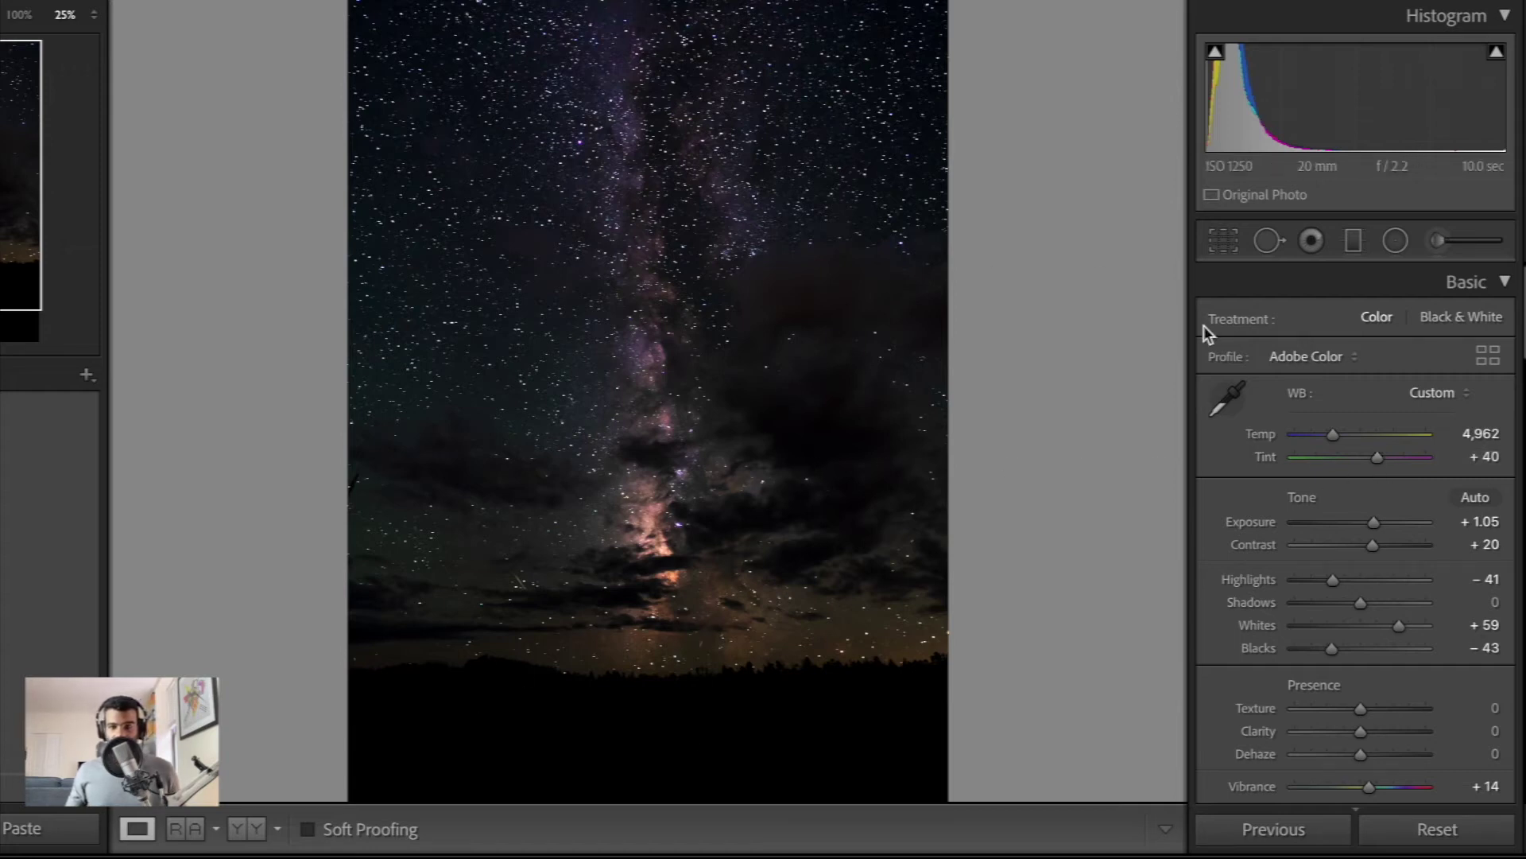
scroll(1439, 682, "down", 1)
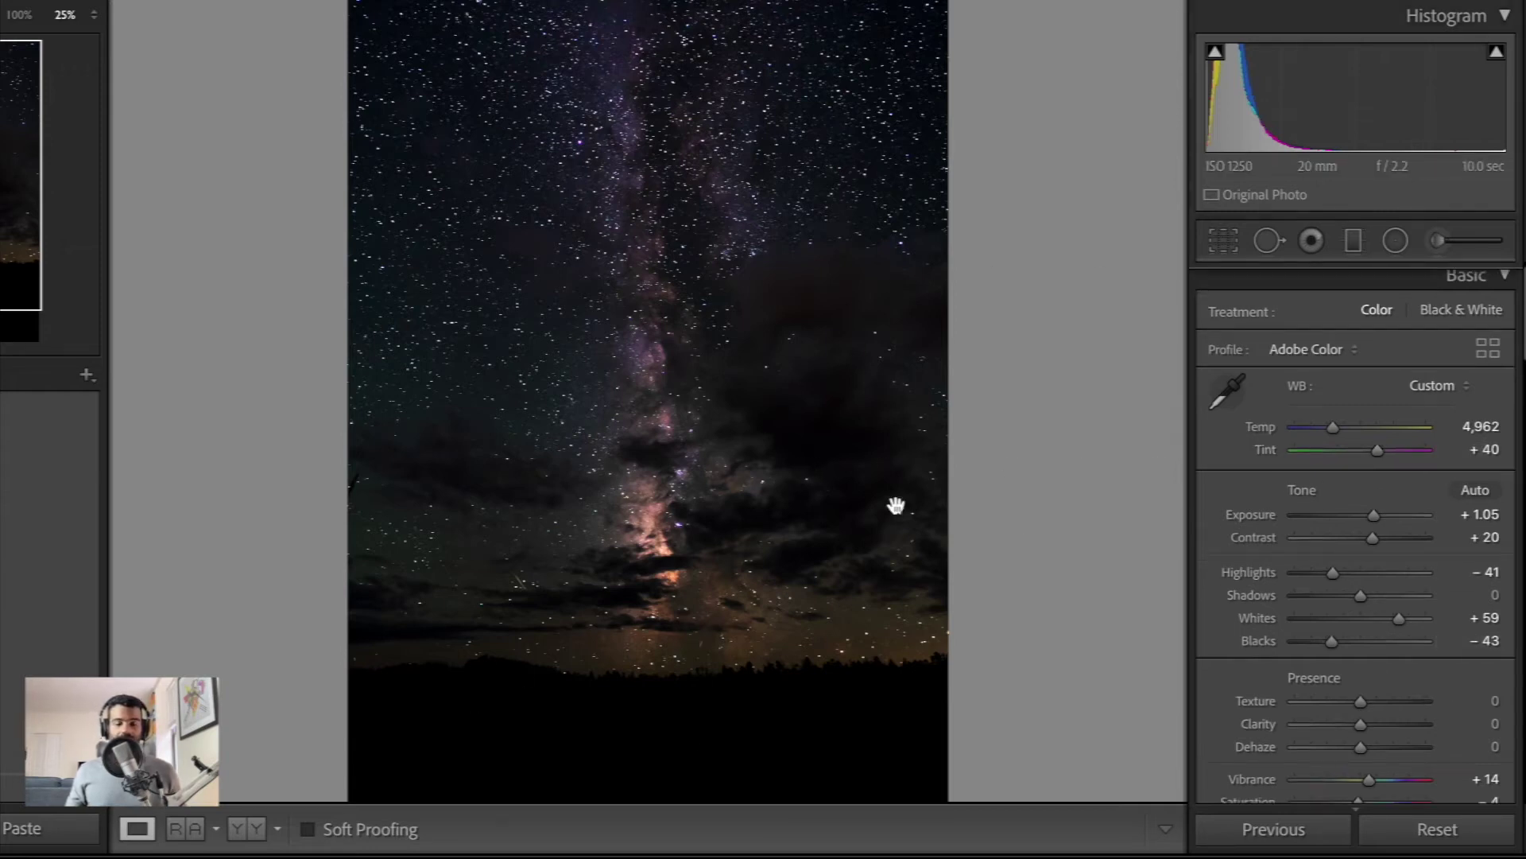
scroll(621, 159, "down", 2)
scroll(712, 338, "up", 3)
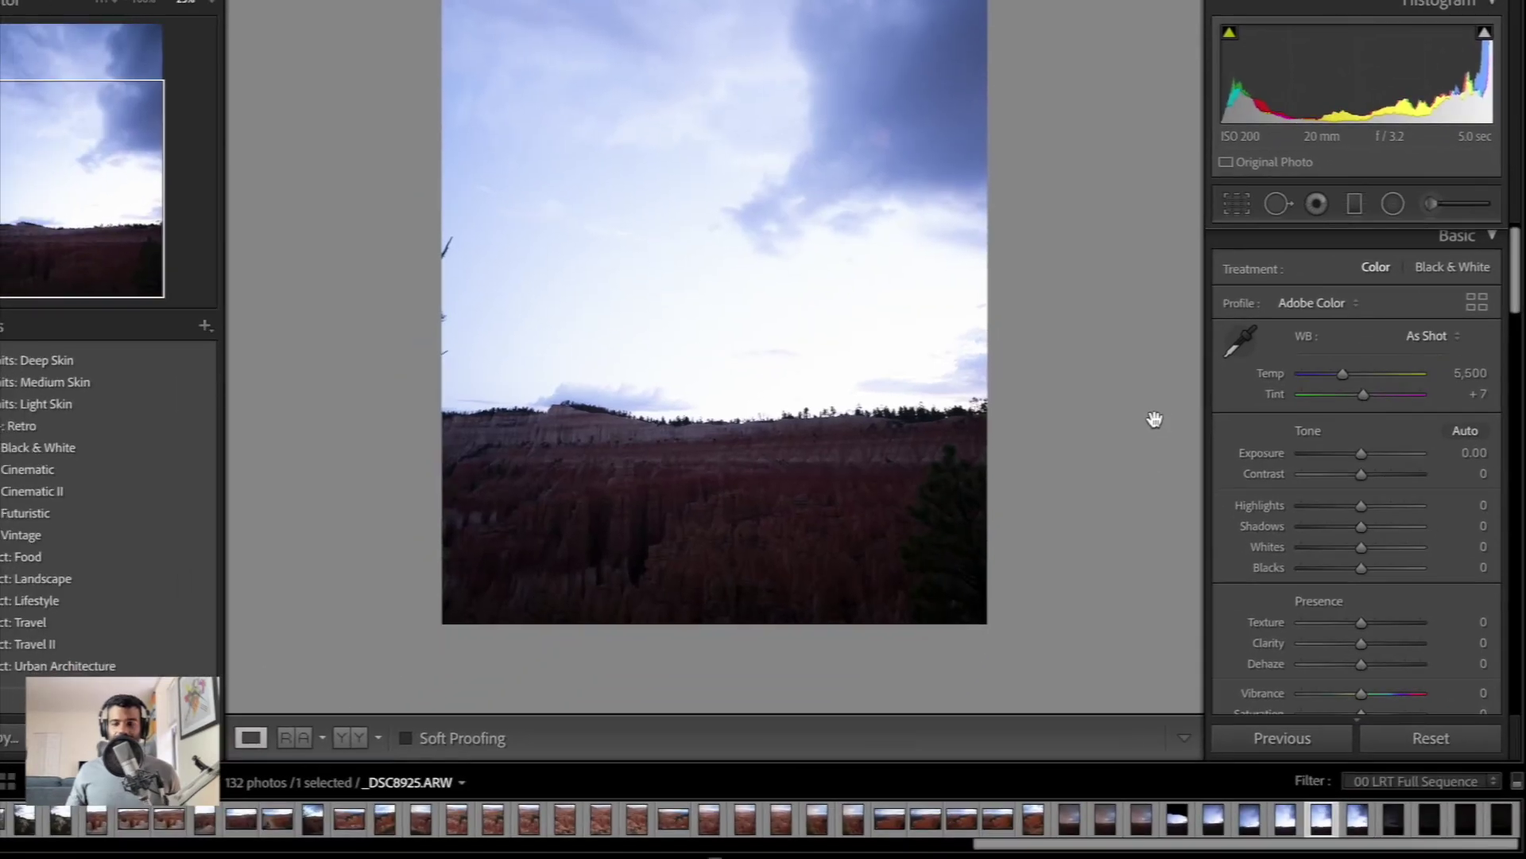
Compare the dusk canyon frames _DSC8925 and _DSC8926, and examine the foreground of _DSC8925 close up.
left_click(1356, 831)
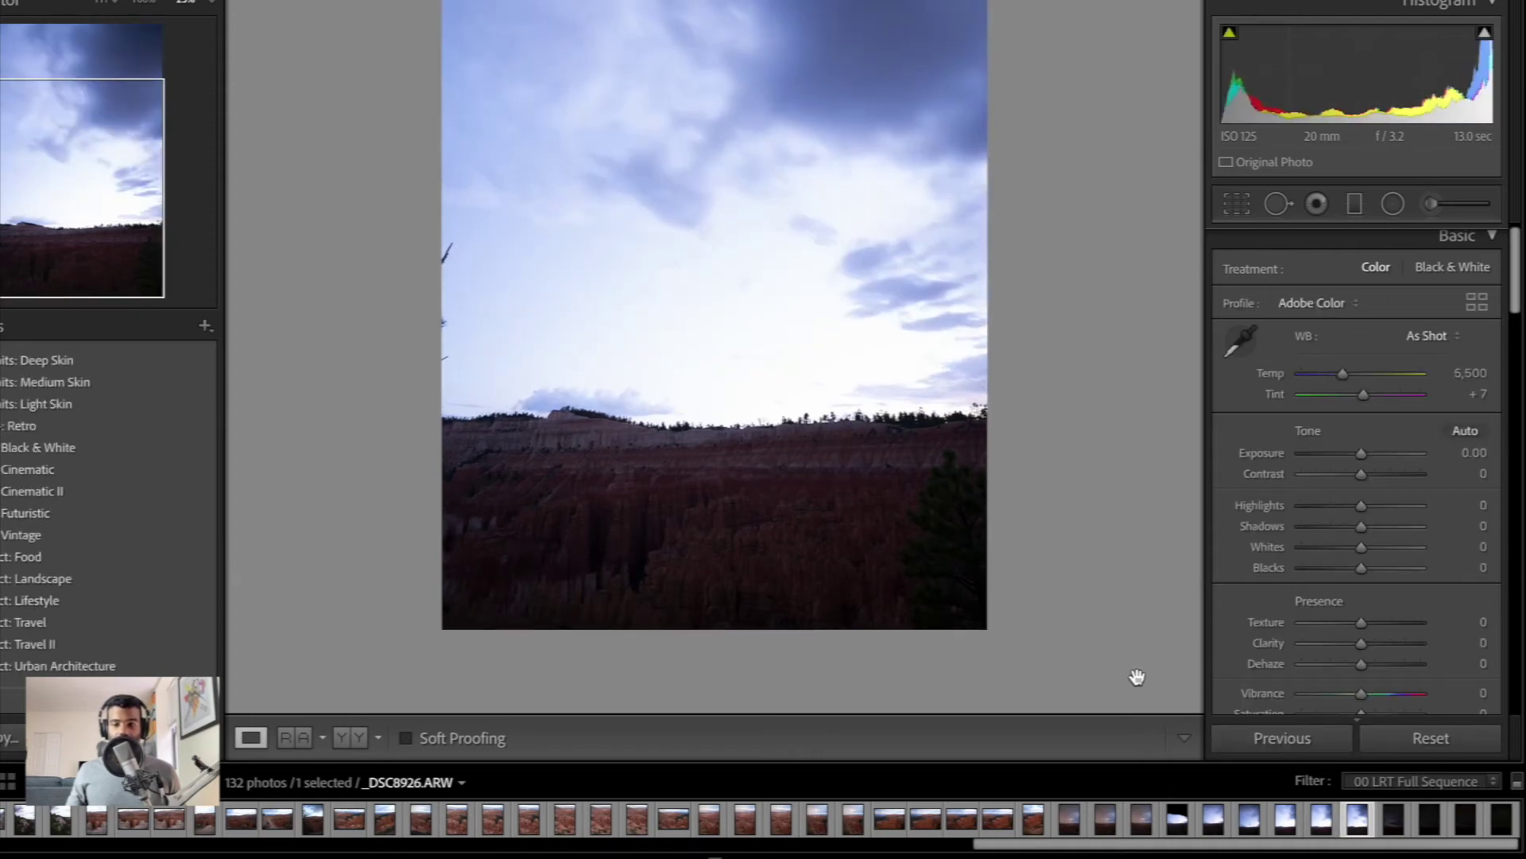
key("Left")
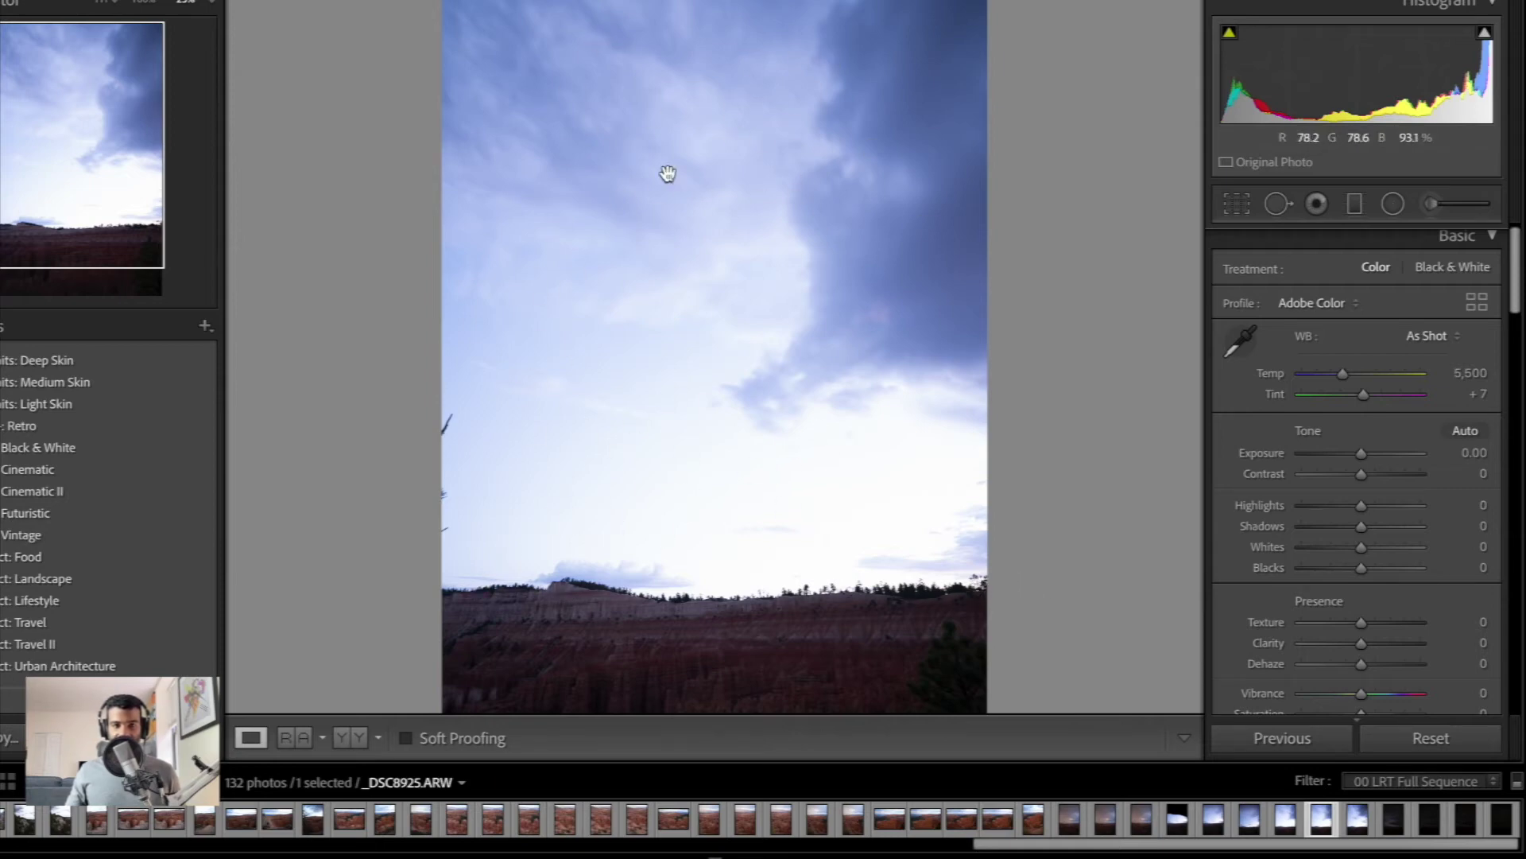
scroll(857, 378, "down", 5)
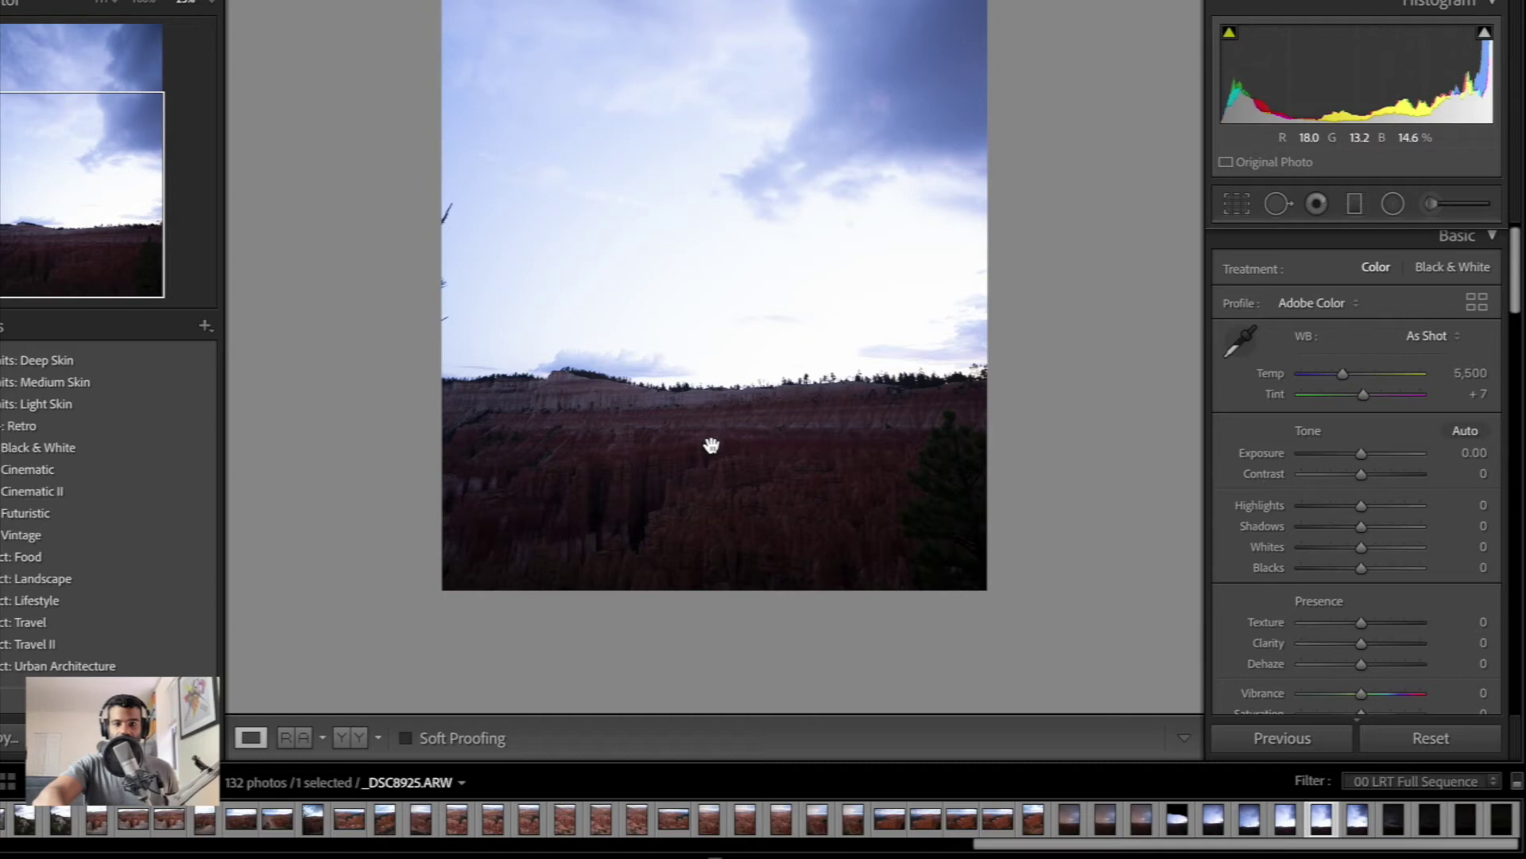
key("ctrl+equal")
key("ctrl+equal")
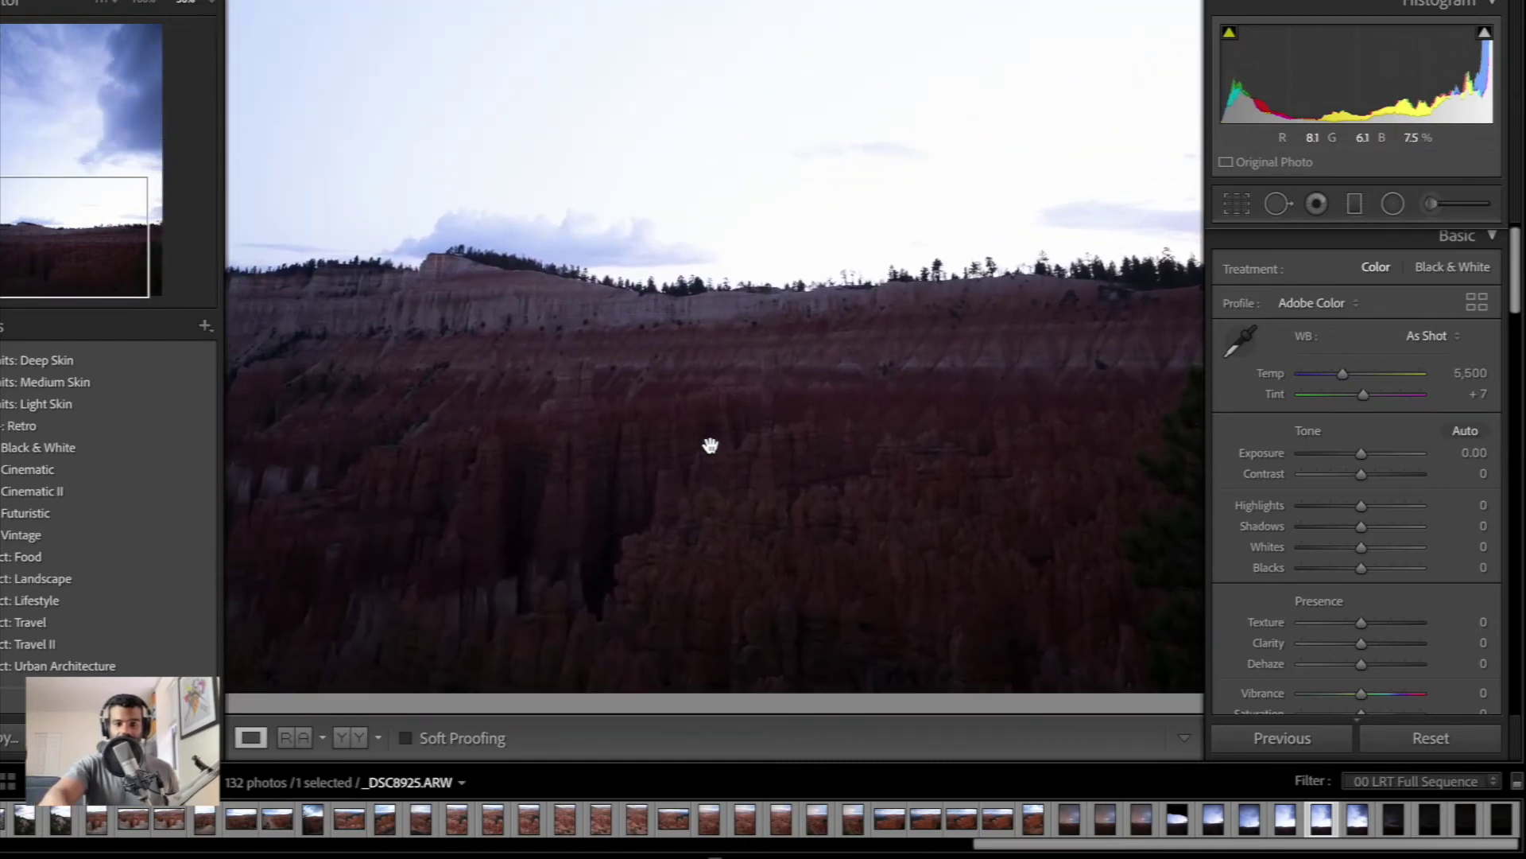
key("ctrl+minus")
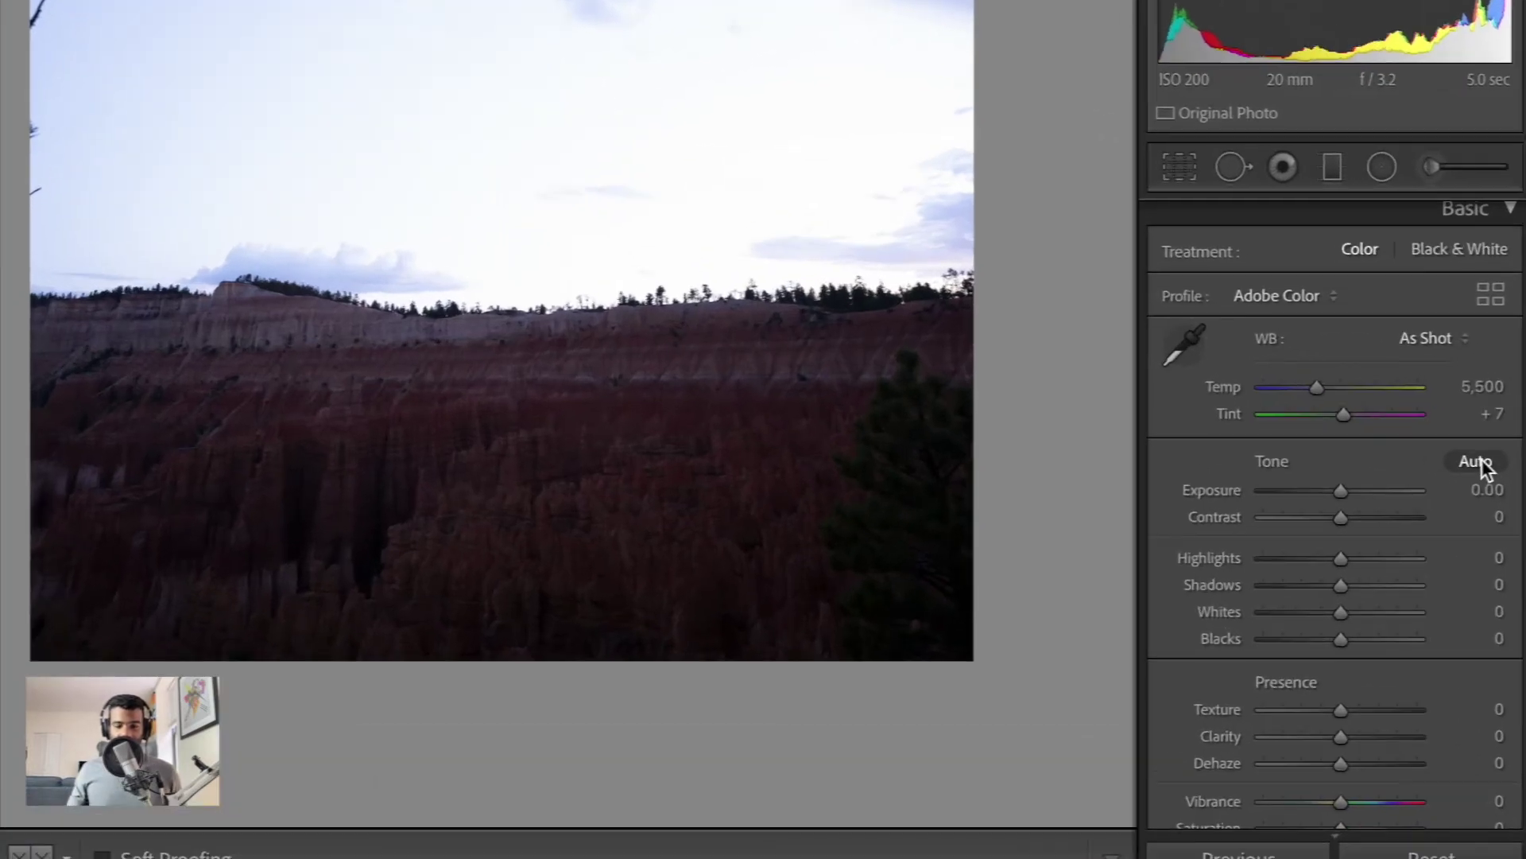
Apply automatic tone to the canyon photo, with Shadows at +30, Whites at +11 and Exposure at +0.15.
left_click(1477, 463)
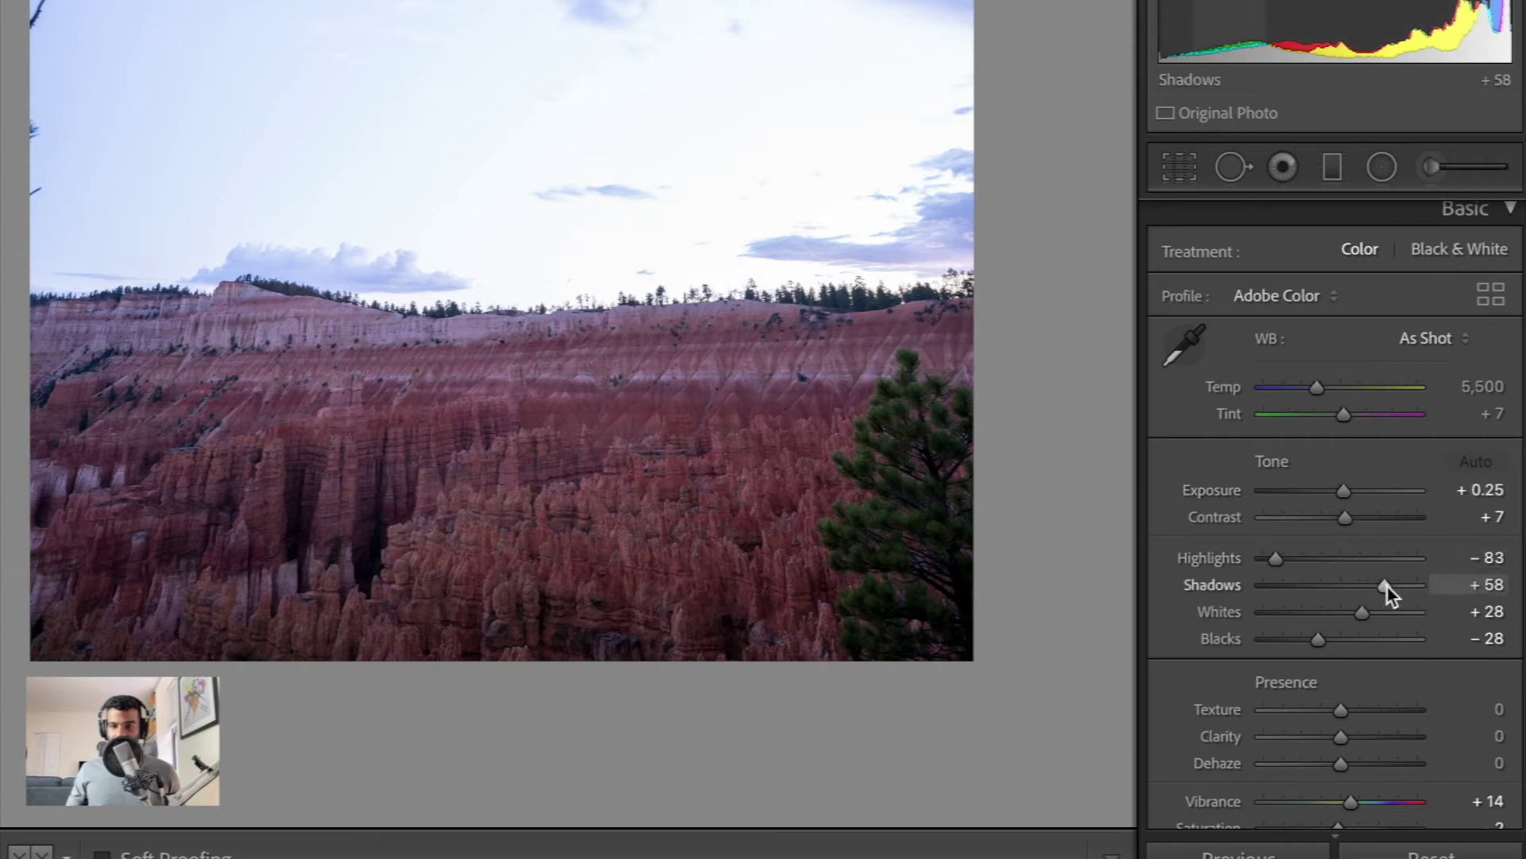
left_click_drag(1387, 589, 1364, 585)
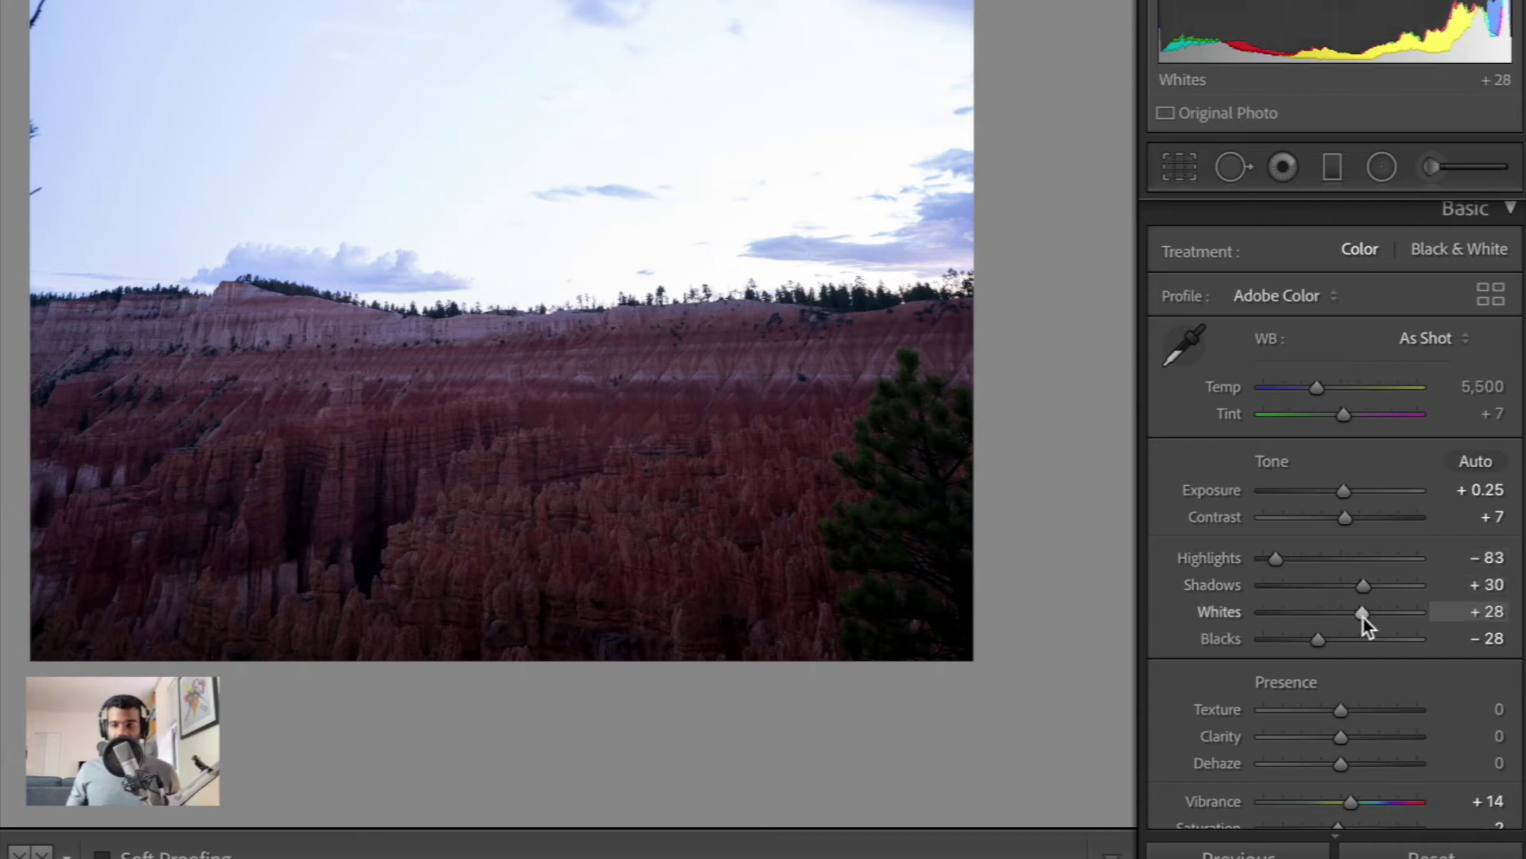
left_click_drag(1362, 615, 1348, 614)
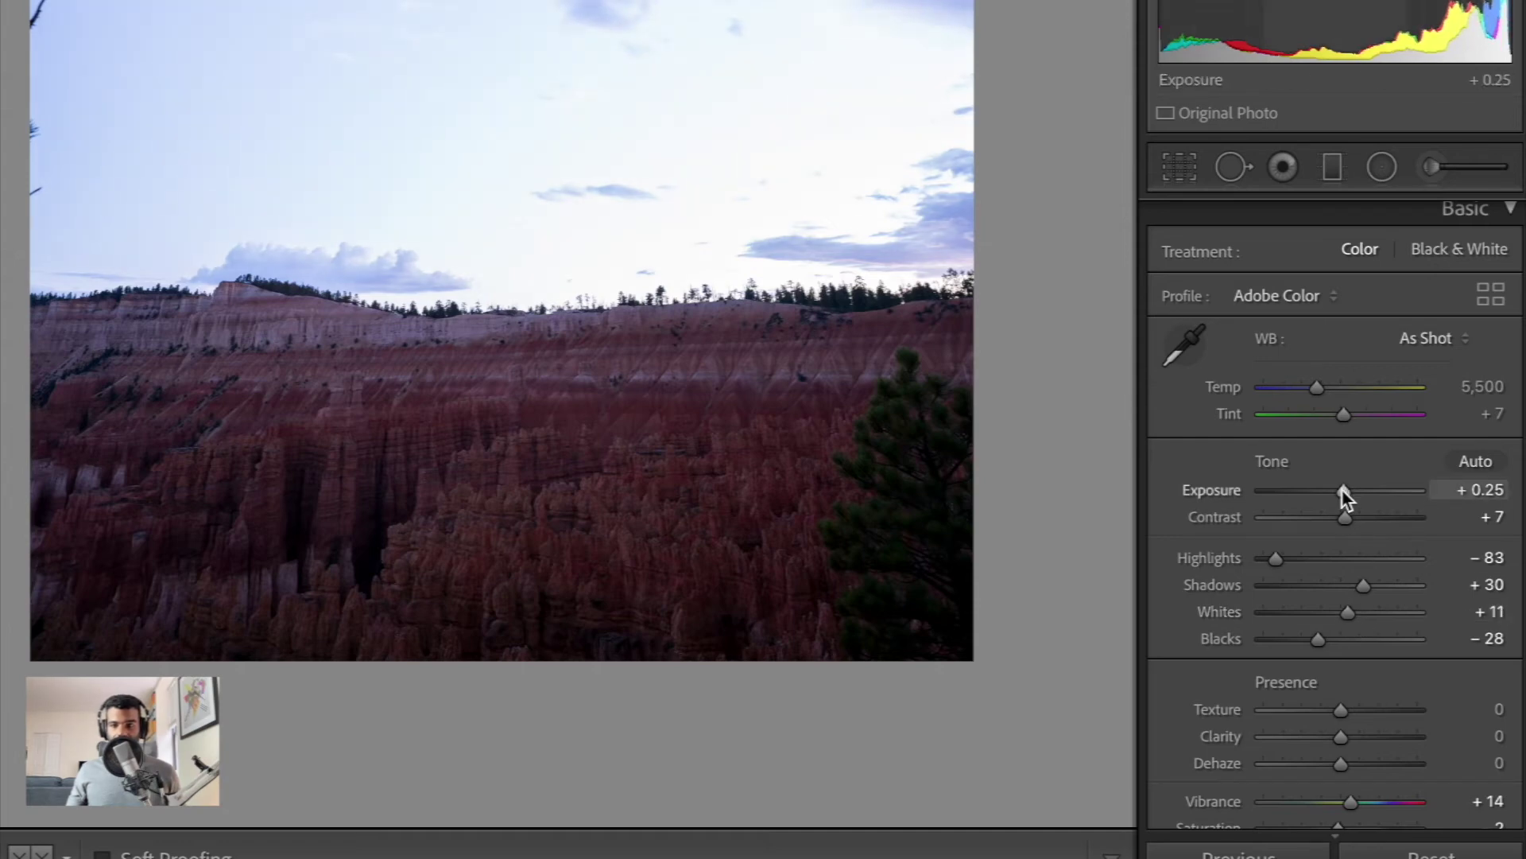
left_click_drag(1342, 489, 1342, 493)
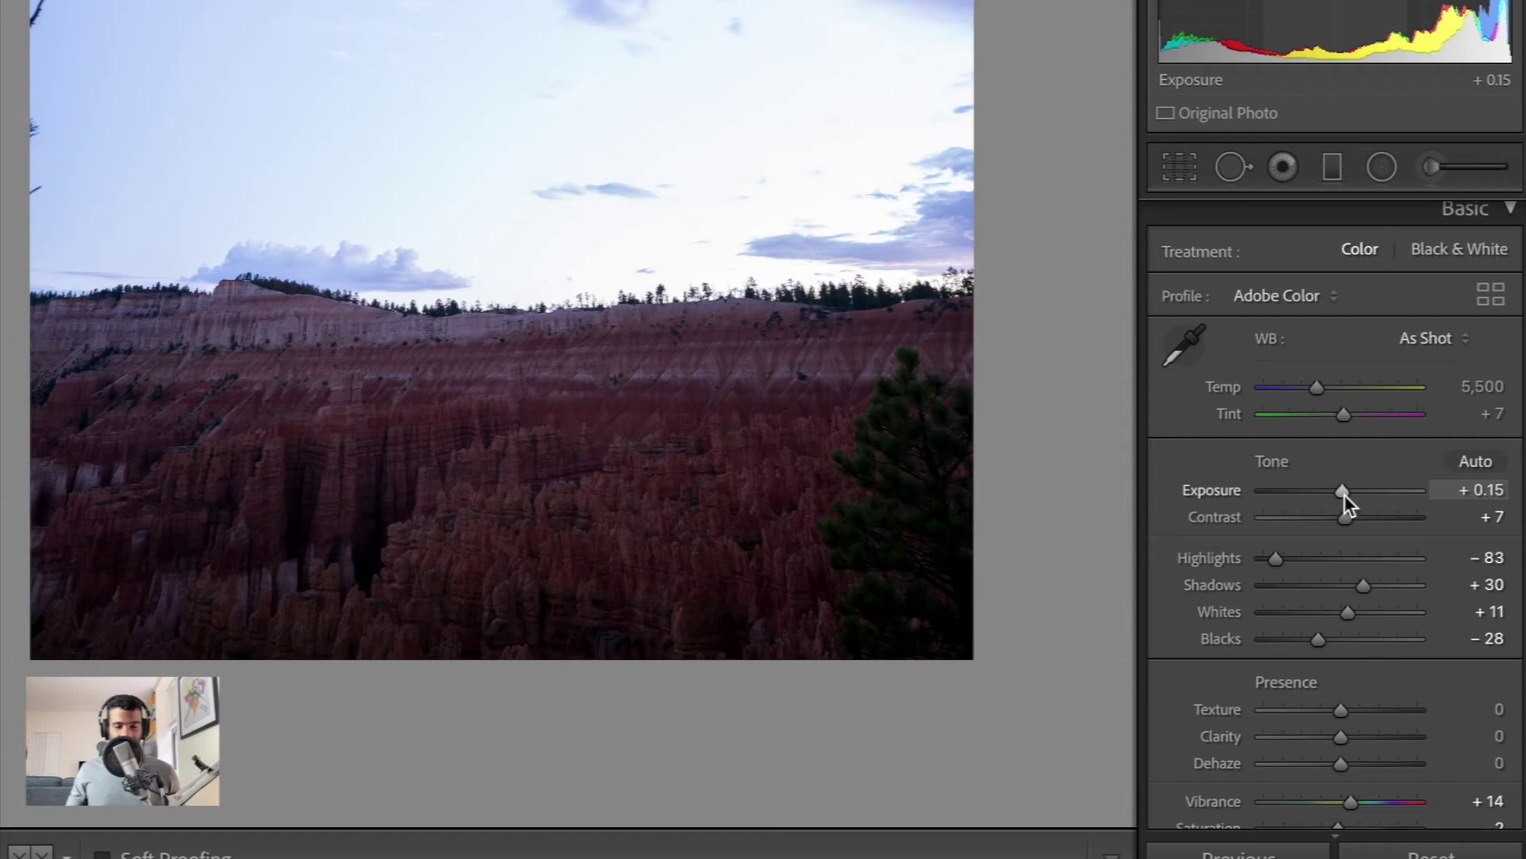
Turn on chromatic aberration removal and lens profile corrections for the canyon photo.
scroll(1342, 598, "down", 3)
scroll(1342, 598, "down", 4)
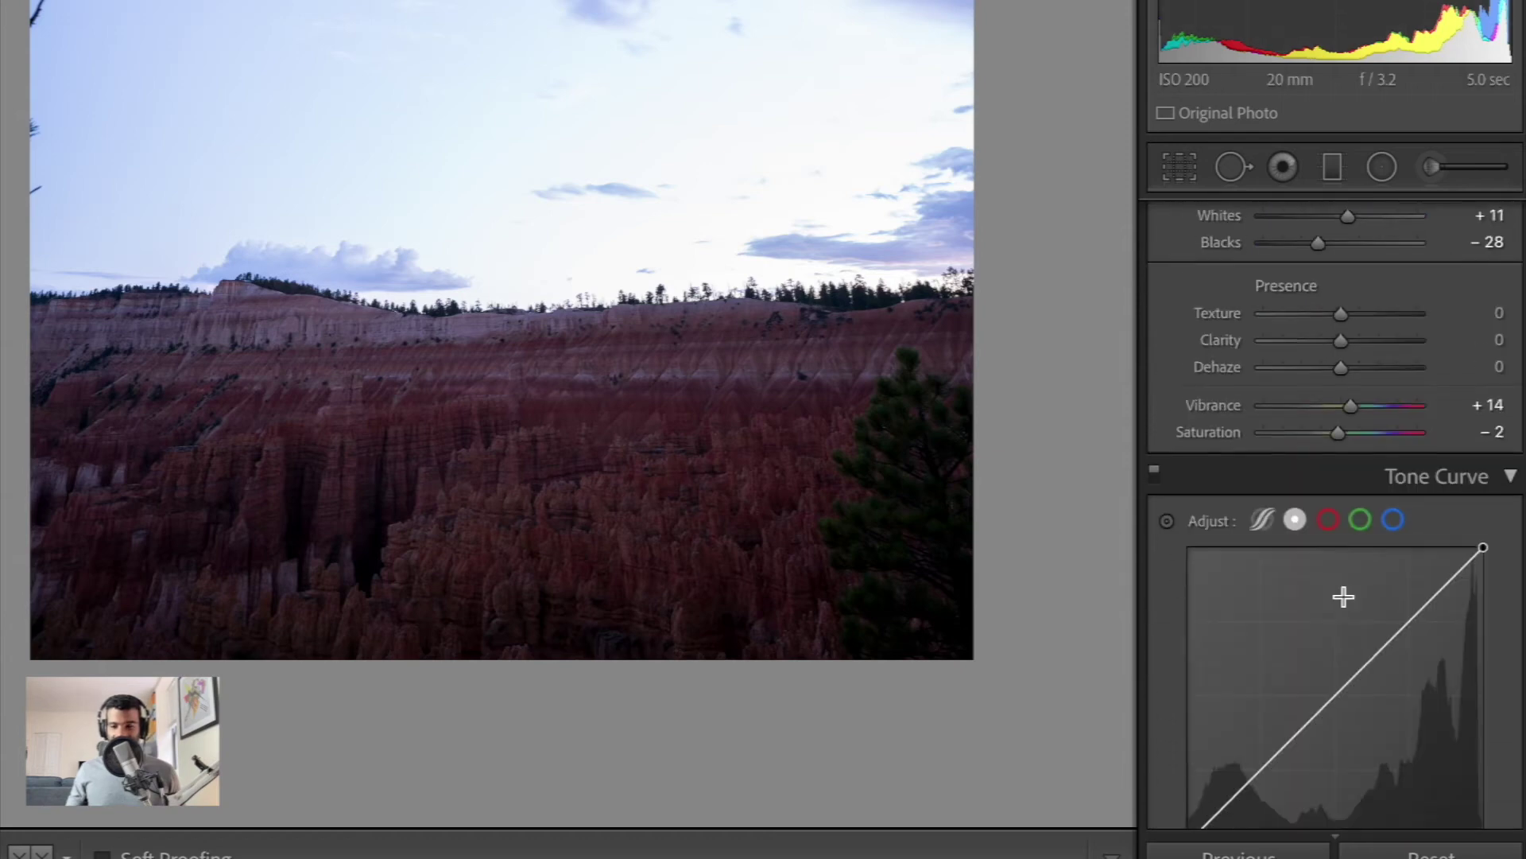
scroll(1344, 596, "down", 9)
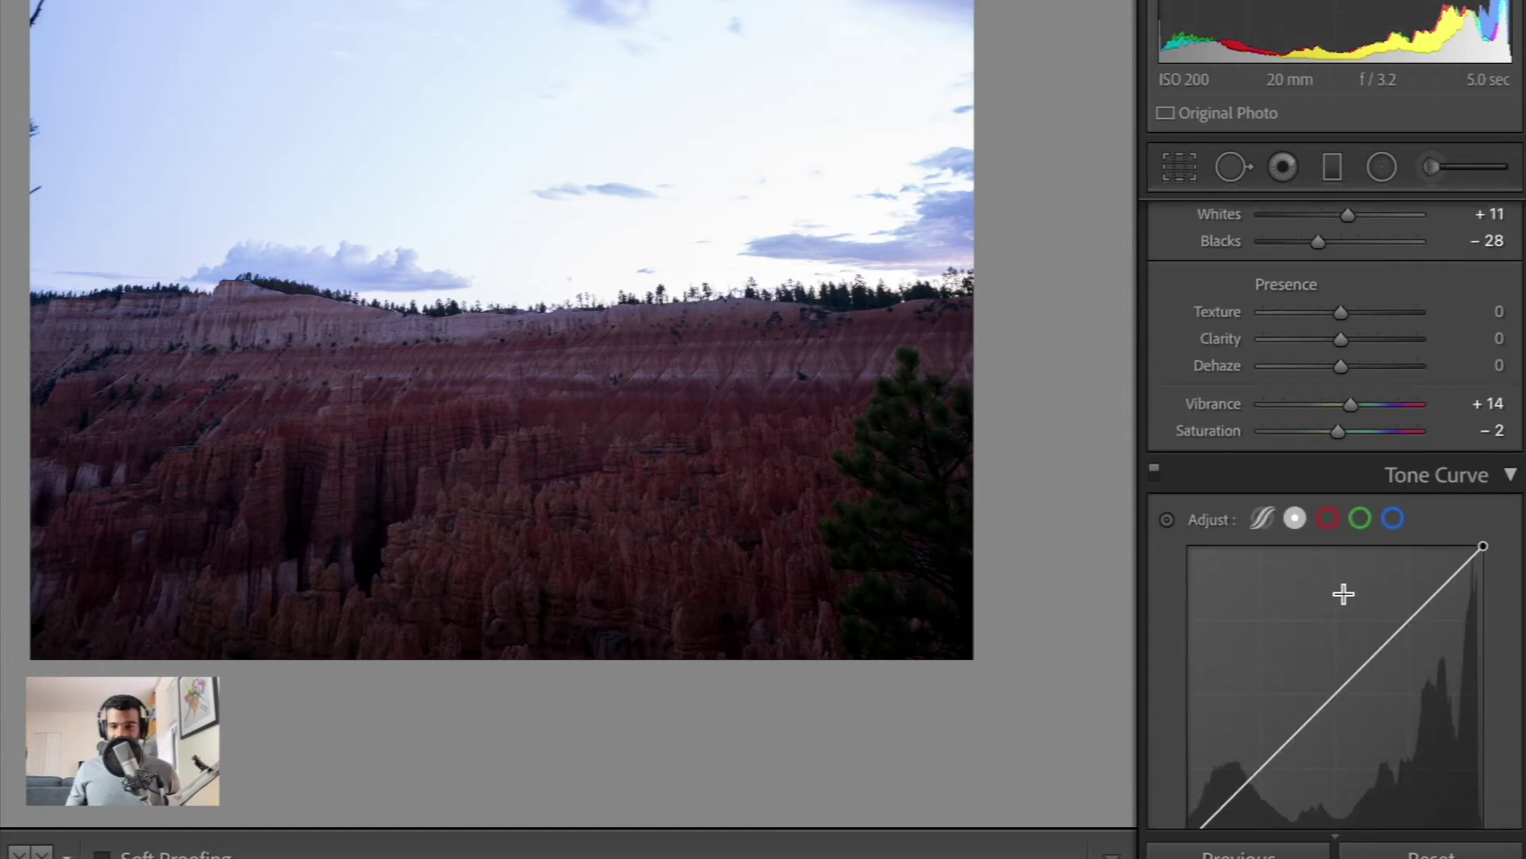
scroll(1348, 590, "down", 15)
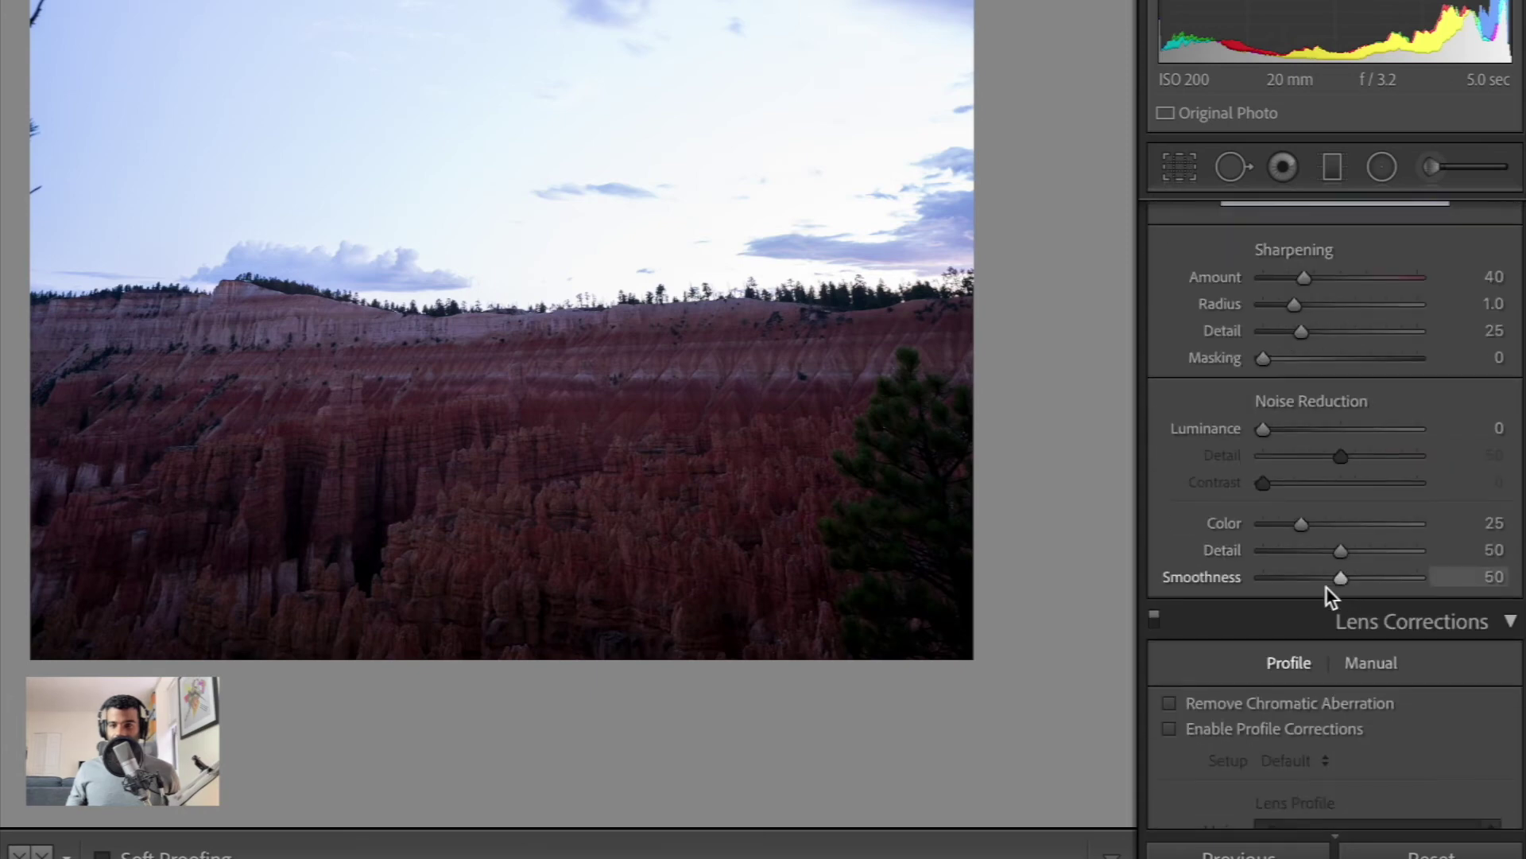
scroll(1304, 588, "down", 1)
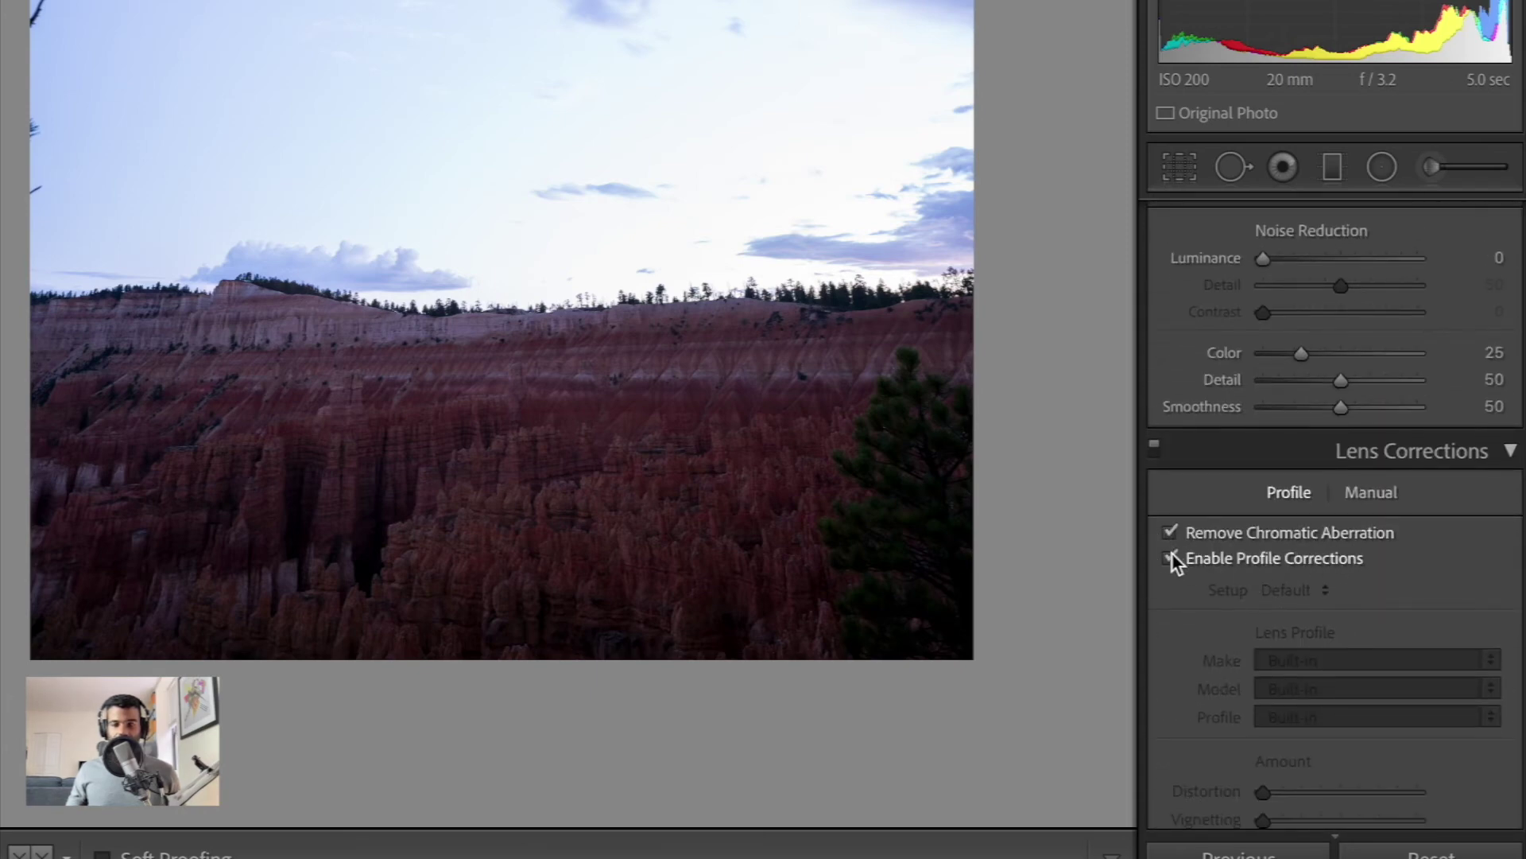
left_click(1172, 558)
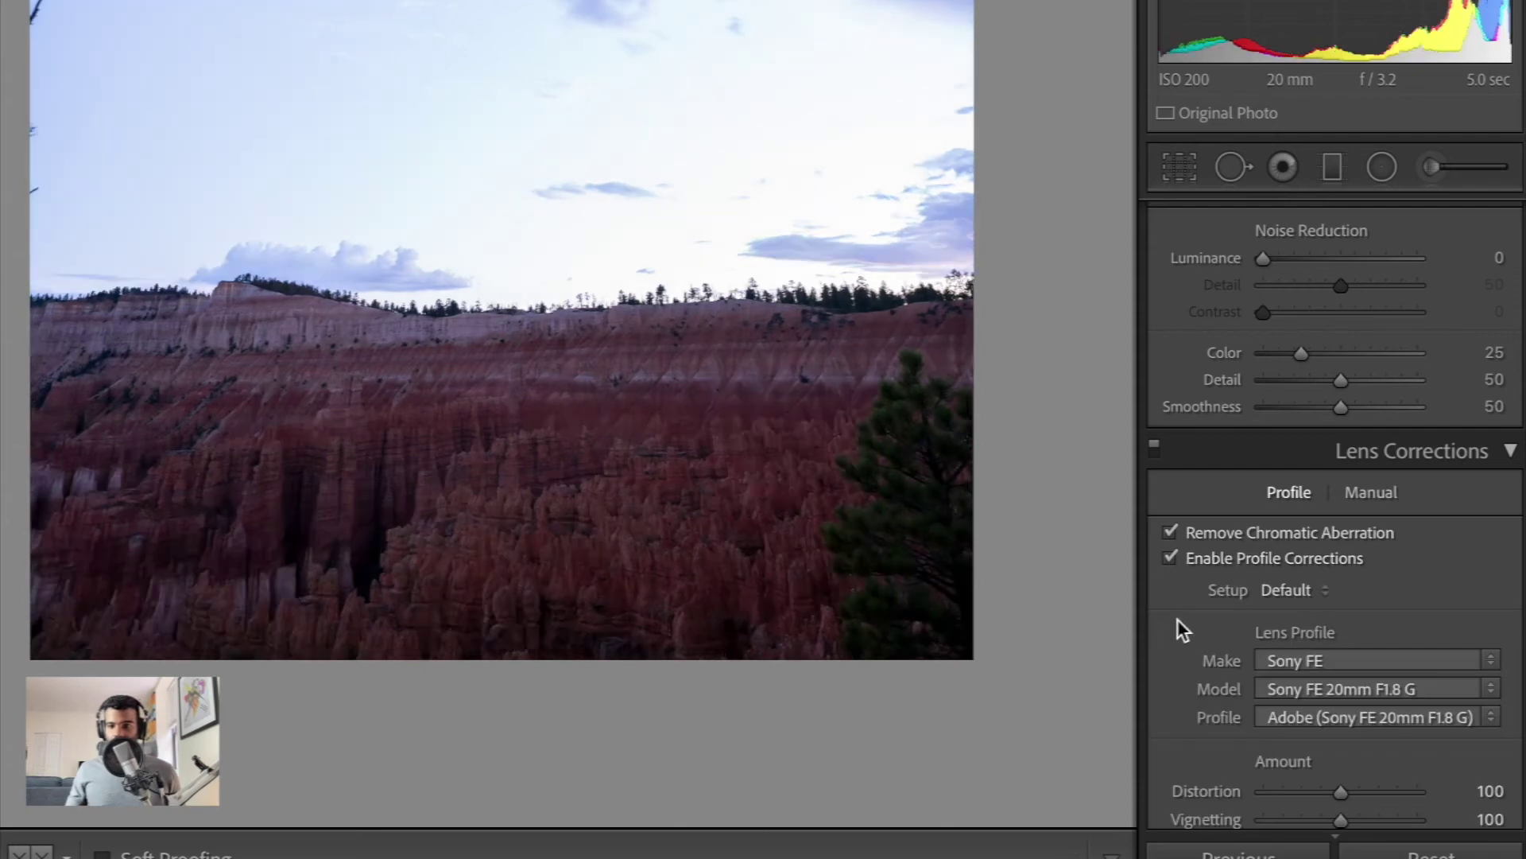
Fine-tune the canyon photo's tone to Shadows +25, Whites +8 and Exposure 0.00.
scroll(1287, 560, "up", 3)
scroll(1286, 555, "up", 15)
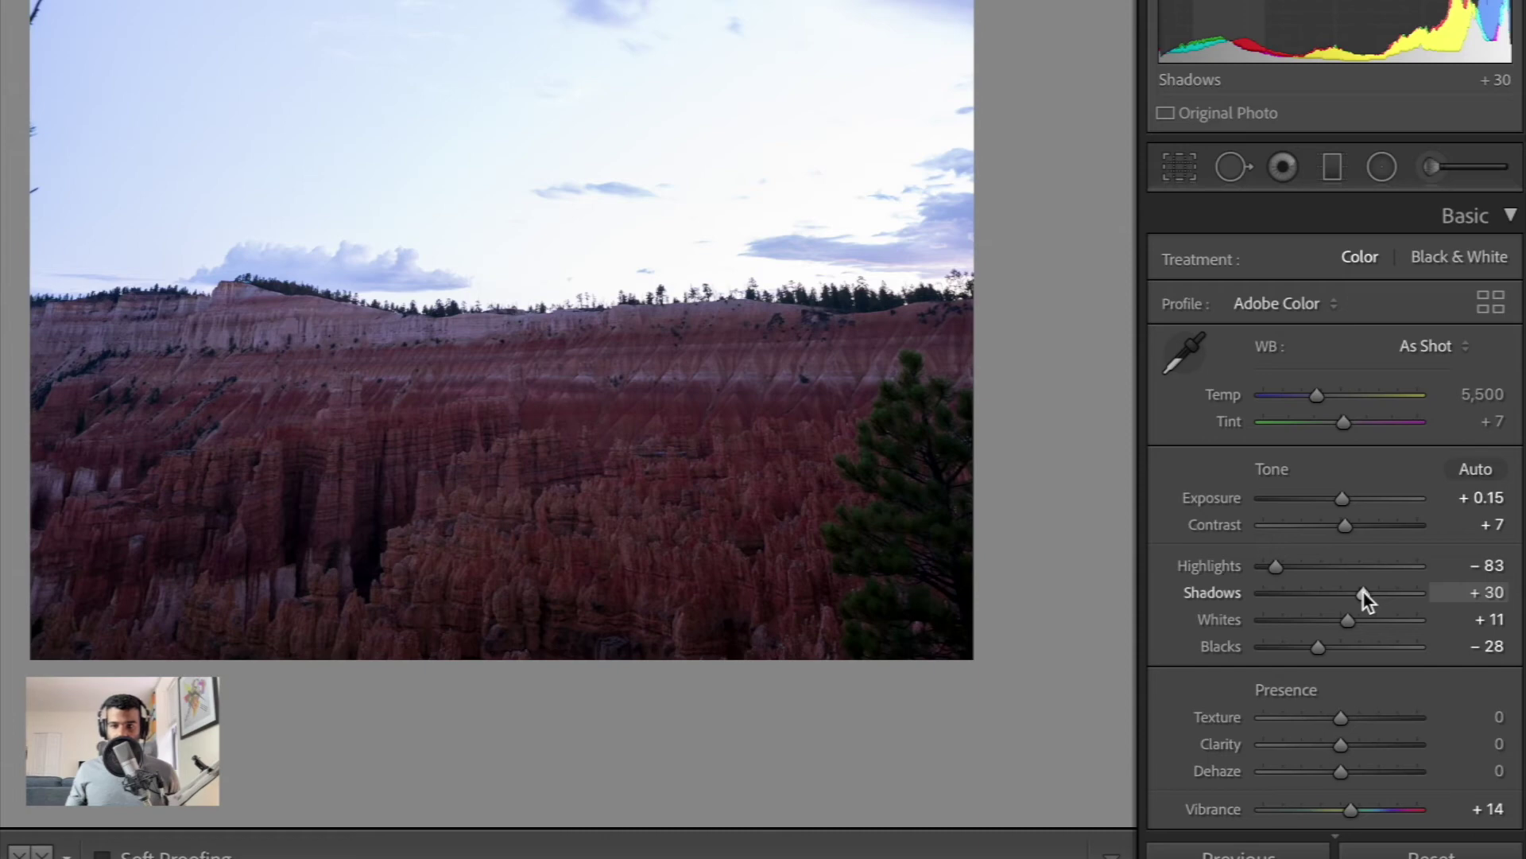
left_click_drag(1363, 589, 1357, 593)
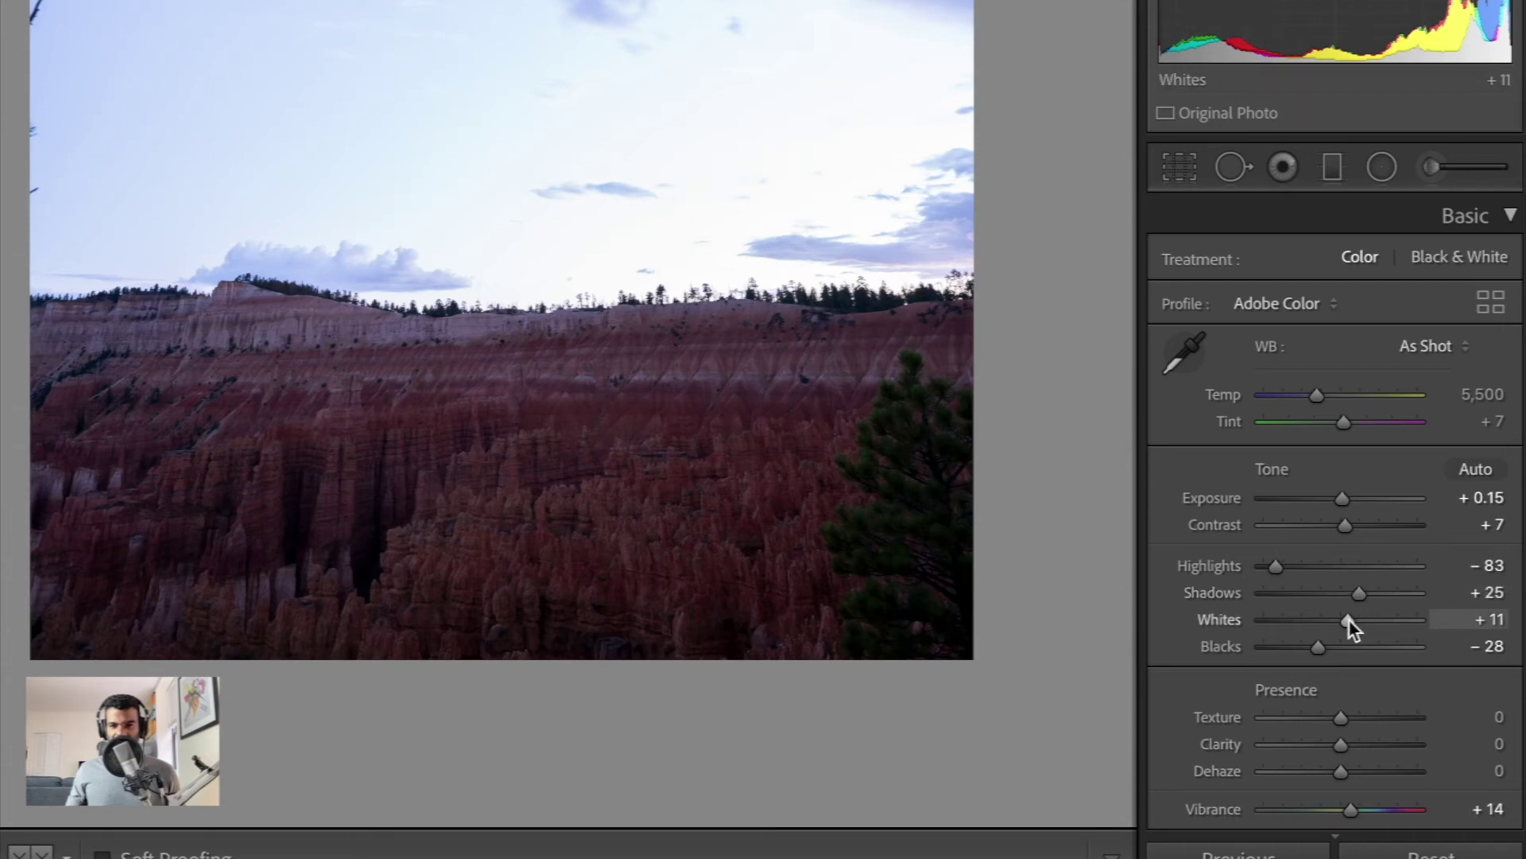
left_click_drag(1349, 622, 1347, 621)
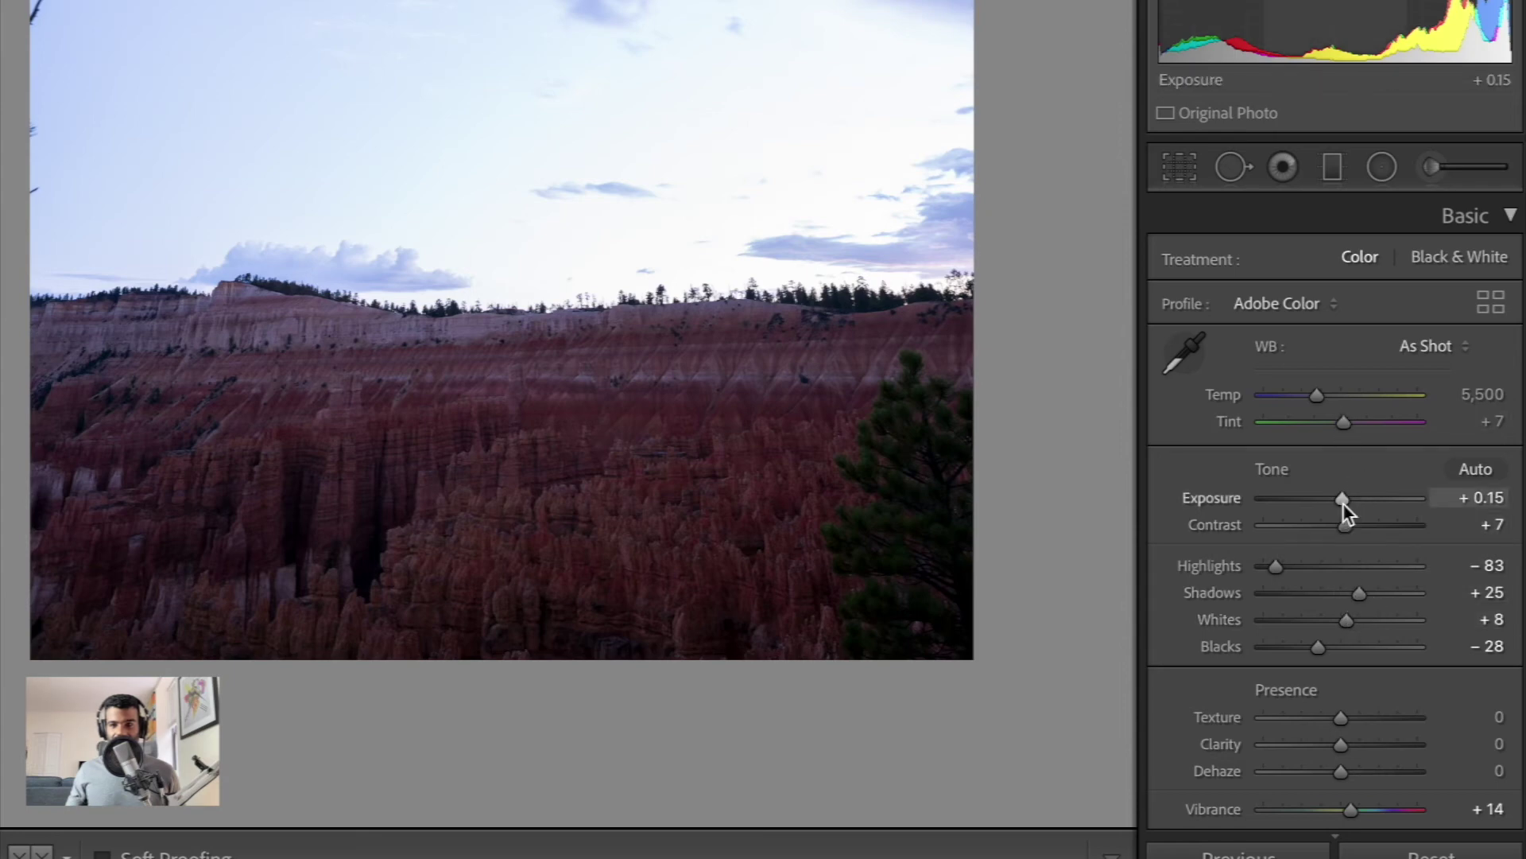
left_click_drag(1343, 502, 1342, 504)
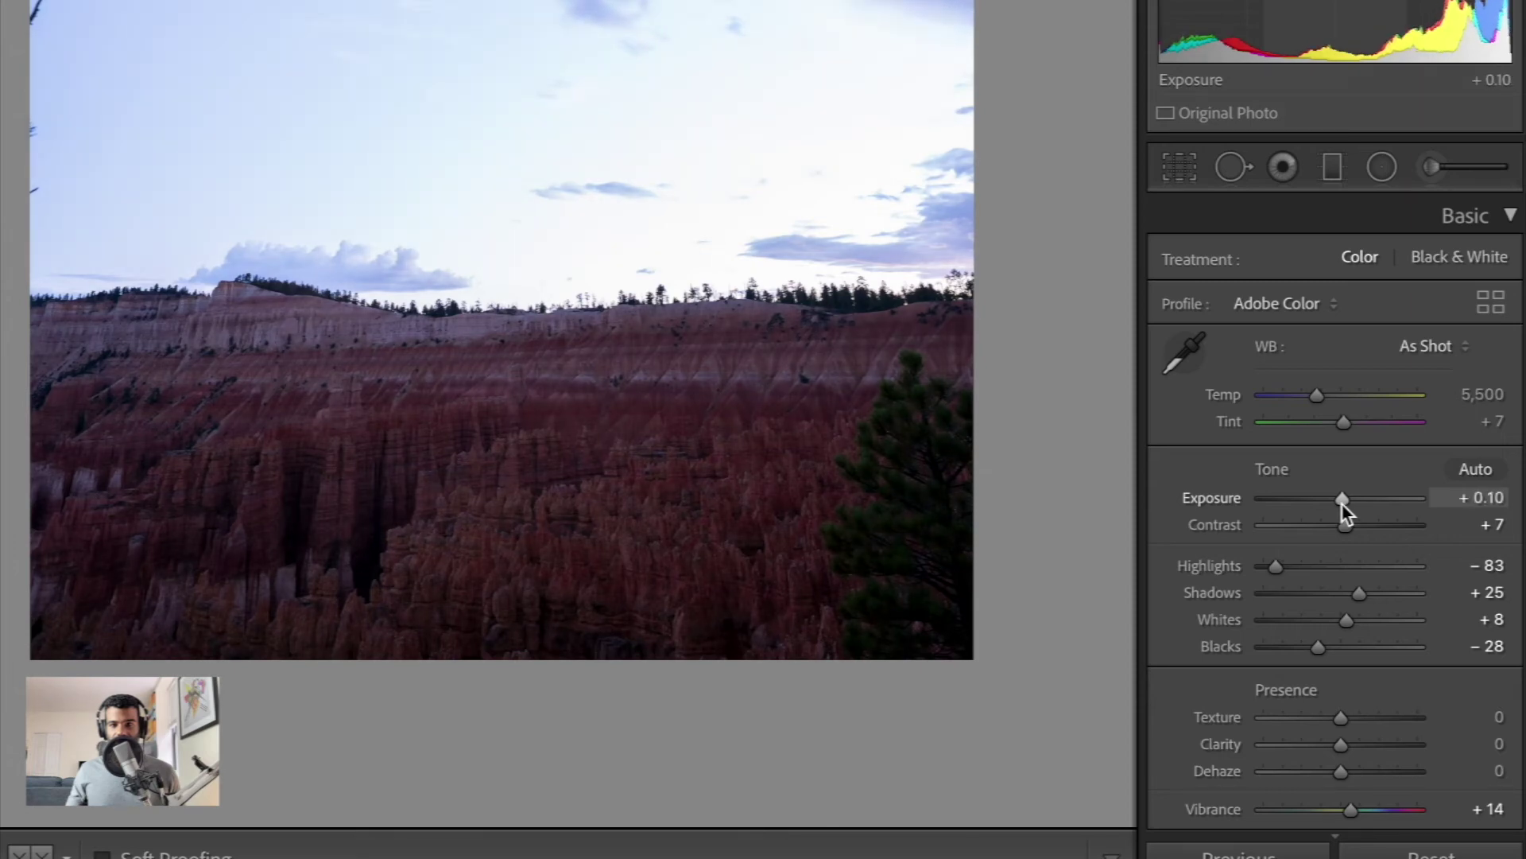
left_click_drag(1342, 504, 1340, 504)
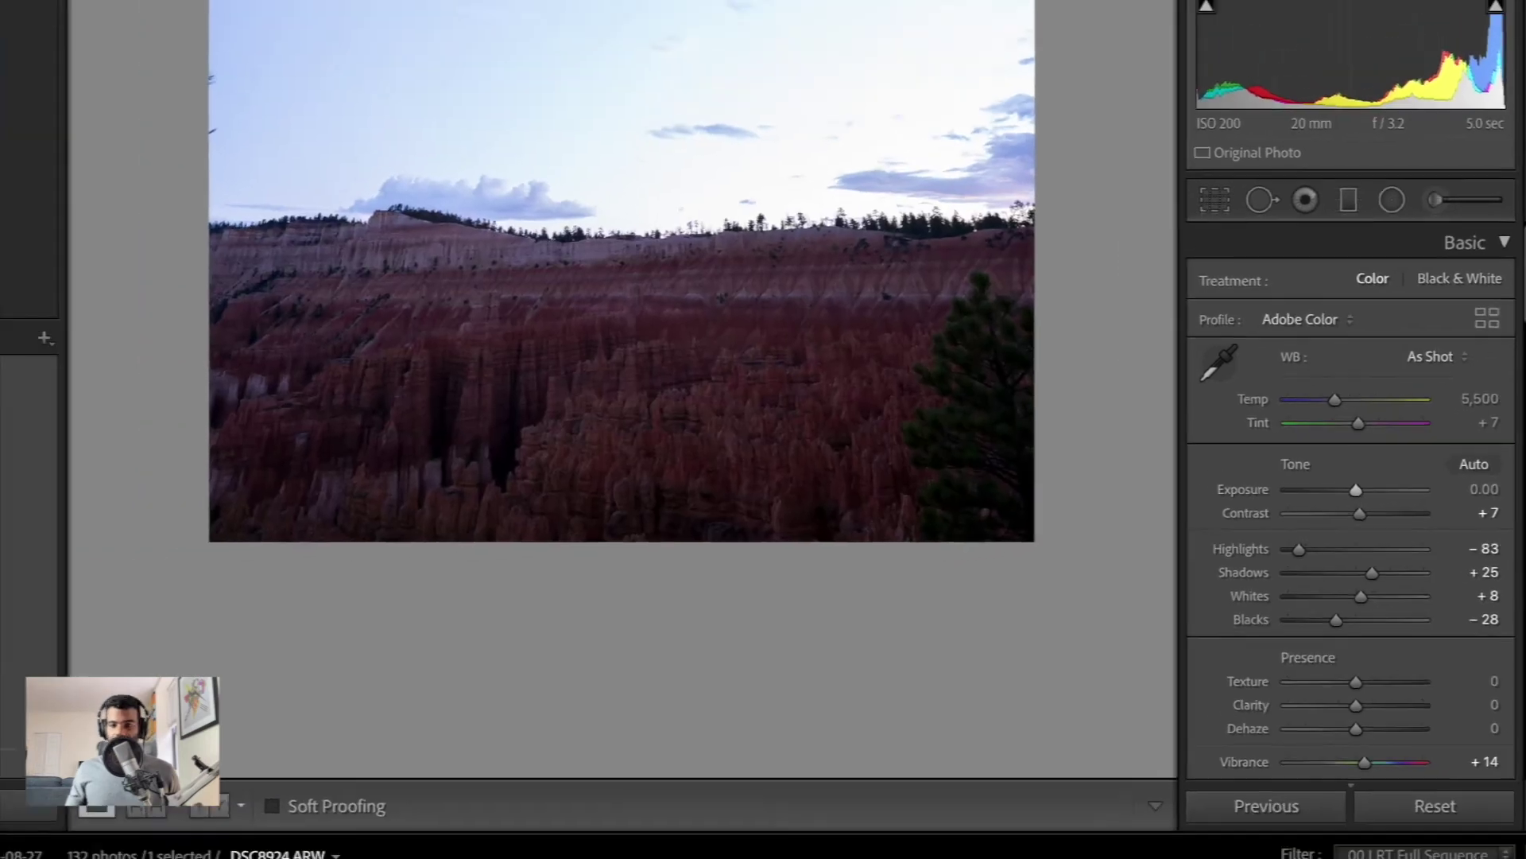
Review the options for editing _DSC8925 in Photoshop and for exporting it, without choosing one.
key("Right")
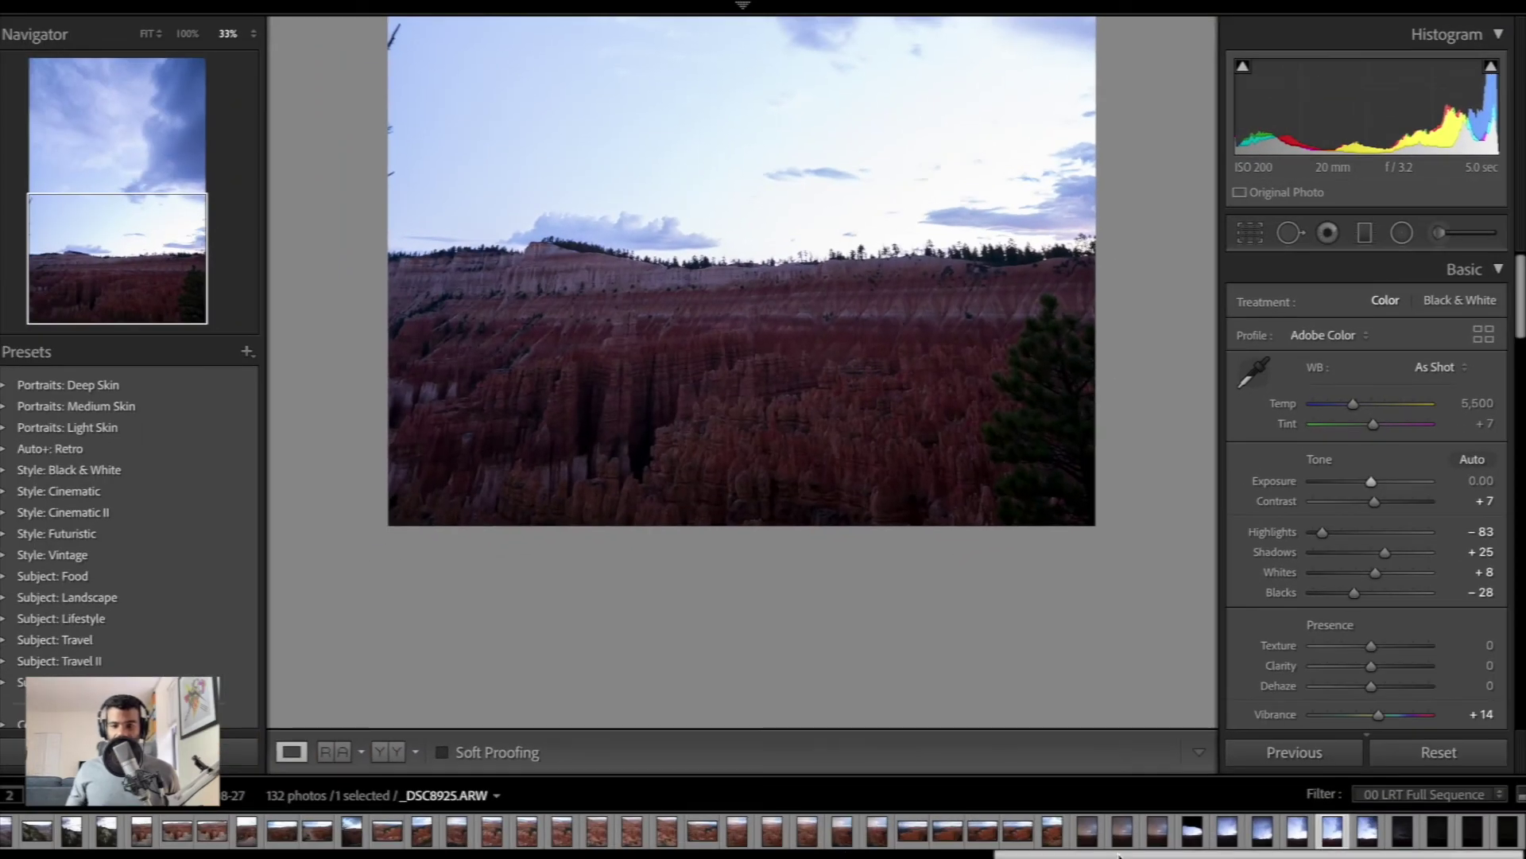
right_click(1333, 832)
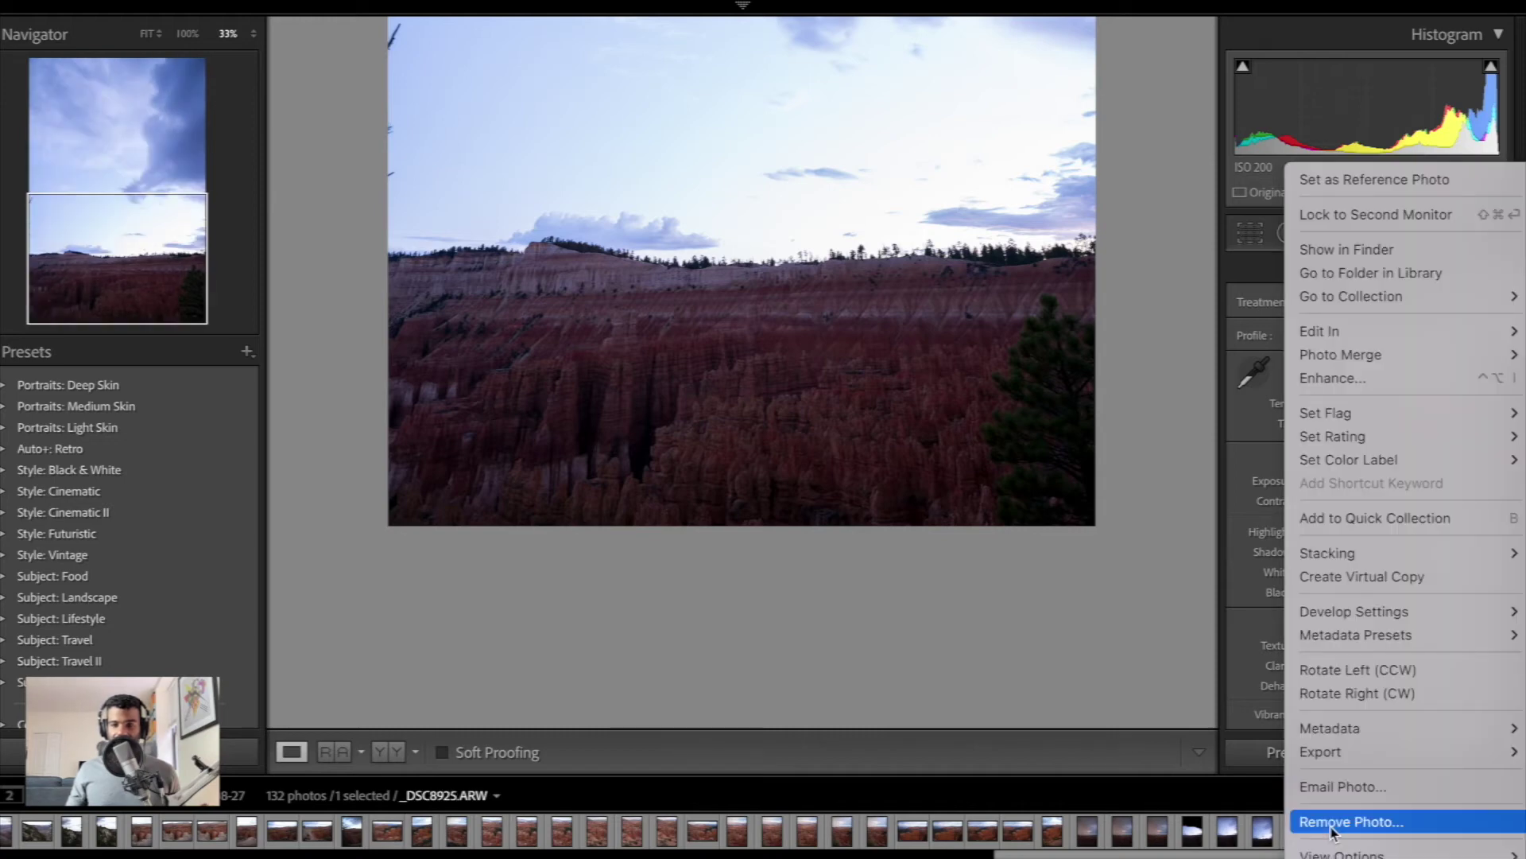
mouse_move(1367, 337)
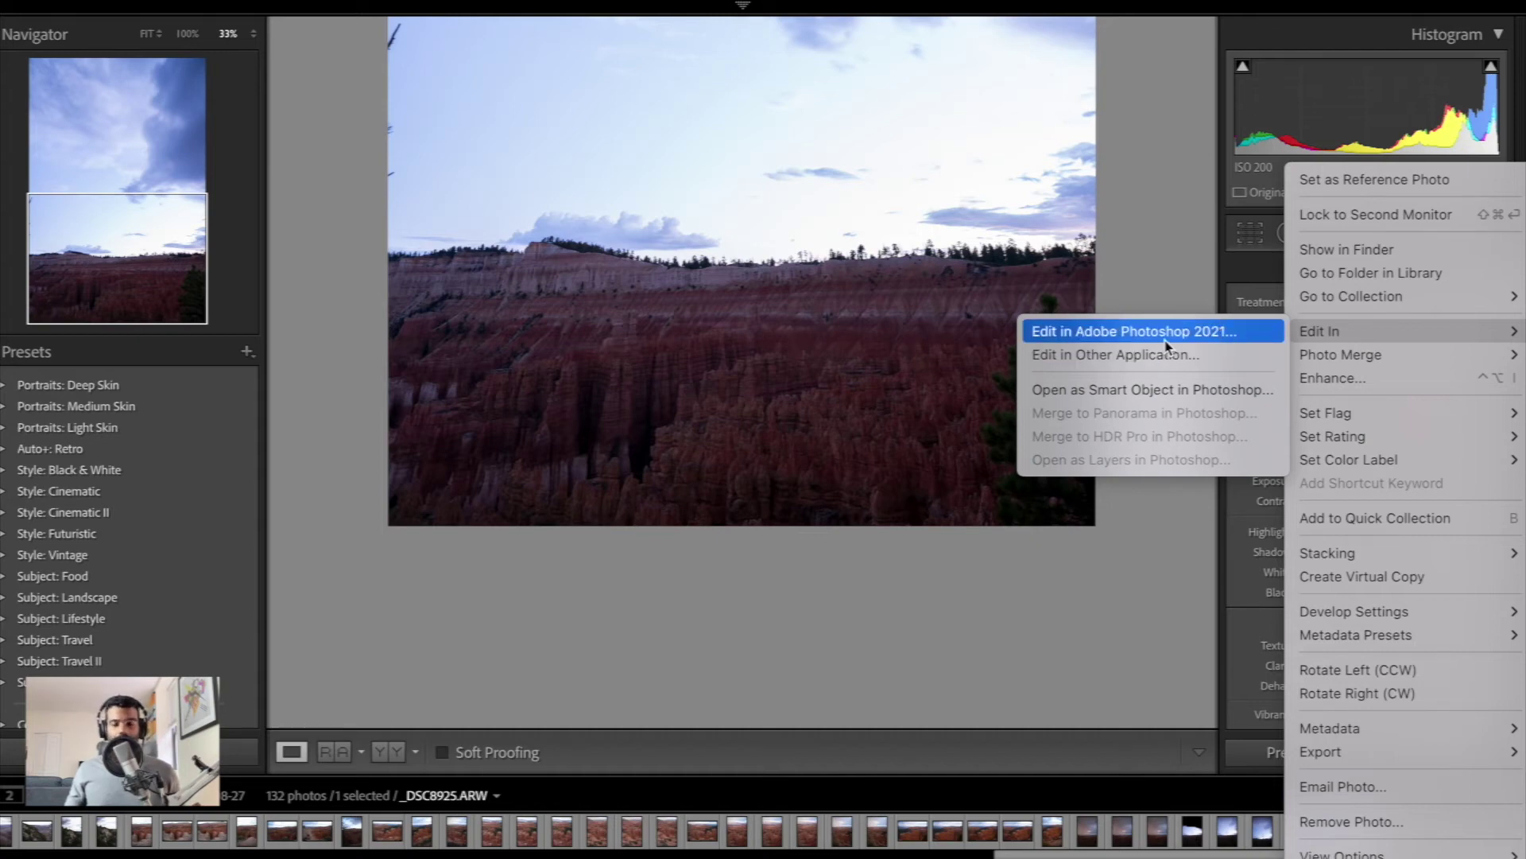
mouse_move(1374, 755)
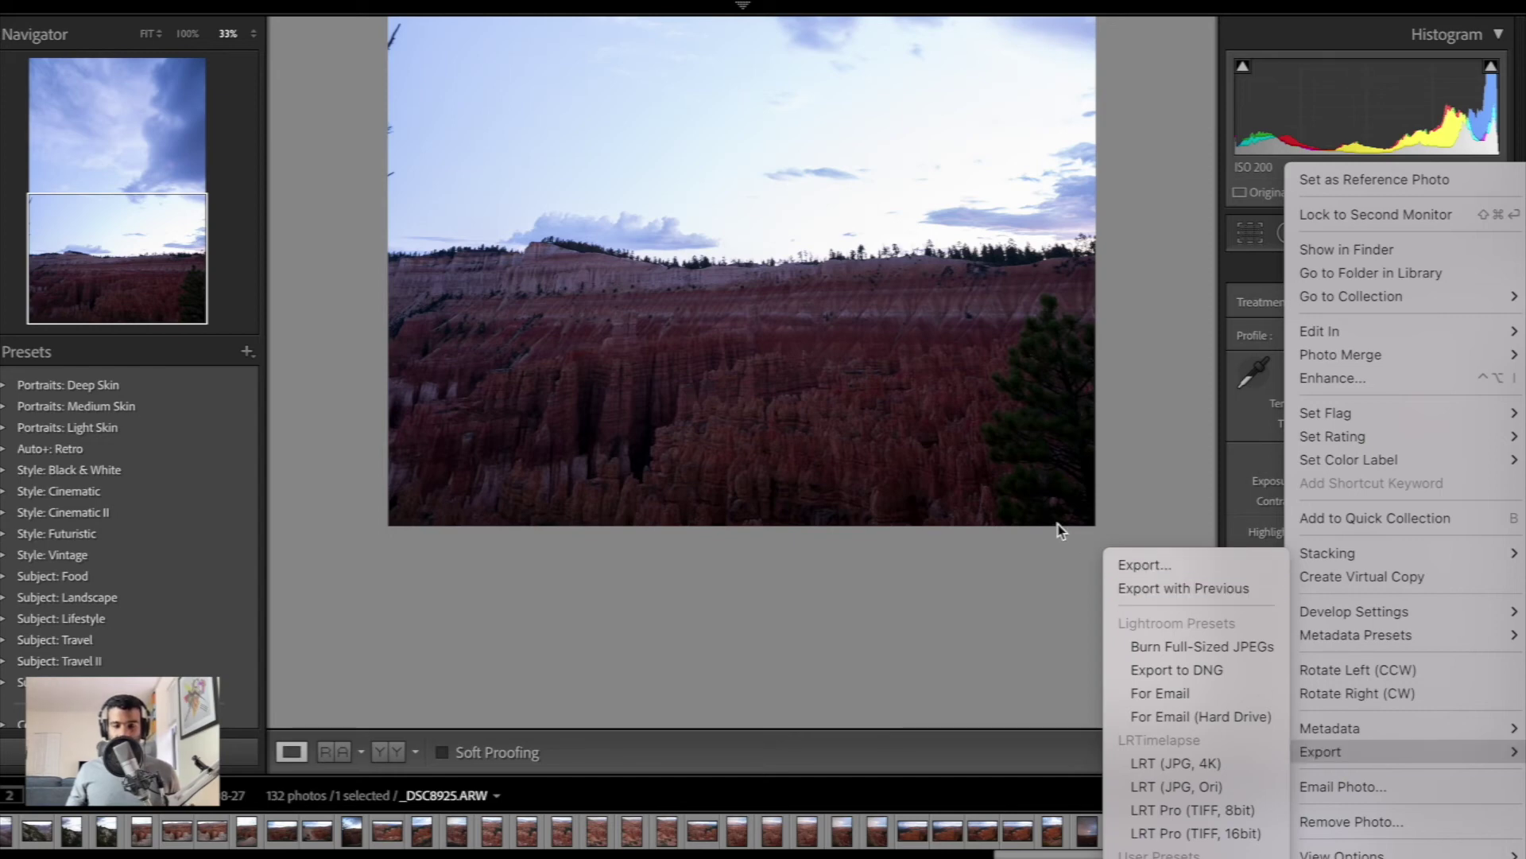
left_click(1031, 598)
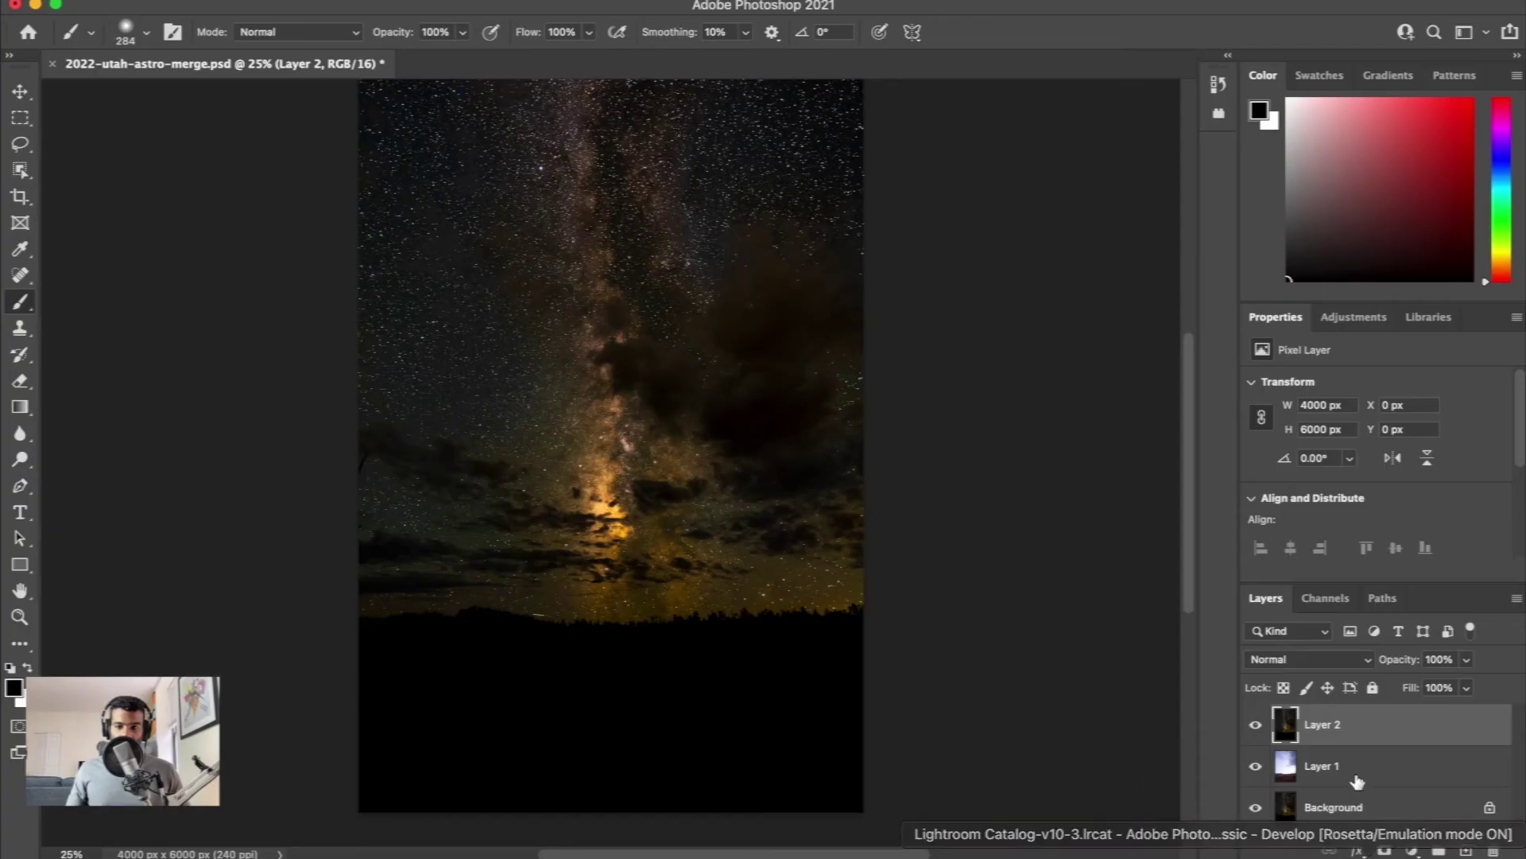
In Photoshop's 2022-utah-astro-merge.psd, select the canyon photo's Layer 1 and hide Layer 2 above it.
scroll(1031, 609, "down", 1)
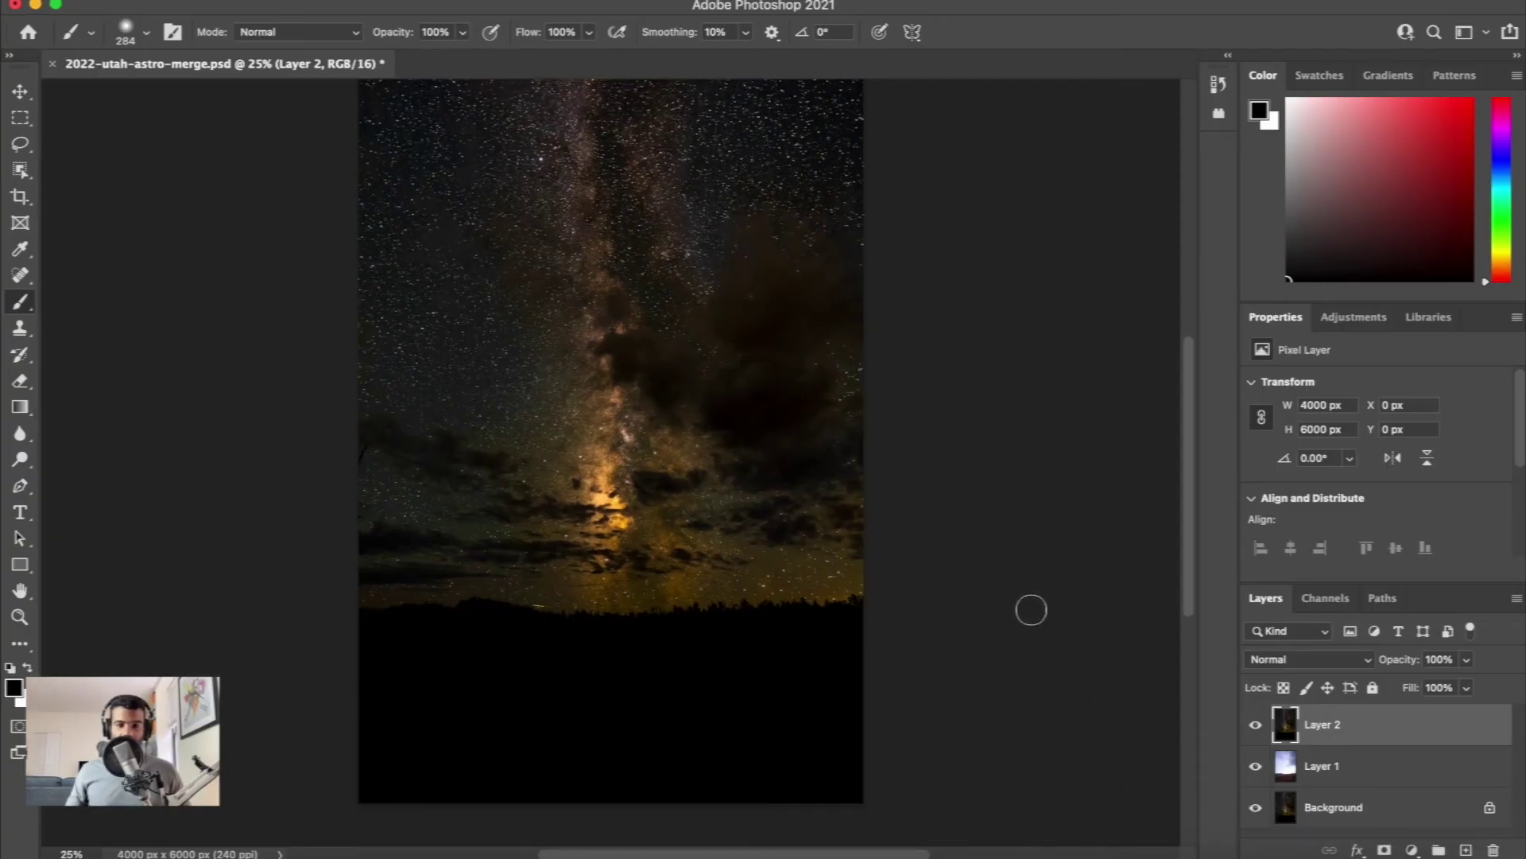
scroll(1031, 610, "up", 3)
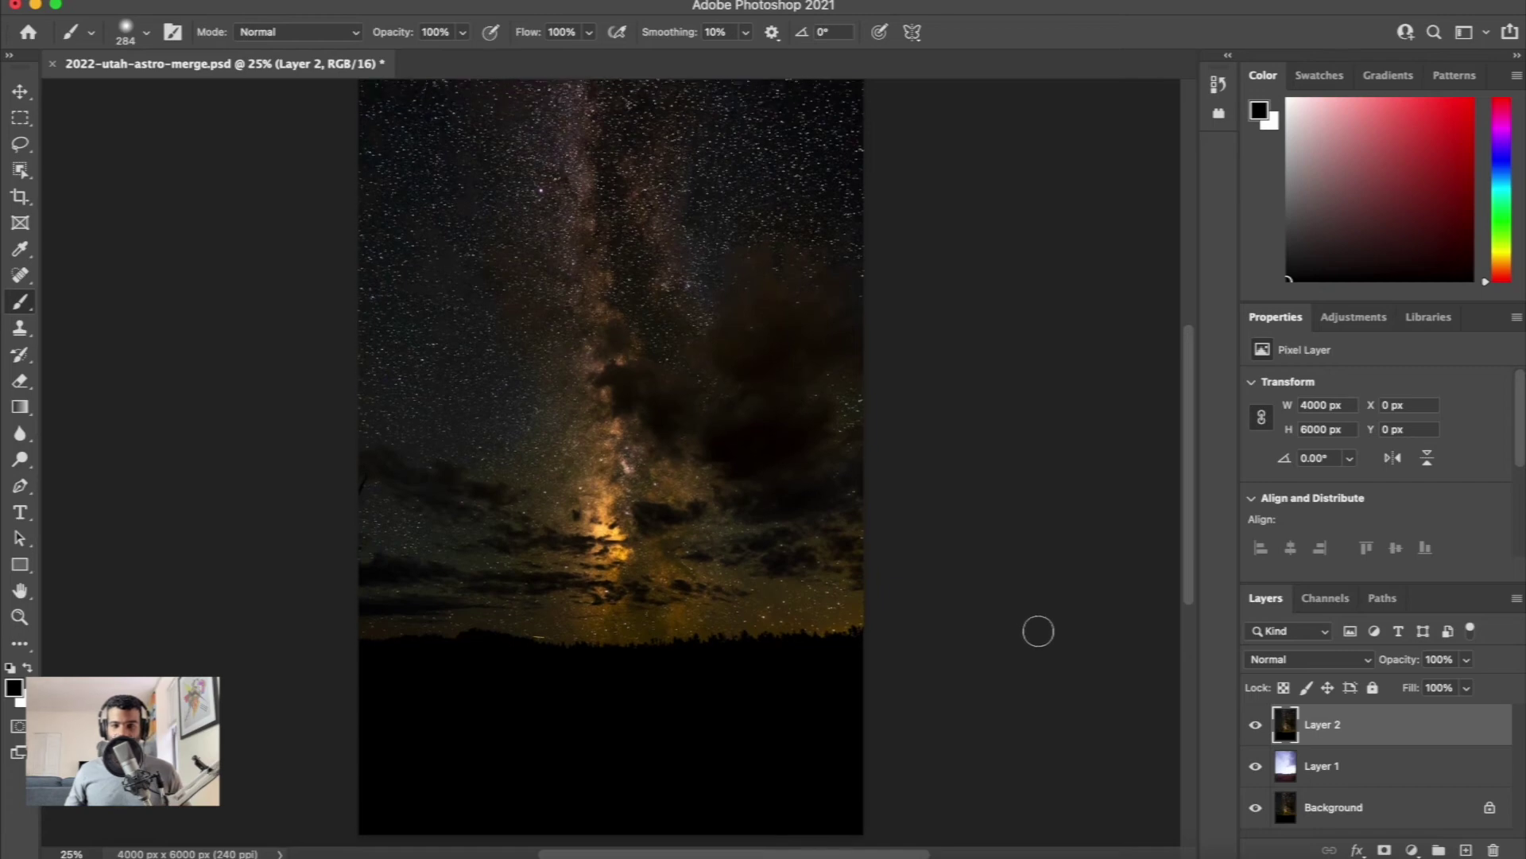
left_click(1342, 771)
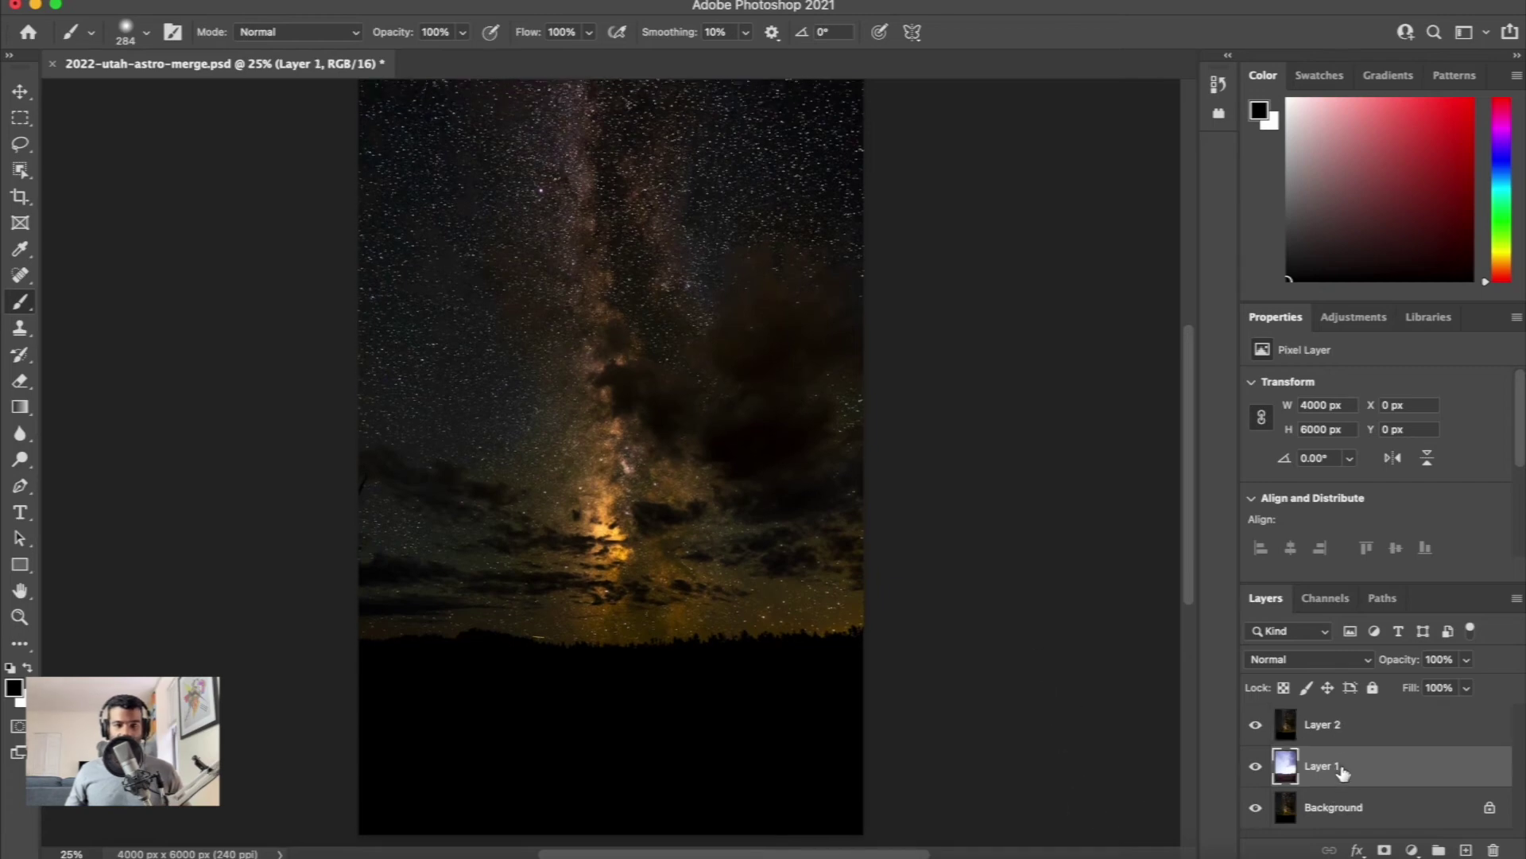
left_click(1255, 724)
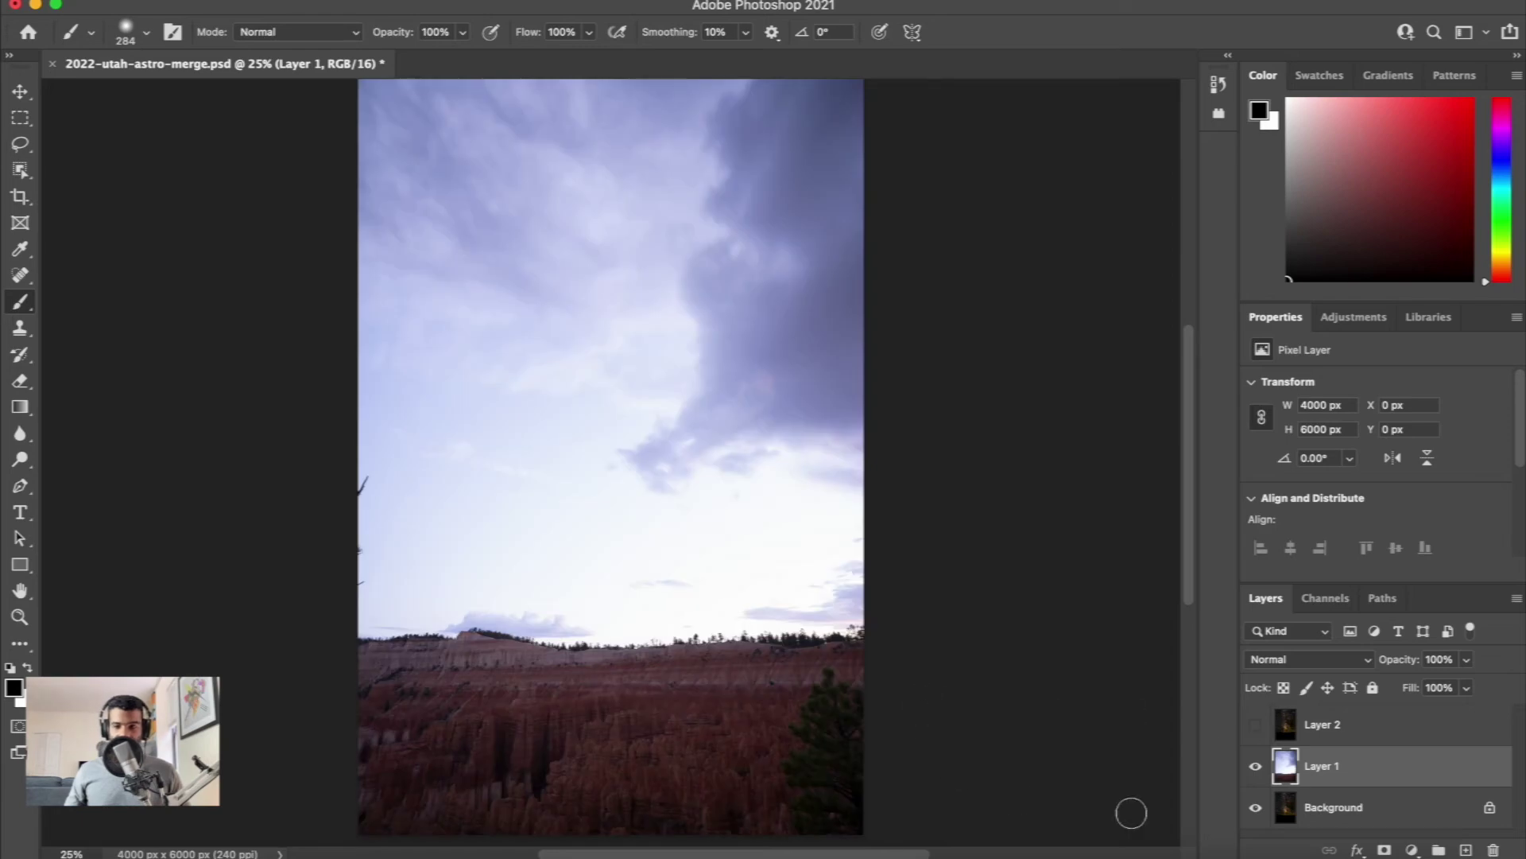
Toggle Layer 2's visibility to compare it with the canyon photo, leave it shown, and add a layer mask to it.
left_click(1257, 726)
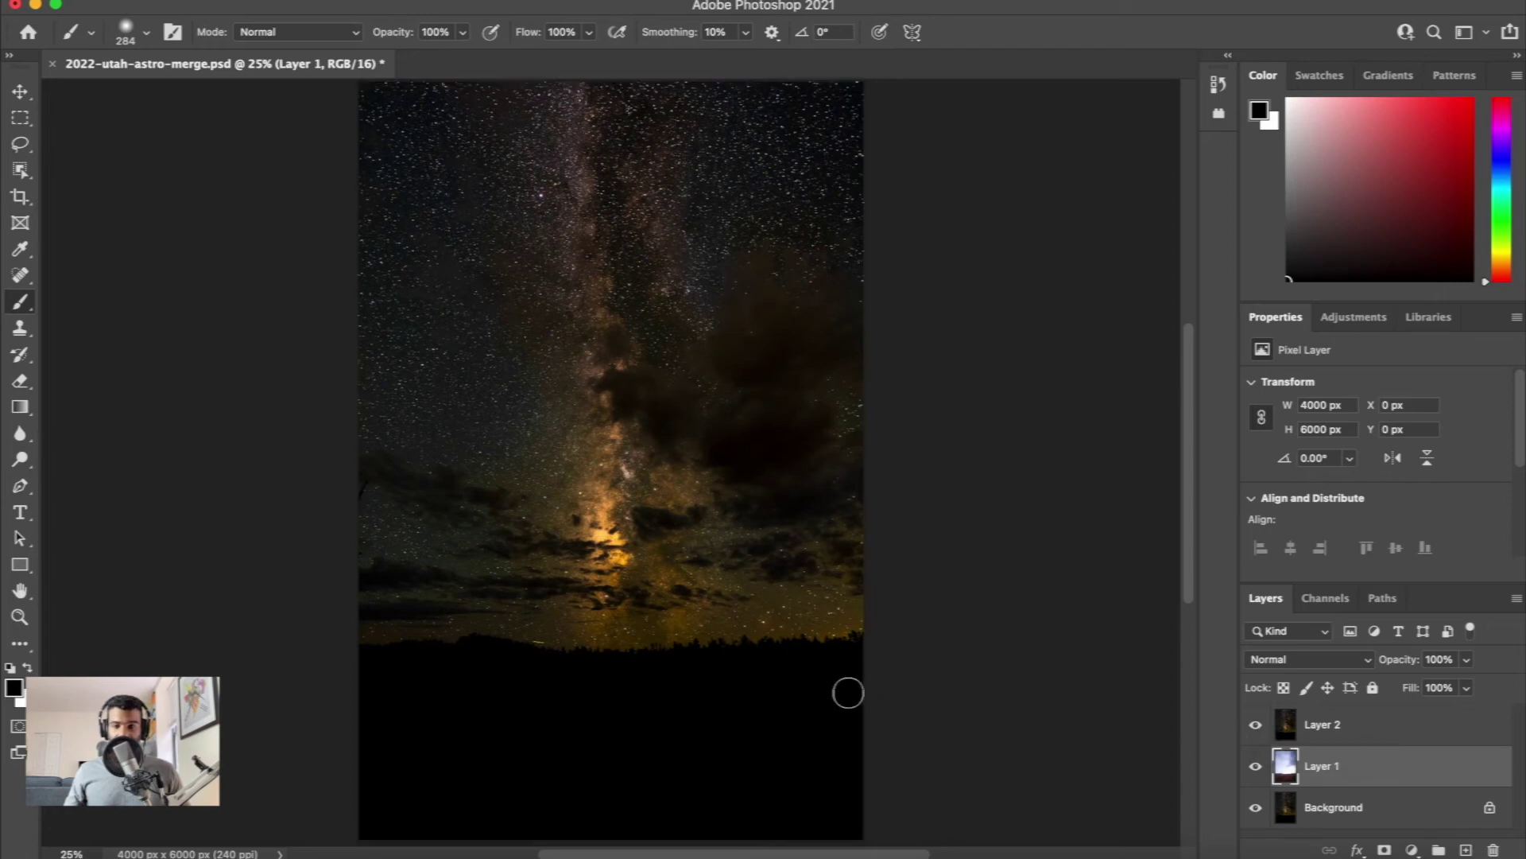
left_click(1256, 728)
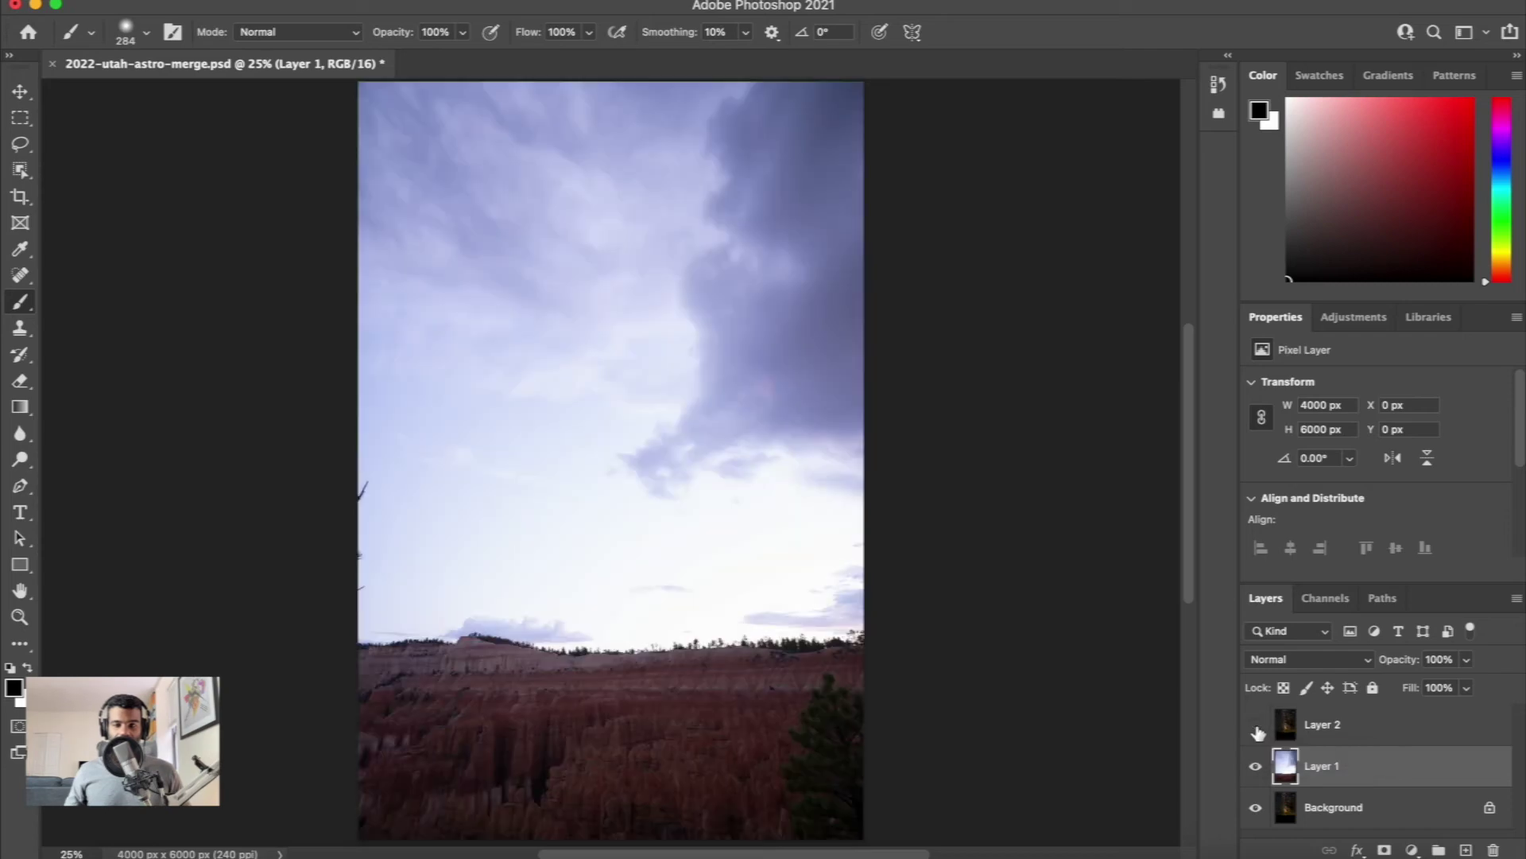
left_click(1256, 727)
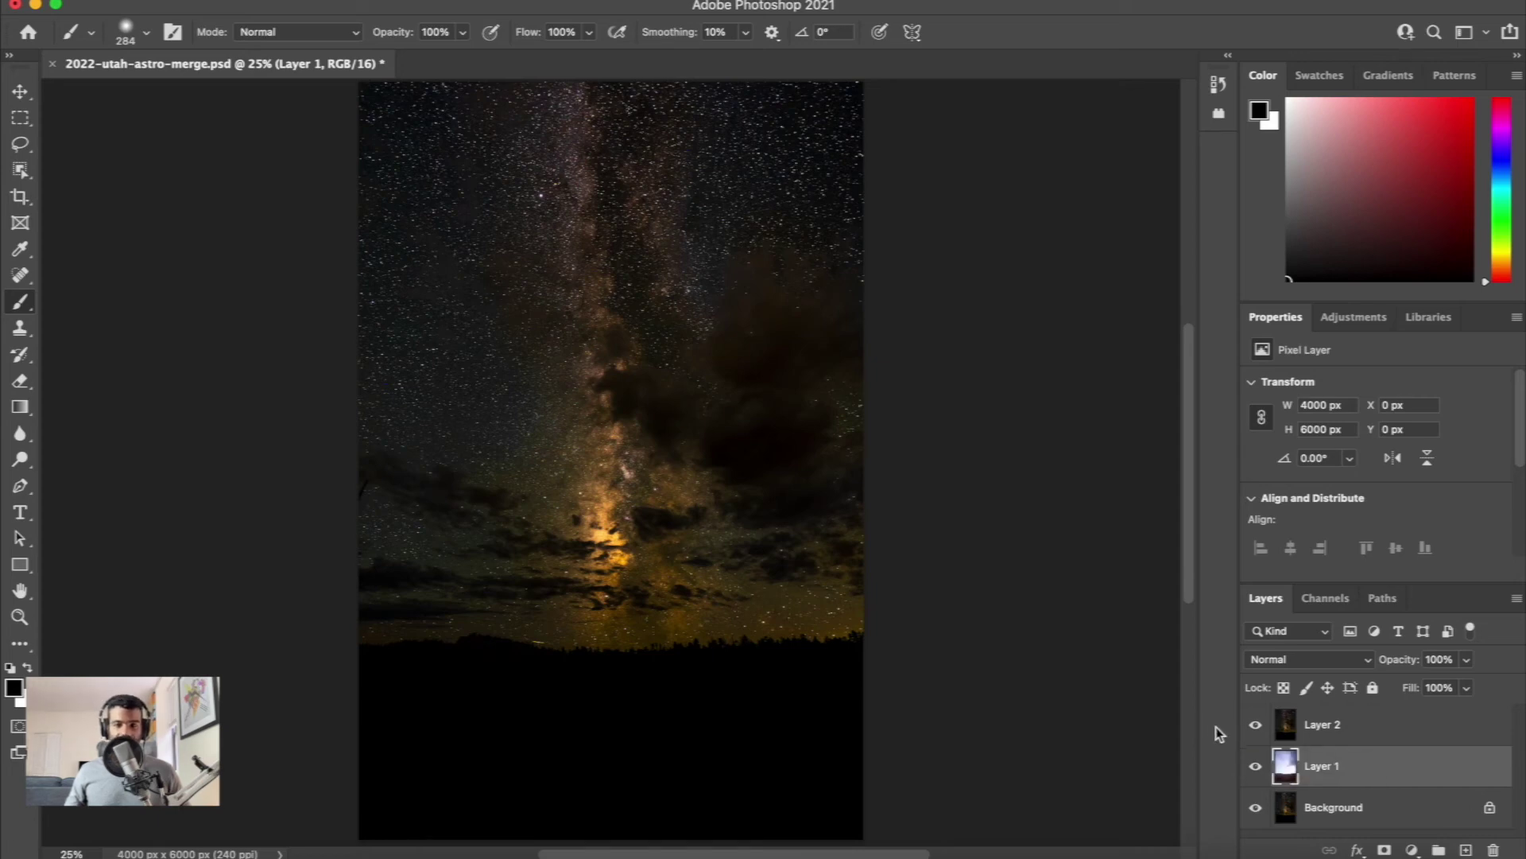
left_click(1332, 730)
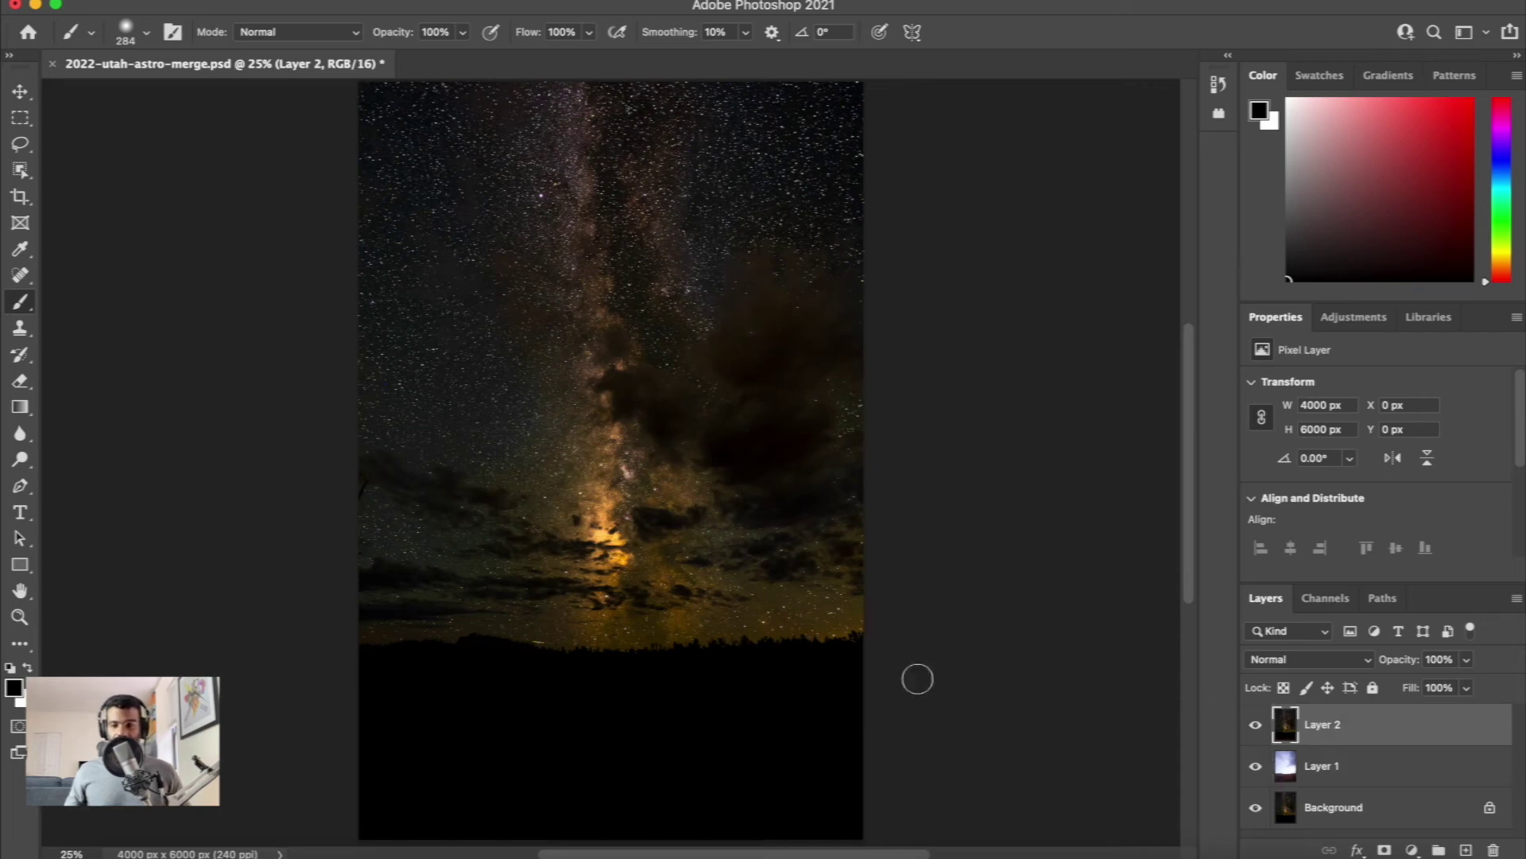
left_click(1385, 850)
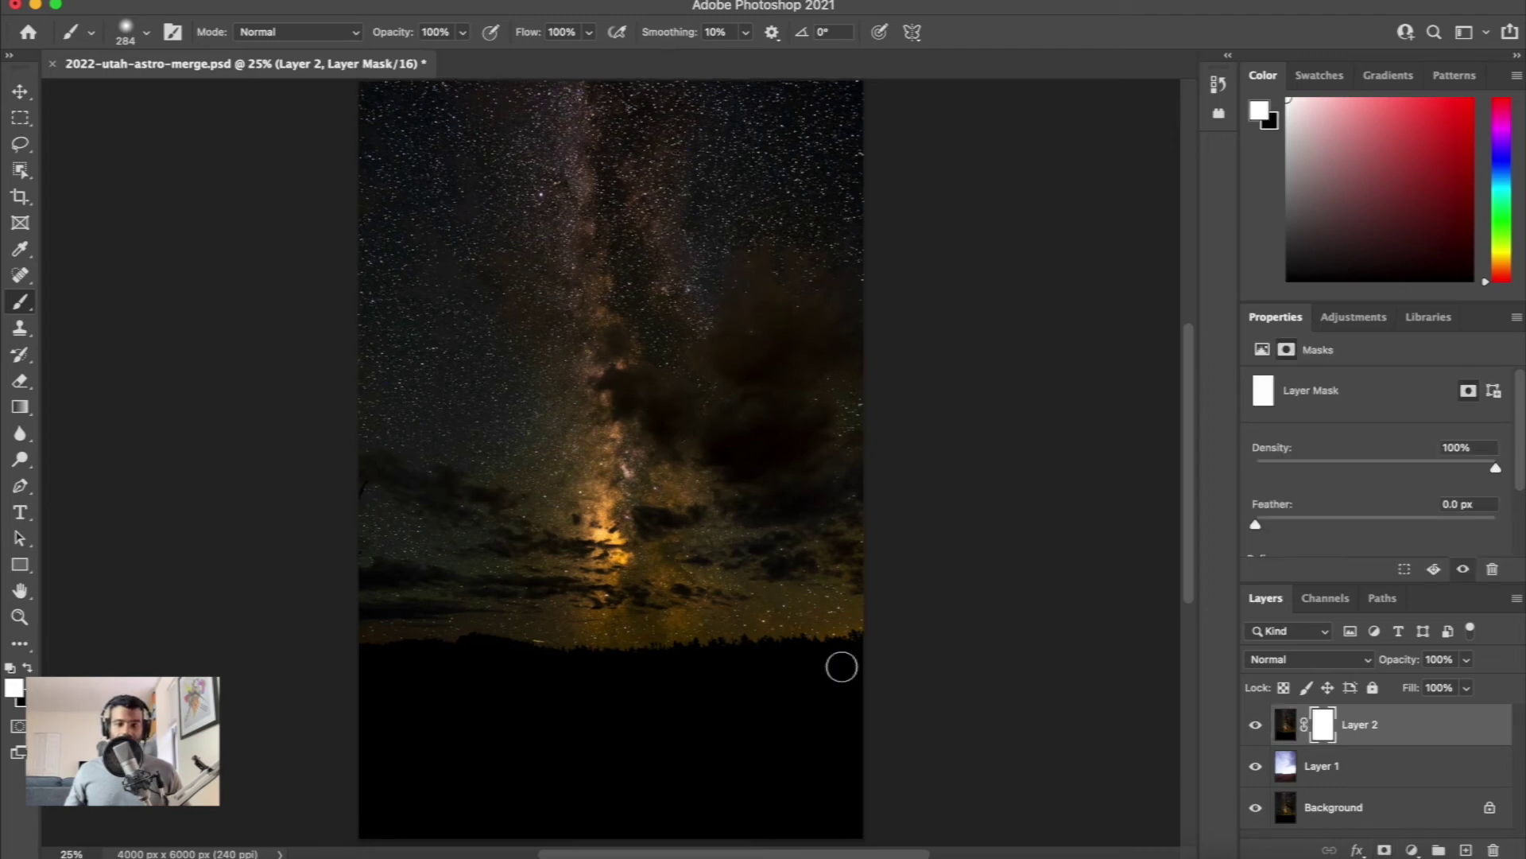
Enlarge the brush to 460 px for painting on Layer 2's mask.
scroll(938, 711, "down", 2)
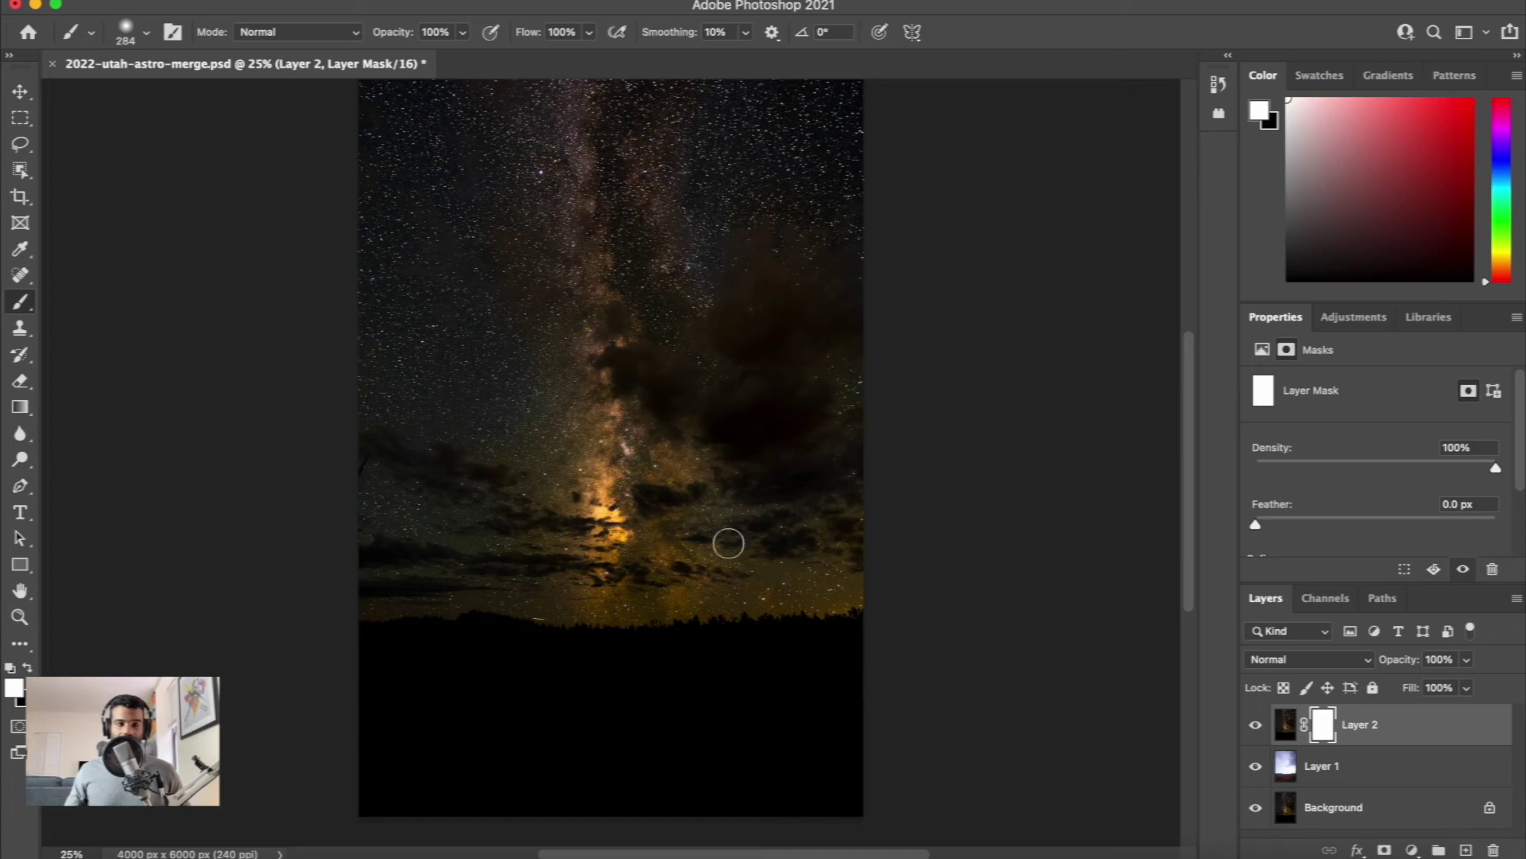
left_click(144, 33)
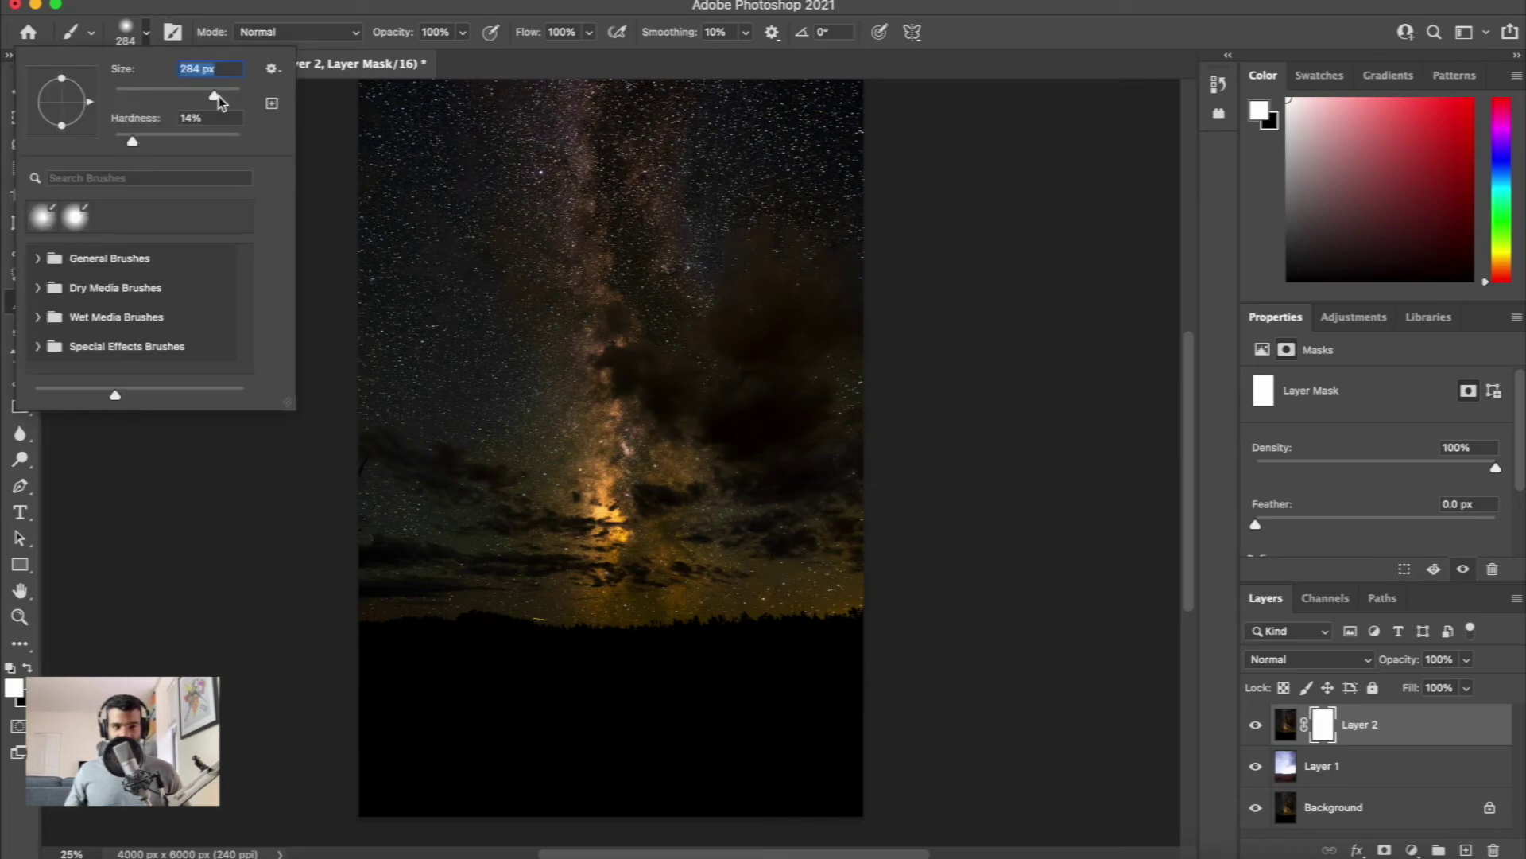
left_click_drag(216, 94, 225, 94)
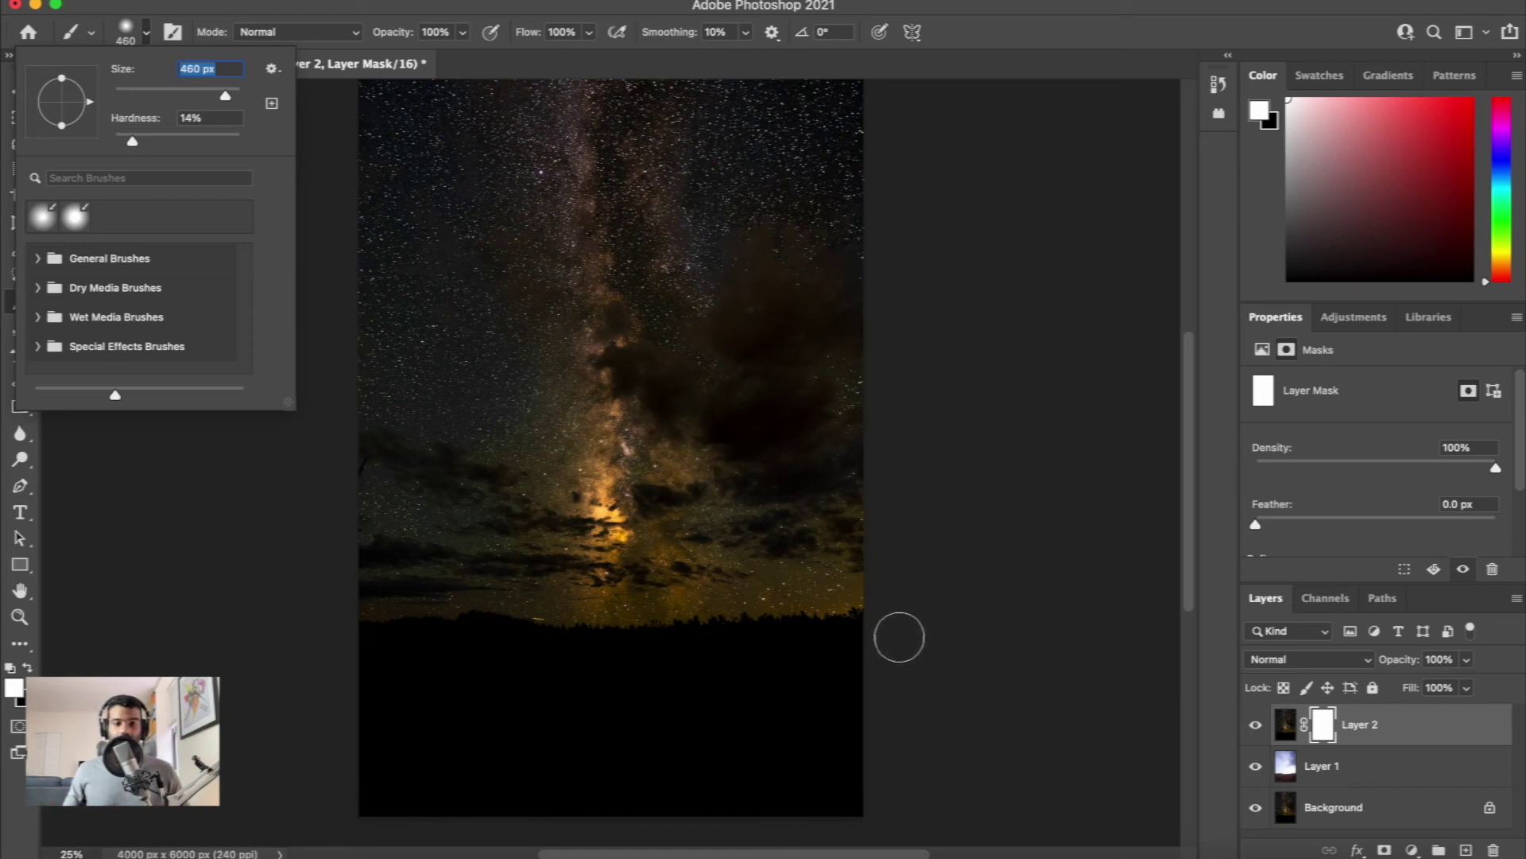
key("Return")
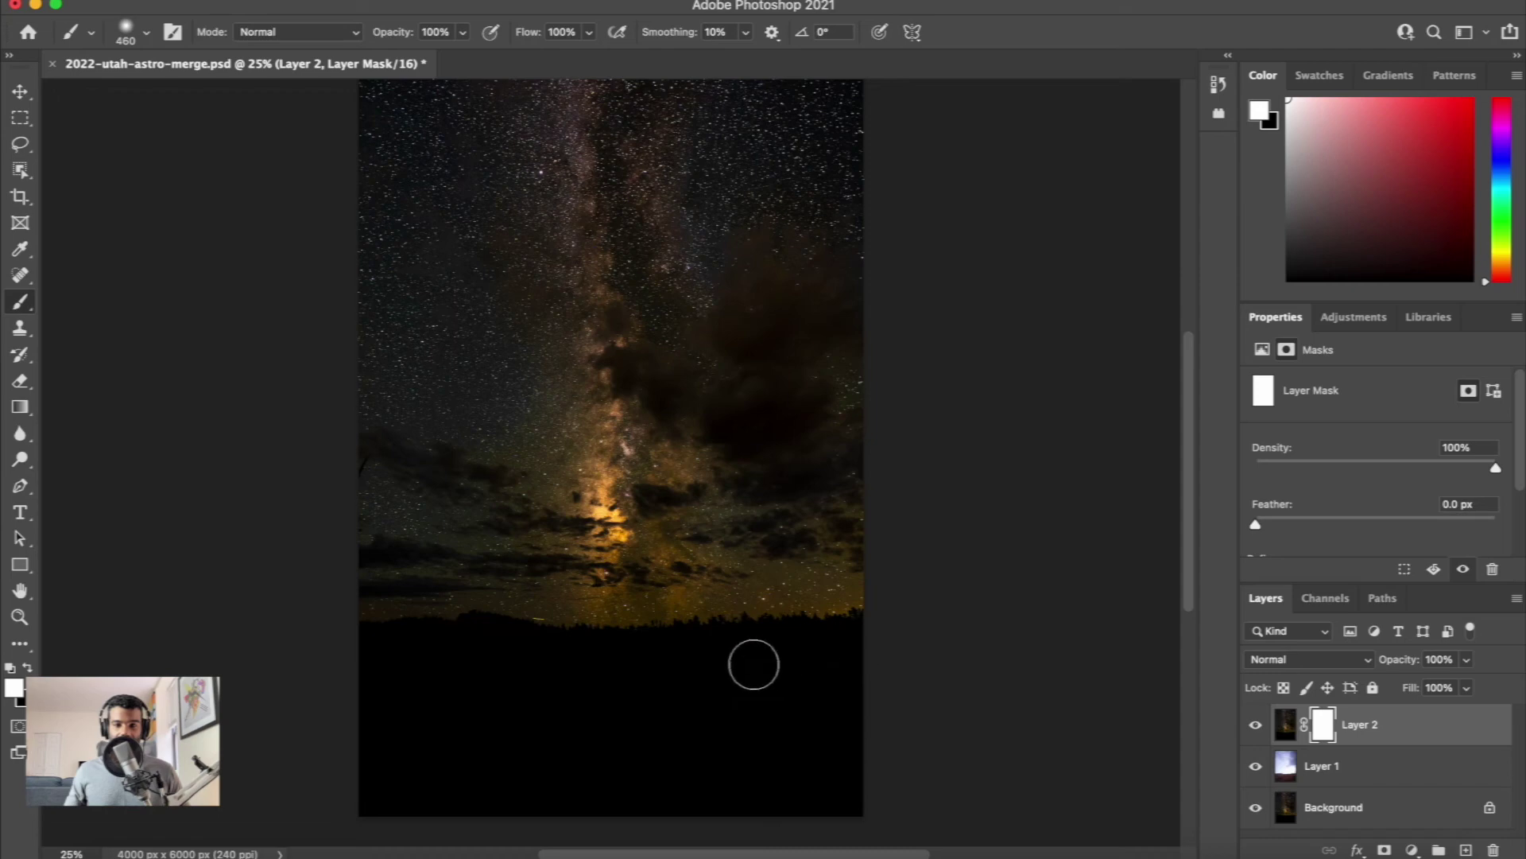
Paint black (000000) on Layer 2's mask over the dark ground below the horizon to reveal the canyon from Layer 1.
left_click(14, 689)
left_click_drag(586, 456, 415, 641)
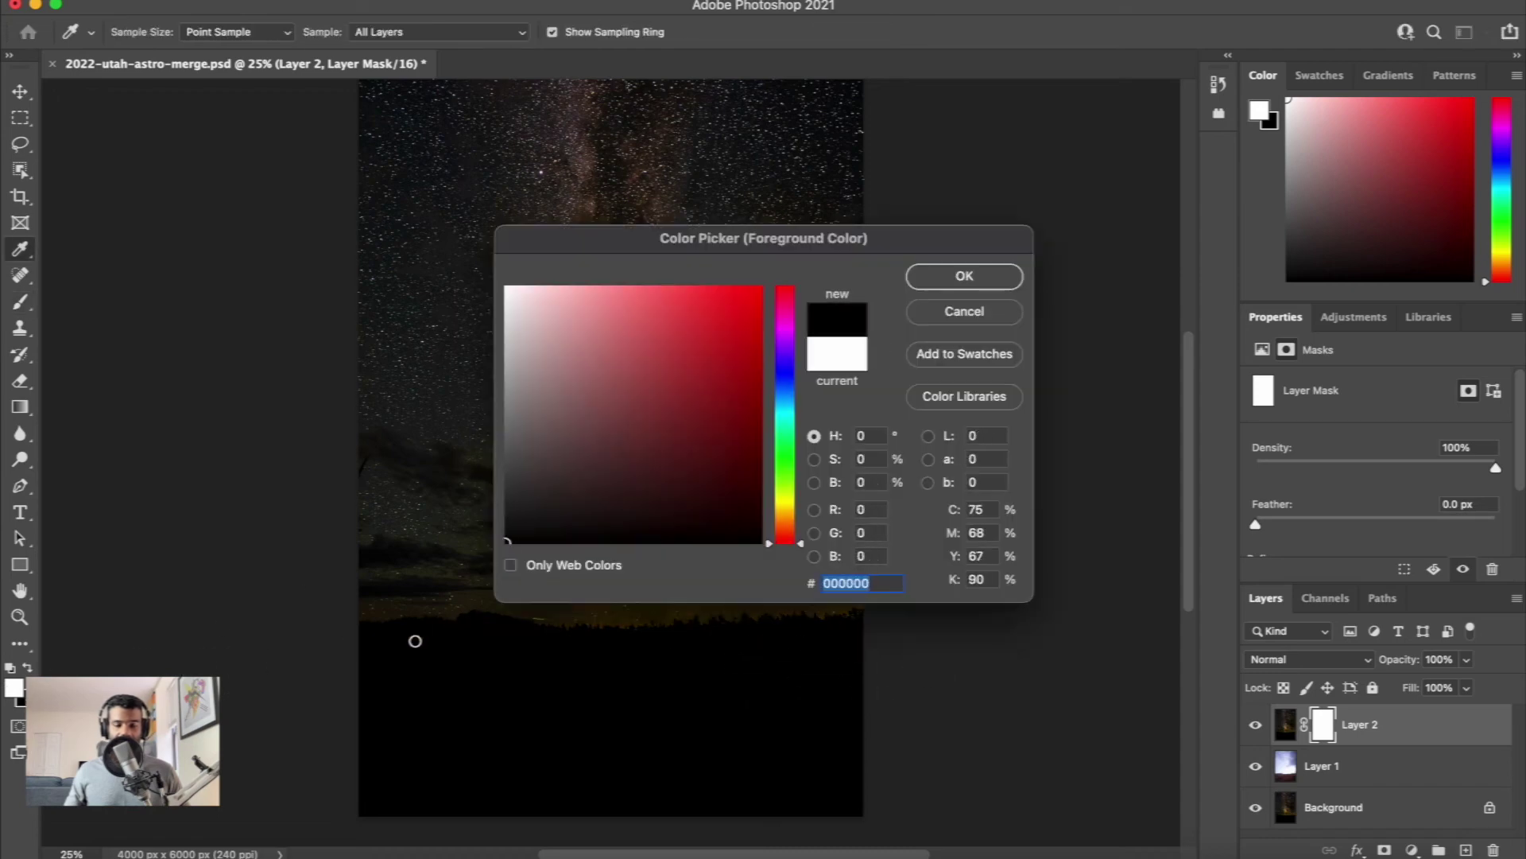
left_click(930, 276)
key("b")
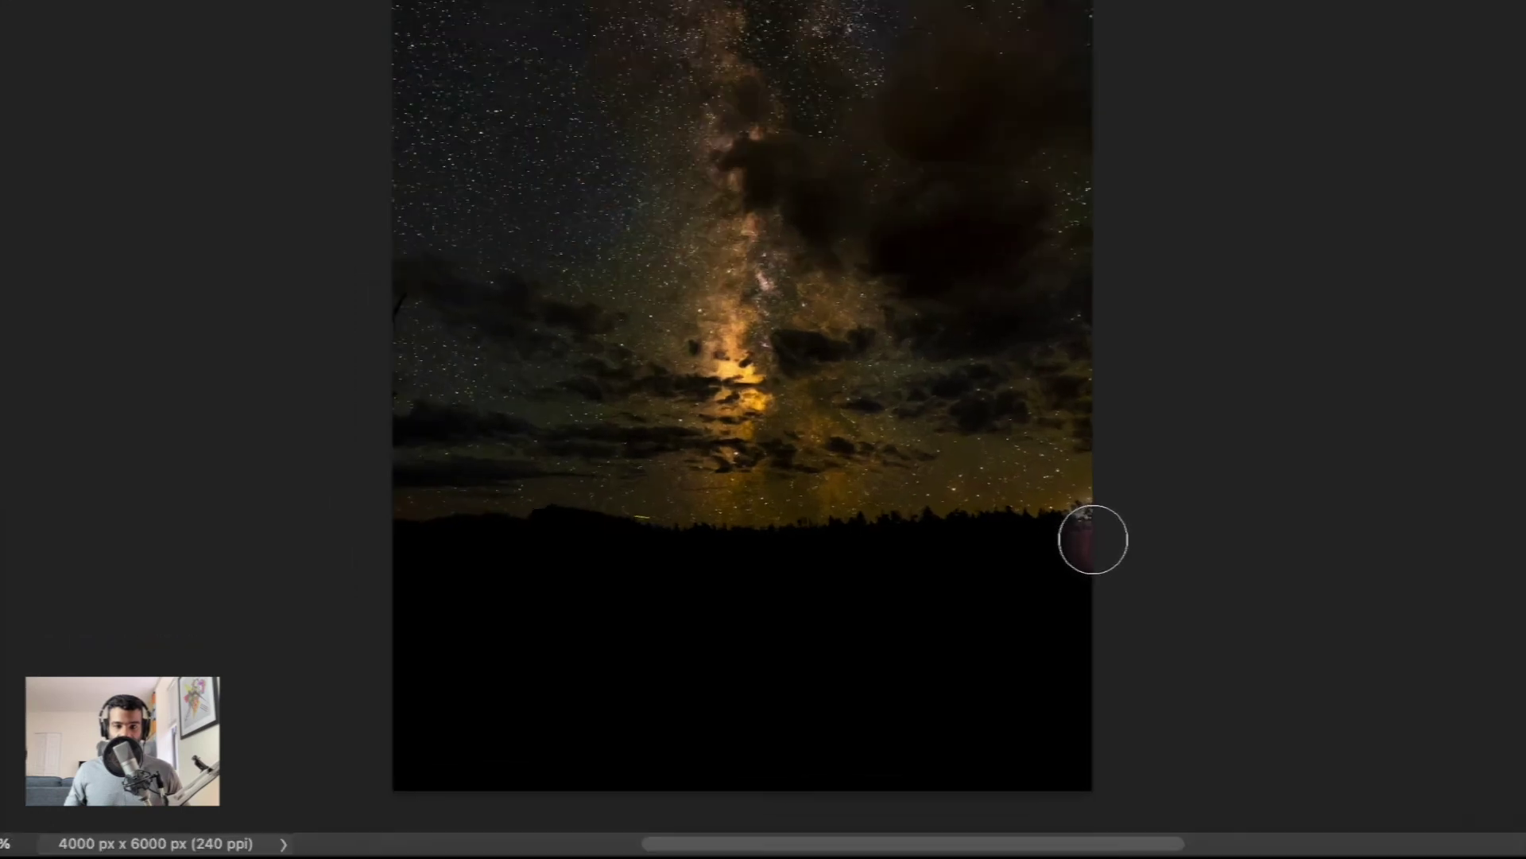
mouse_move(865, 632)
left_mouse_down()
mouse_move(811, 652)
mouse_move(869, 636)
left_mouse_up()
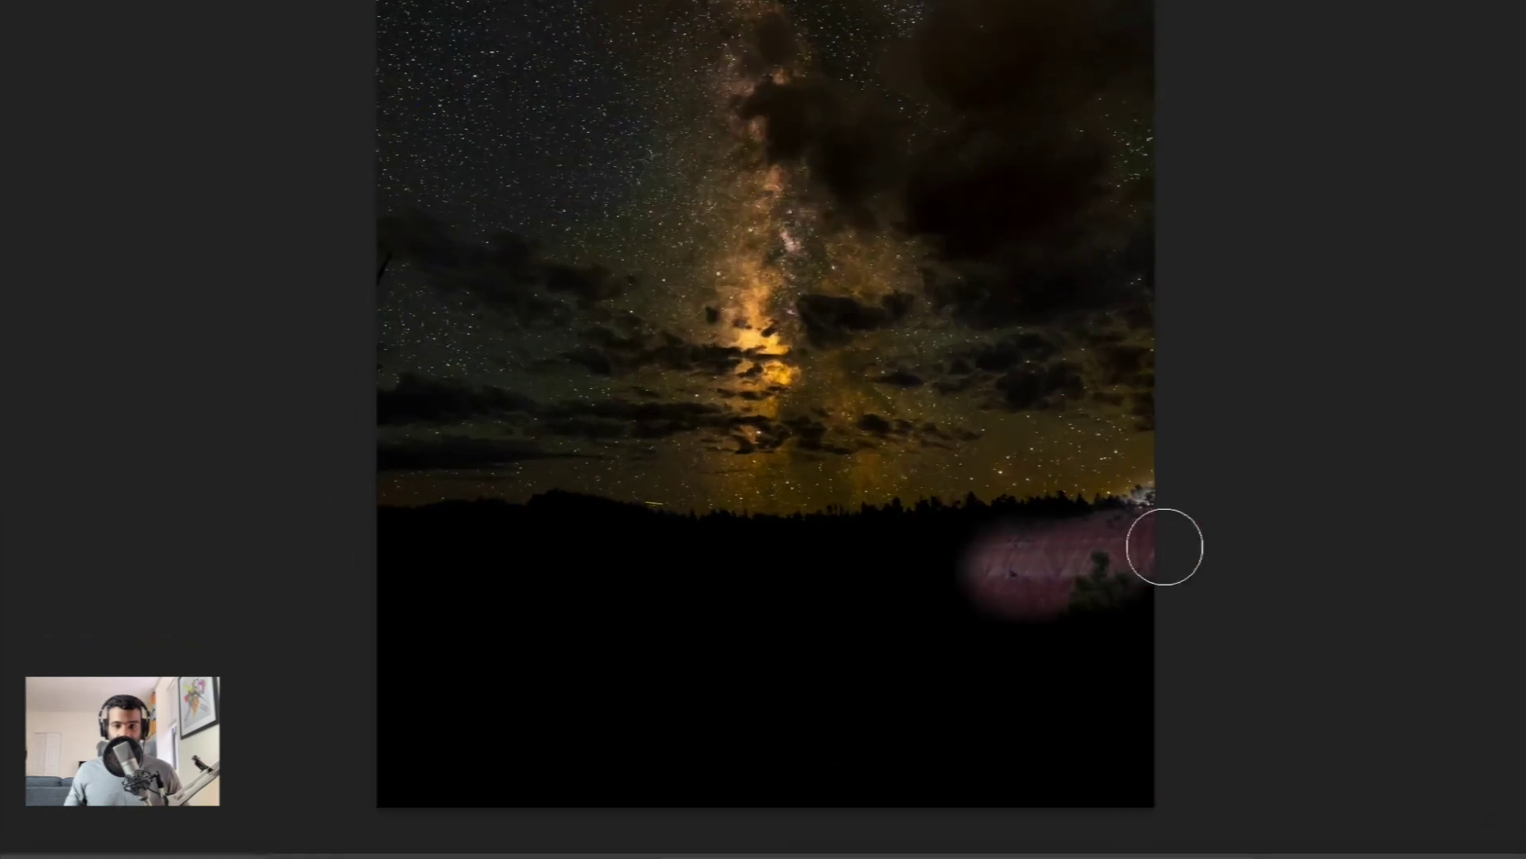
mouse_move(1164, 546)
left_mouse_down()
mouse_move(637, 563)
mouse_move(653, 567)
mouse_move(578, 534)
mouse_move(338, 543)
mouse_move(312, 563)
mouse_move(388, 568)
mouse_move(385, 603)
mouse_move(322, 606)
mouse_move(1156, 618)
mouse_move(876, 620)
mouse_move(948, 638)
mouse_move(813, 669)
mouse_move(804, 701)
mouse_move(910, 727)
mouse_move(965, 760)
mouse_move(974, 797)
mouse_move(670, 753)
mouse_move(417, 772)
mouse_move(651, 791)
mouse_move(167, 805)
mouse_move(373, 804)
mouse_move(567, 730)
mouse_move(457, 729)
mouse_move(828, 723)
mouse_move(758, 710)
left_mouse_up()
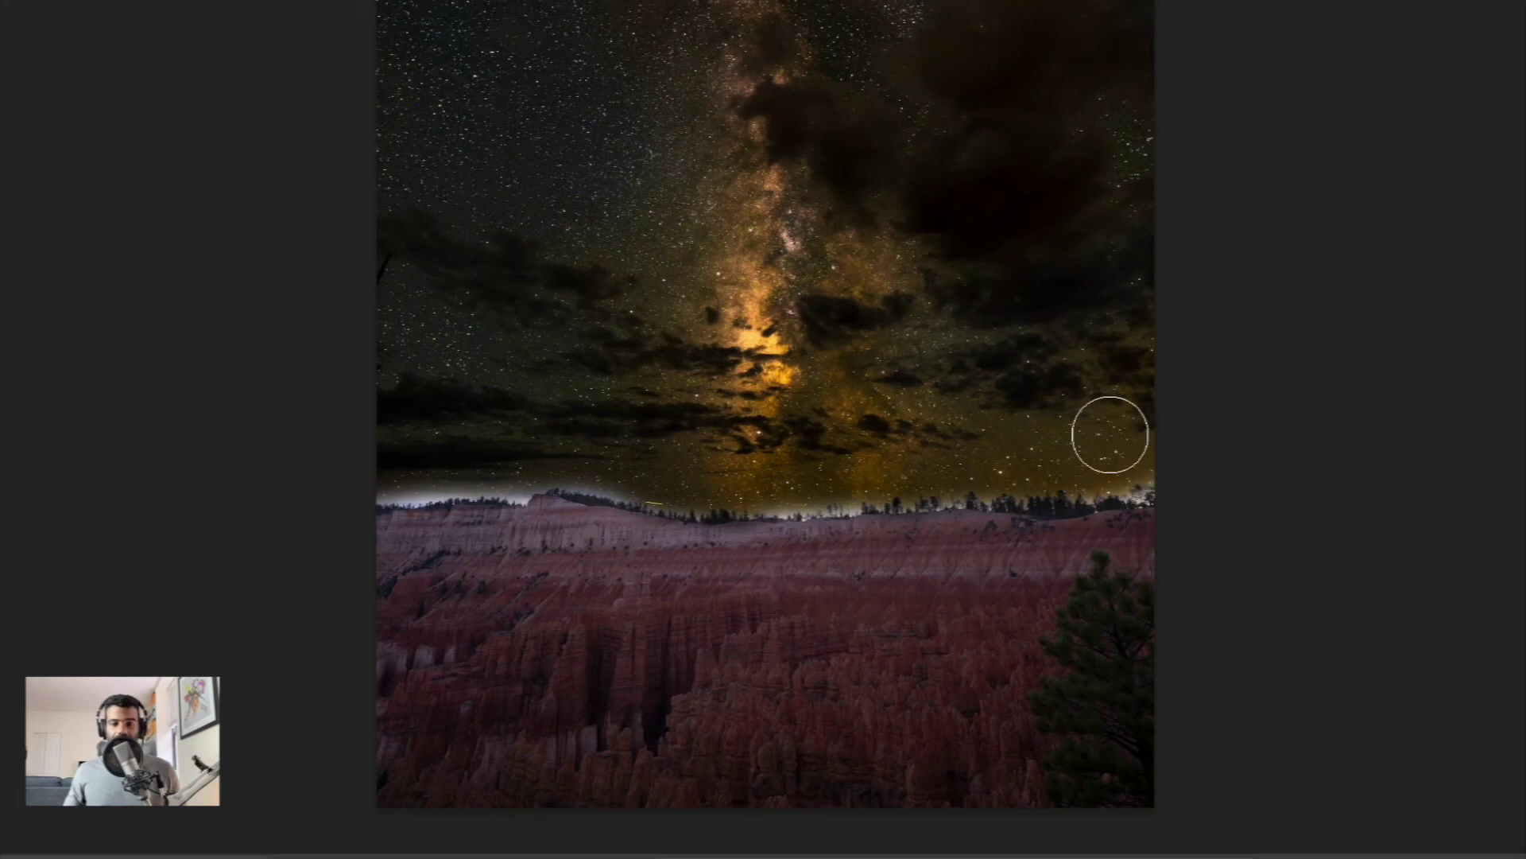
key("i")
key("b")
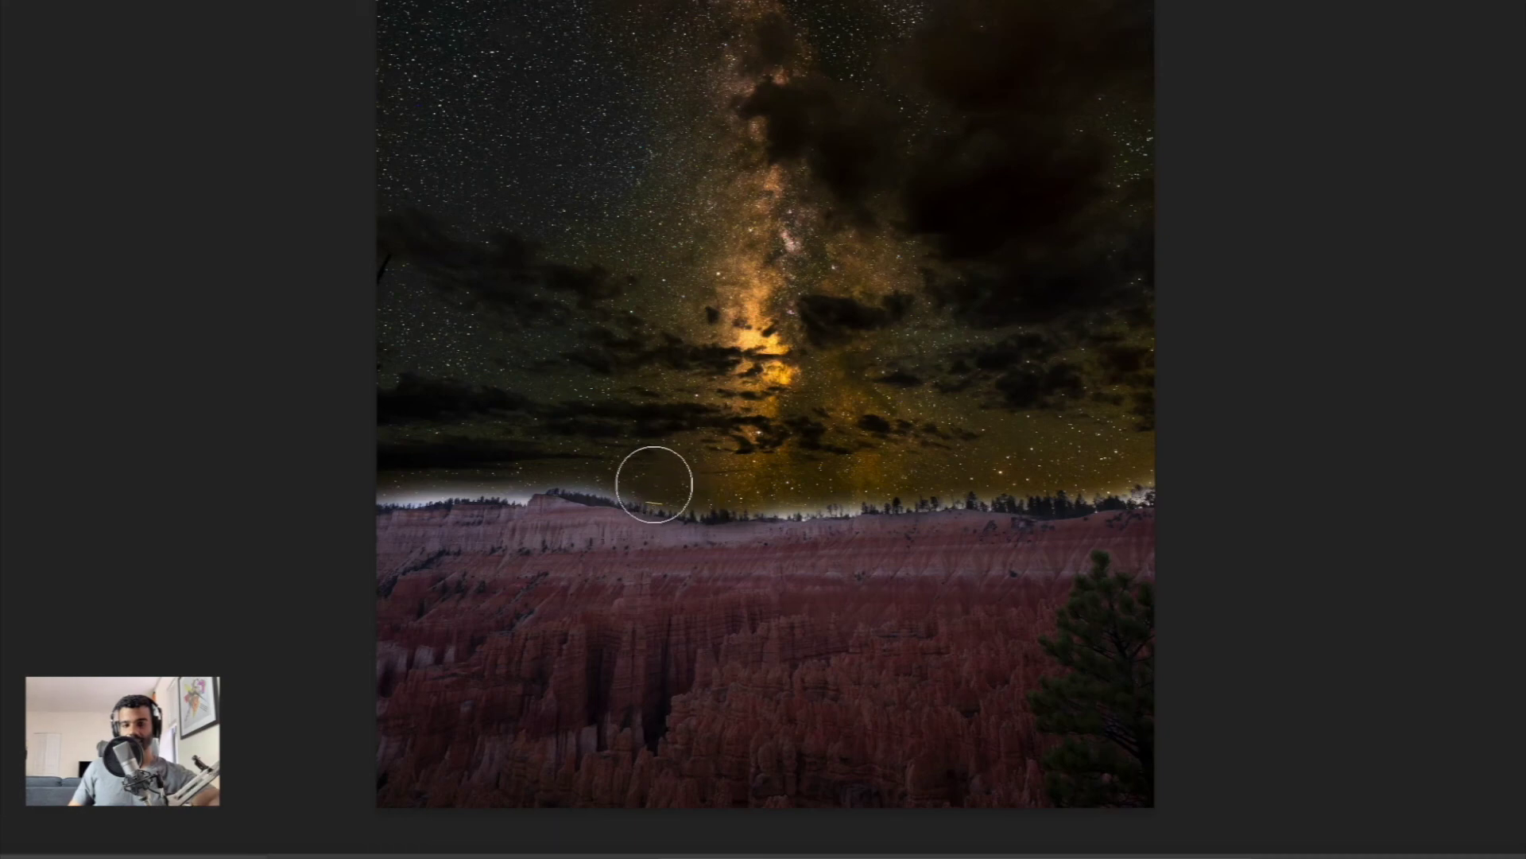
Paint white (ffffff) on Layer 2's mask along the whole skyline to cover the bright halo with the night sky.
key("ctrl+plus")
key("ctrl+plus")
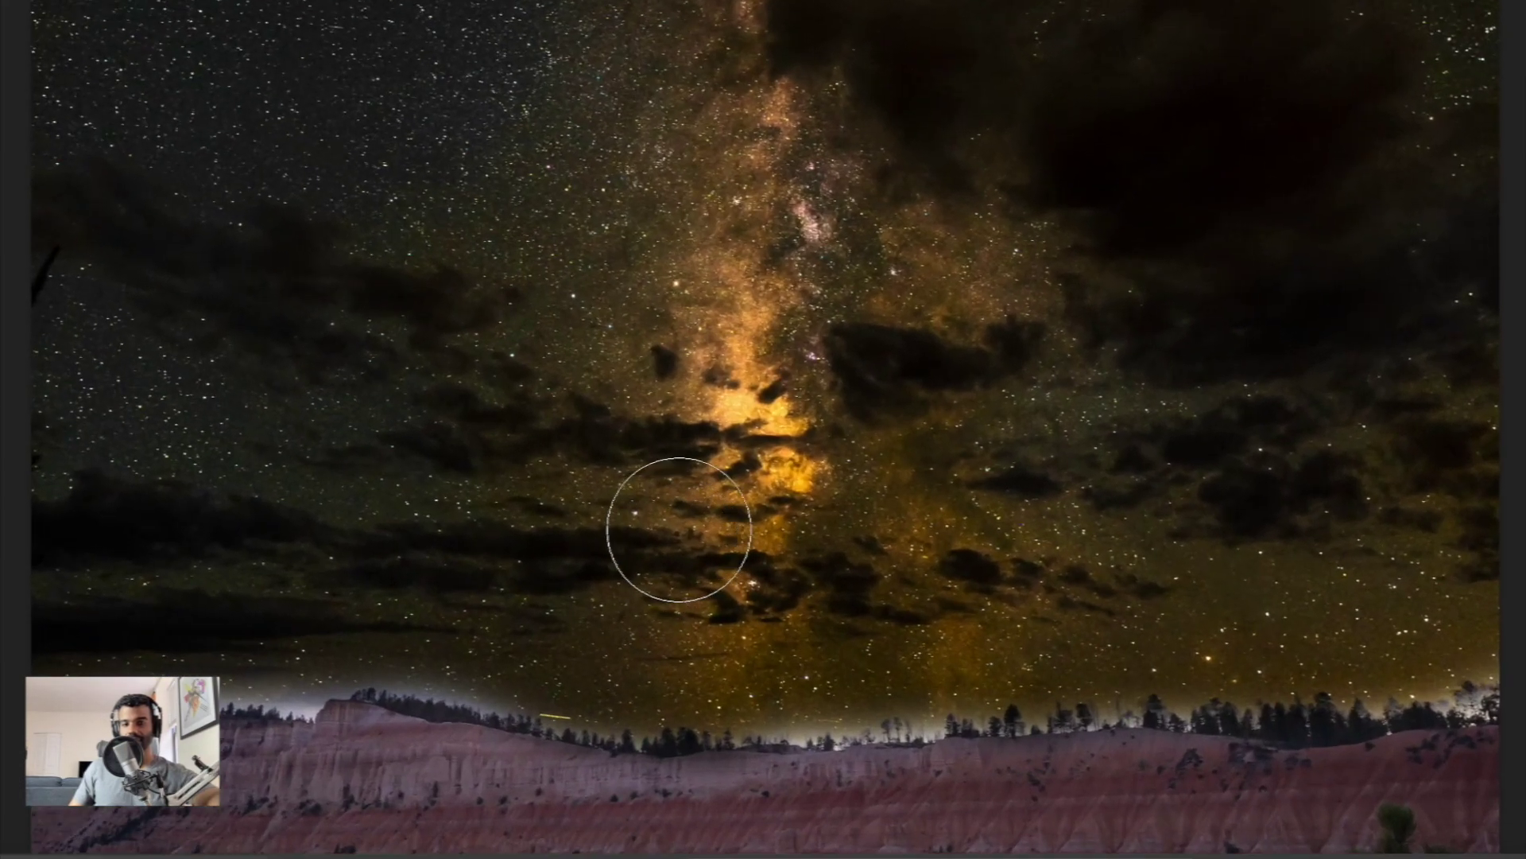
scroll(671, 529, "right", 5)
scroll(672, 530, "down", 2)
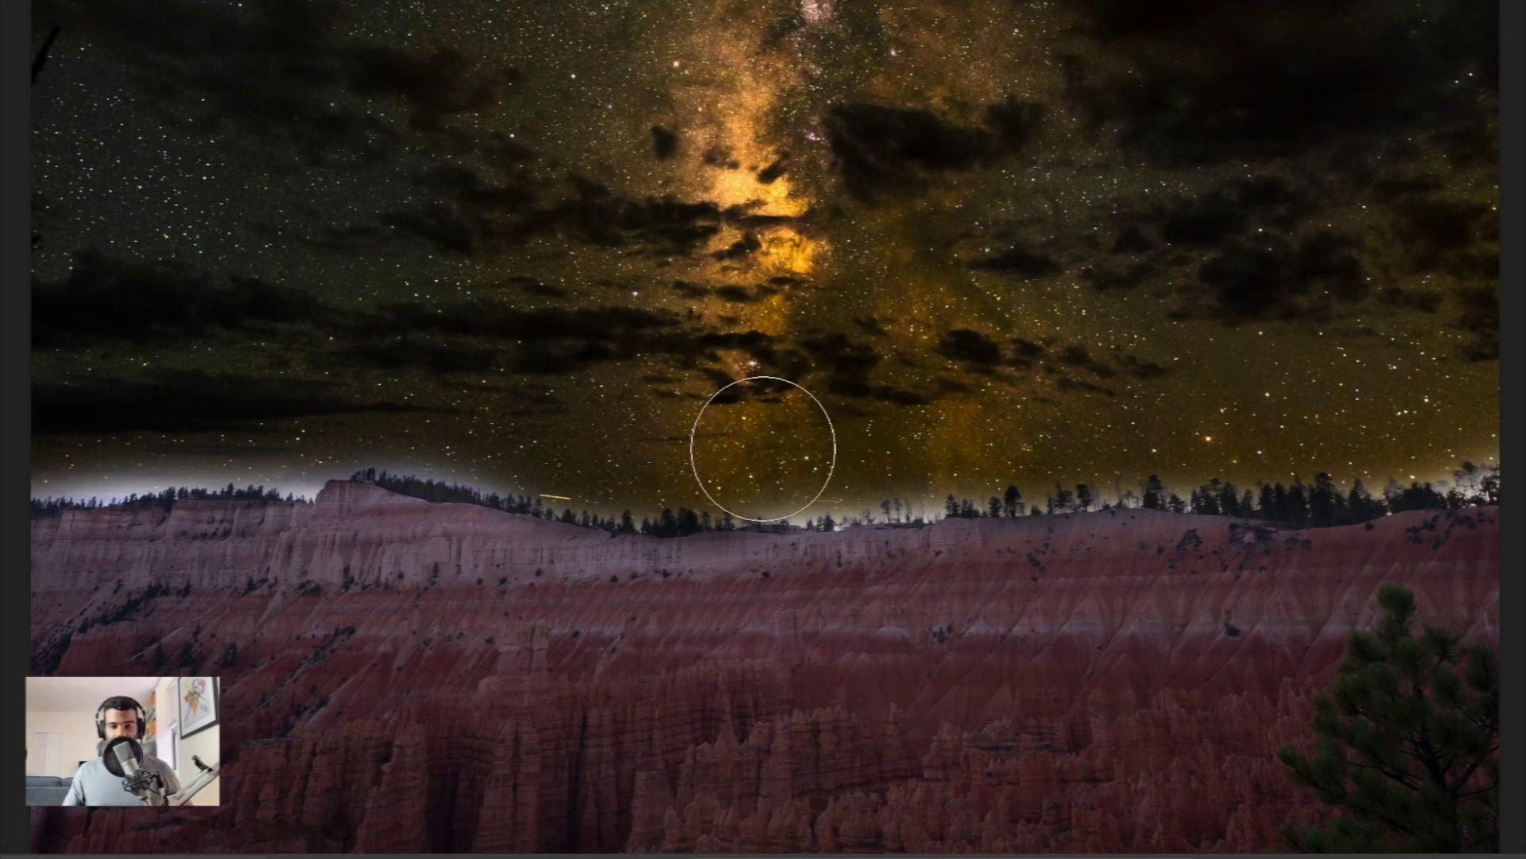
right_click(766, 445)
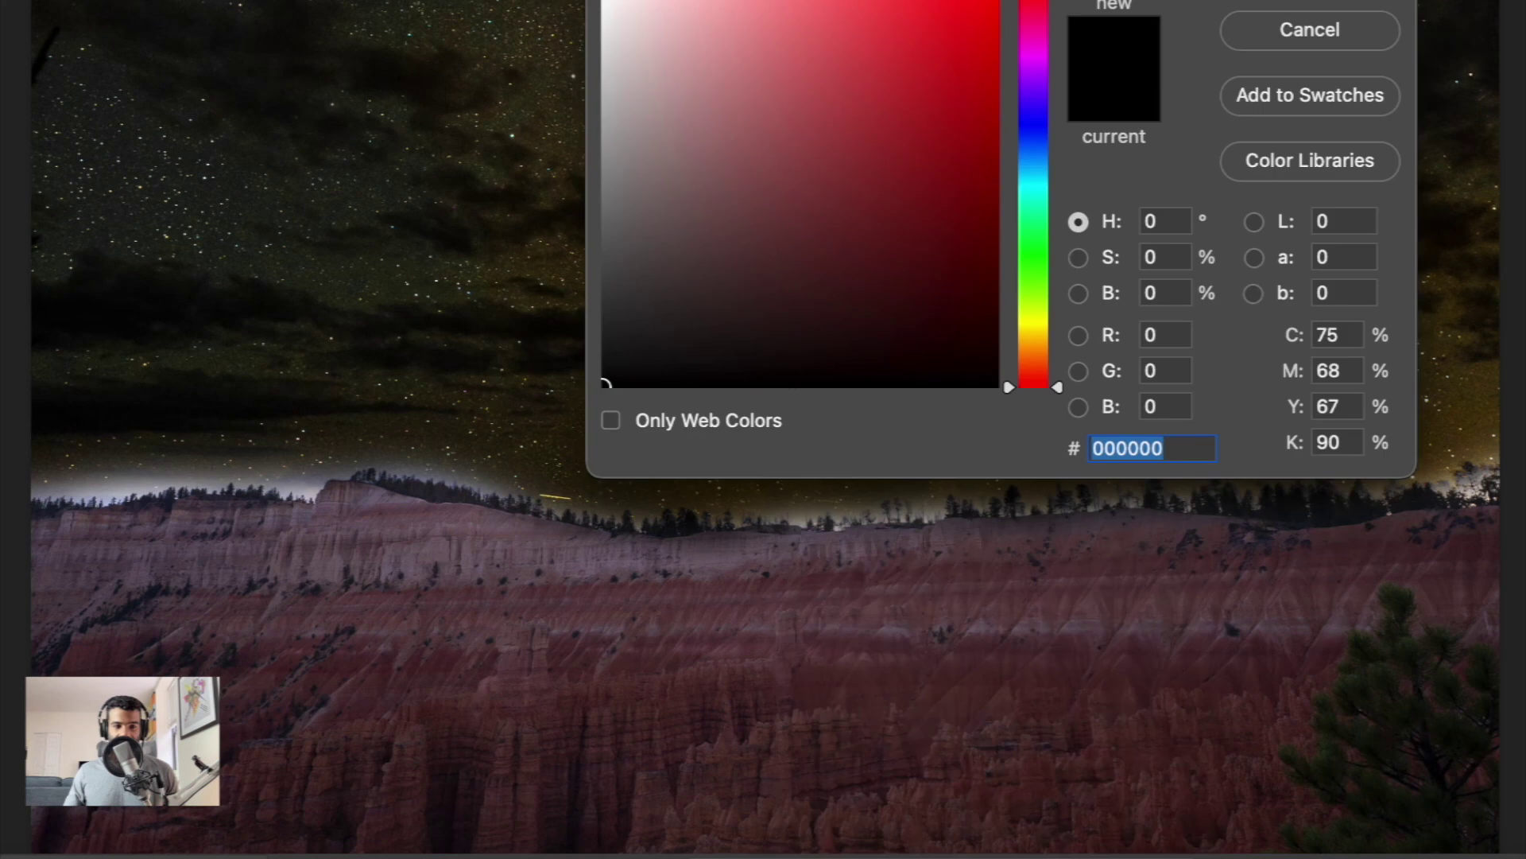
left_click(601, 36)
left_click_drag(601, 36, 595, 1)
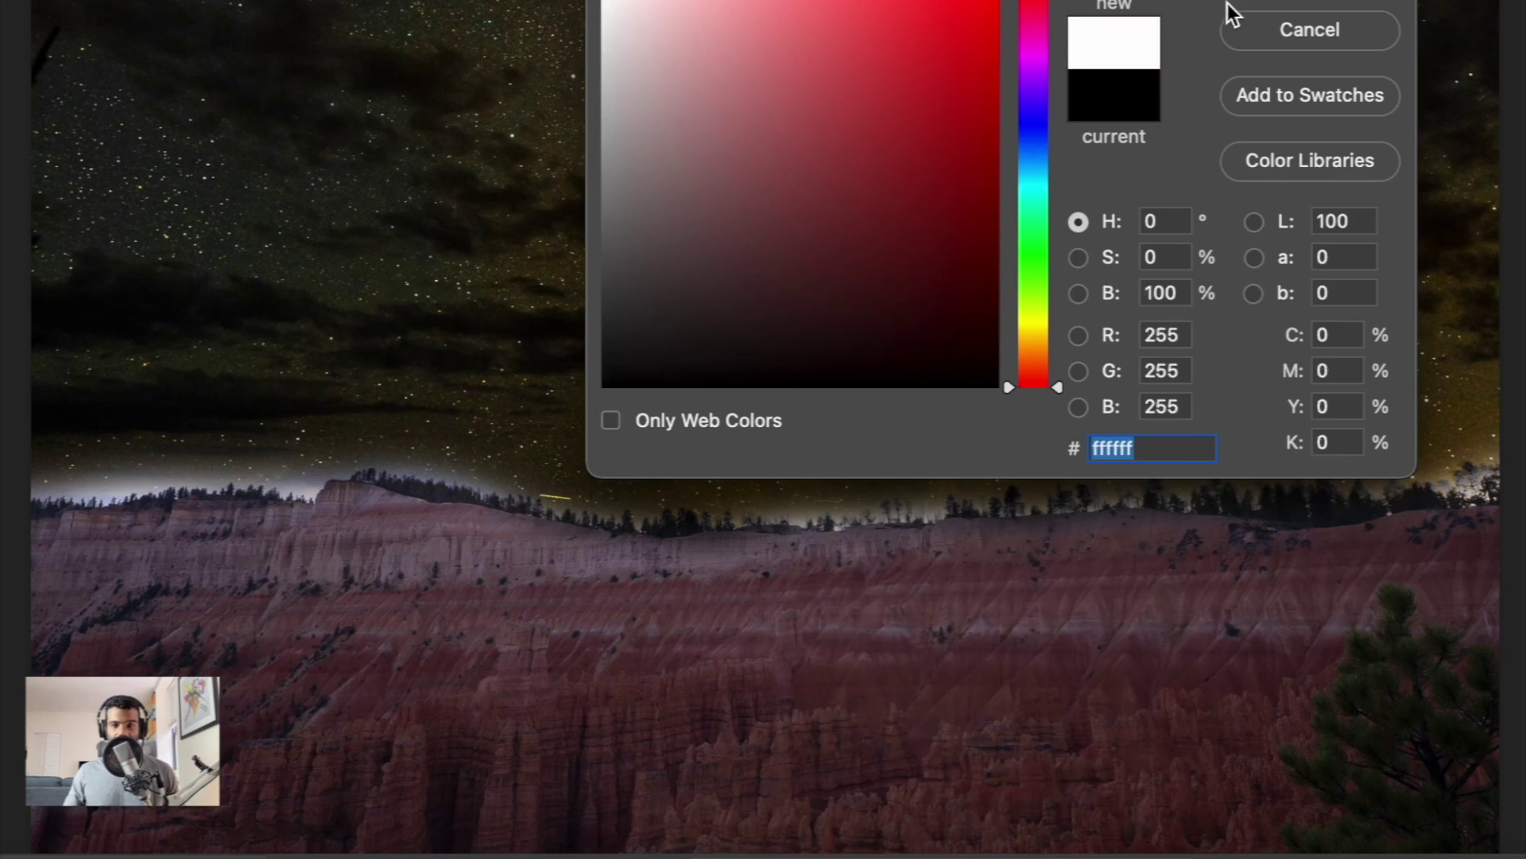
left_click(1276, 1)
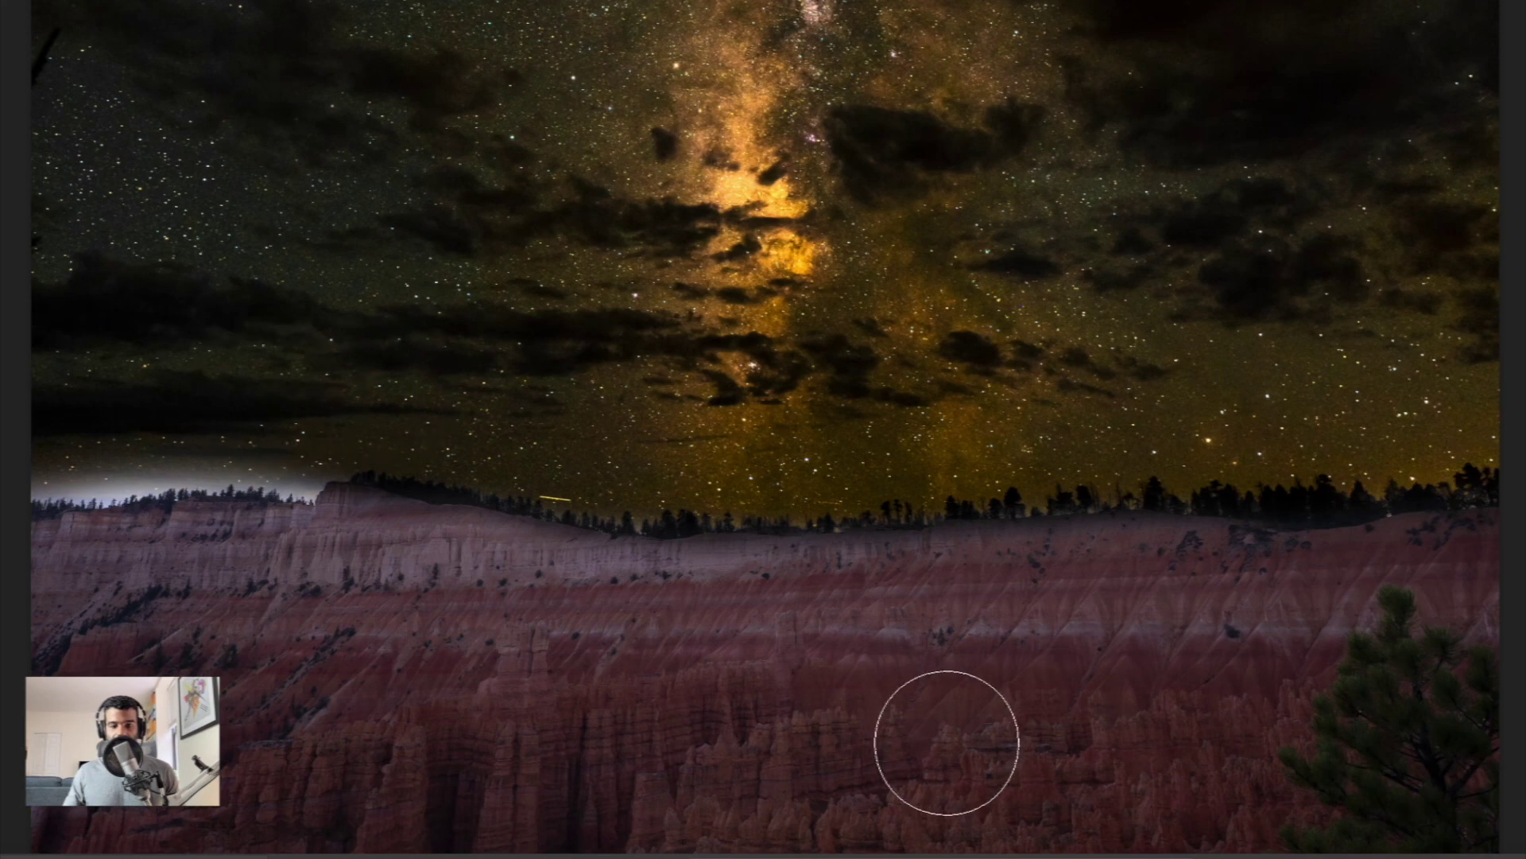
scroll(710, 445, "left", 10)
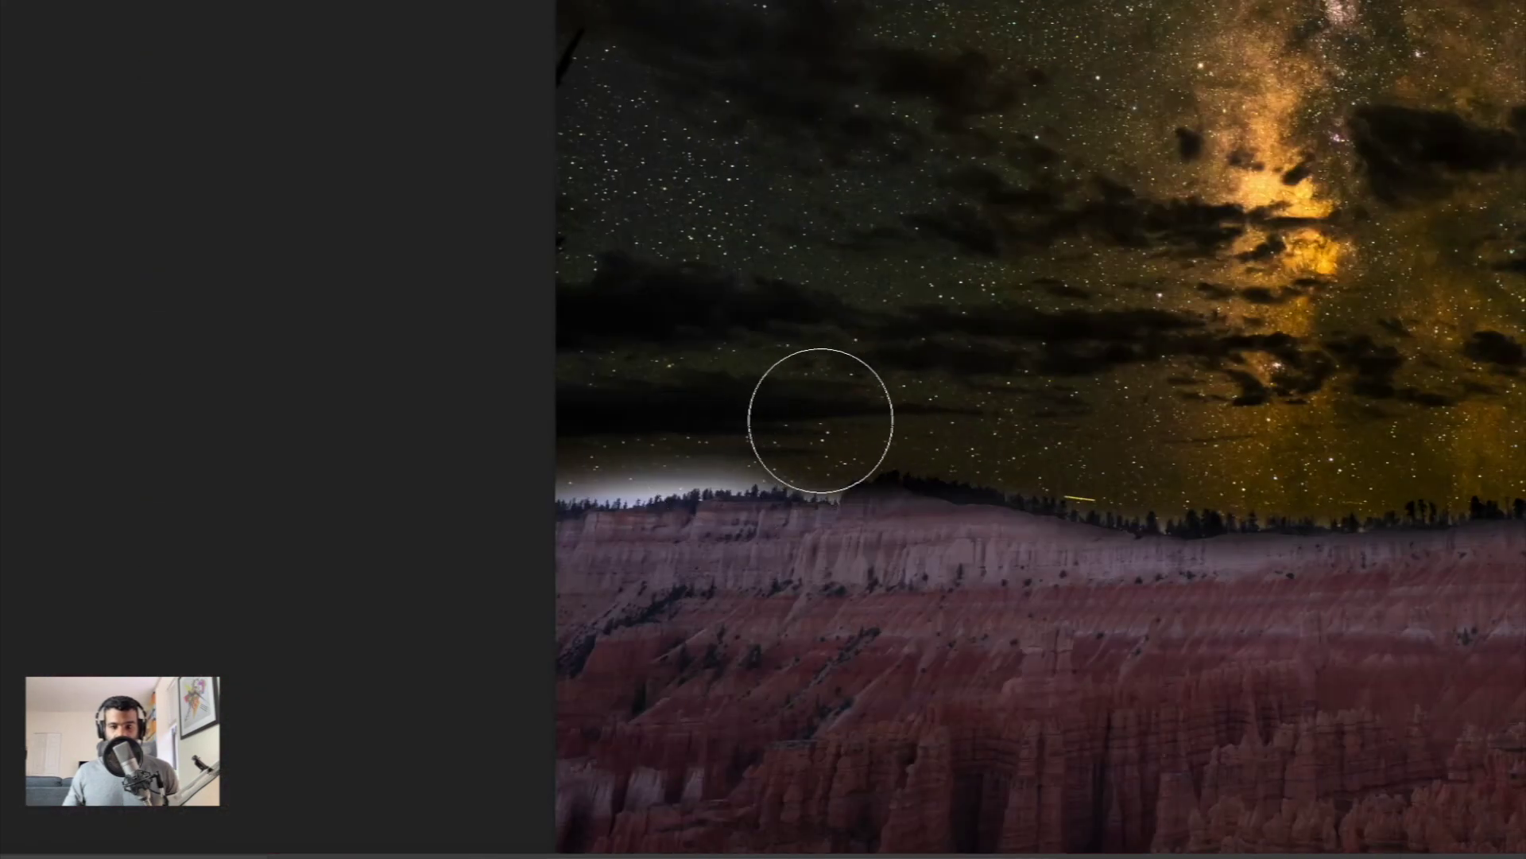
mouse_move(743, 406)
left_mouse_down()
mouse_move(583, 426)
mouse_move(609, 426)
left_mouse_up()
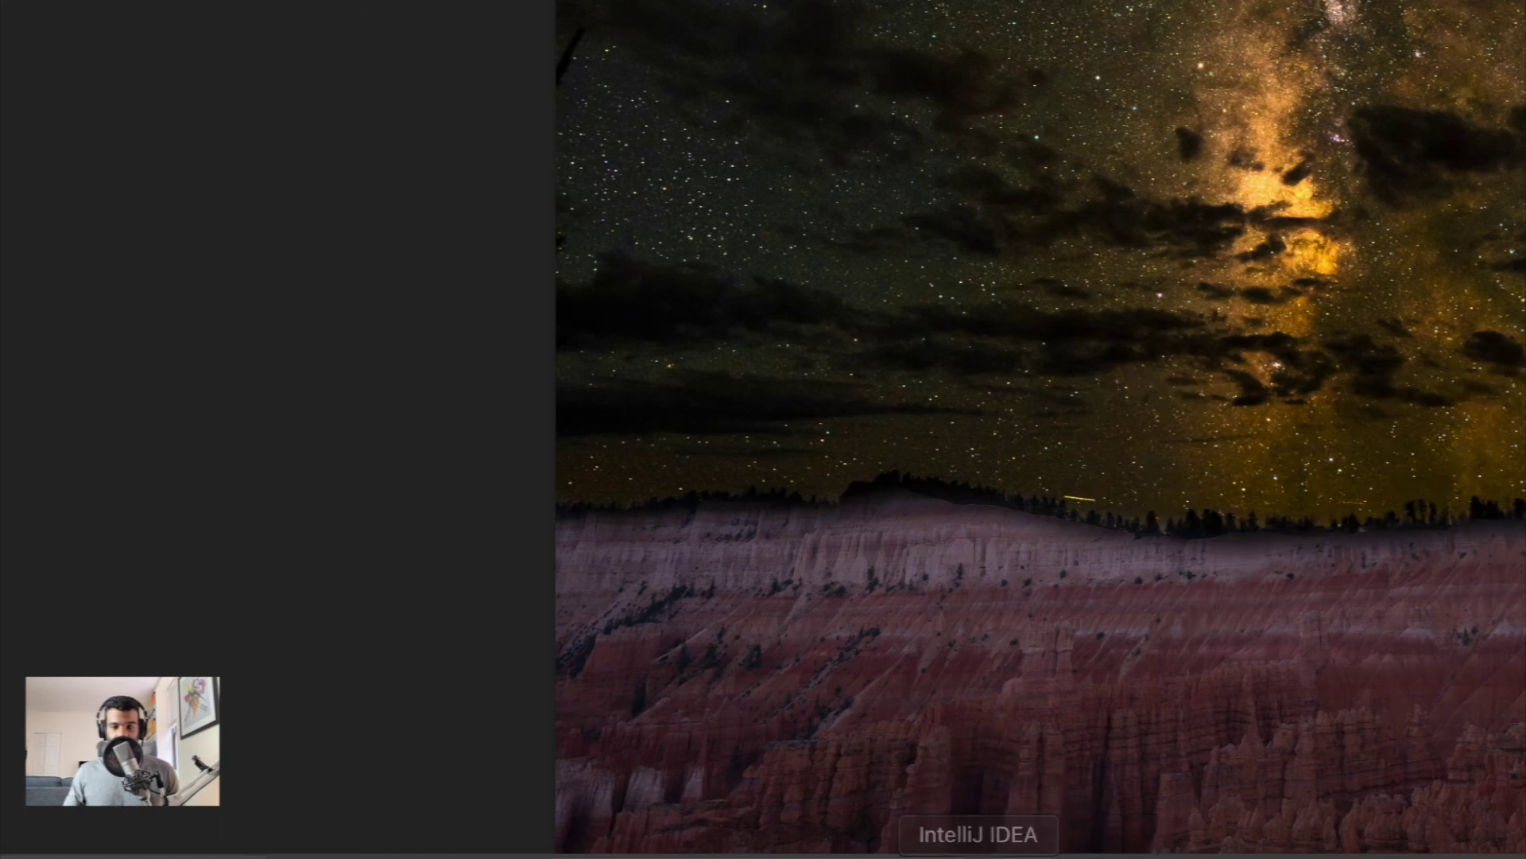
Inspect the blend between canyon and night sky along the horizon and across the merged image.
scroll(874, 429, "right", 10)
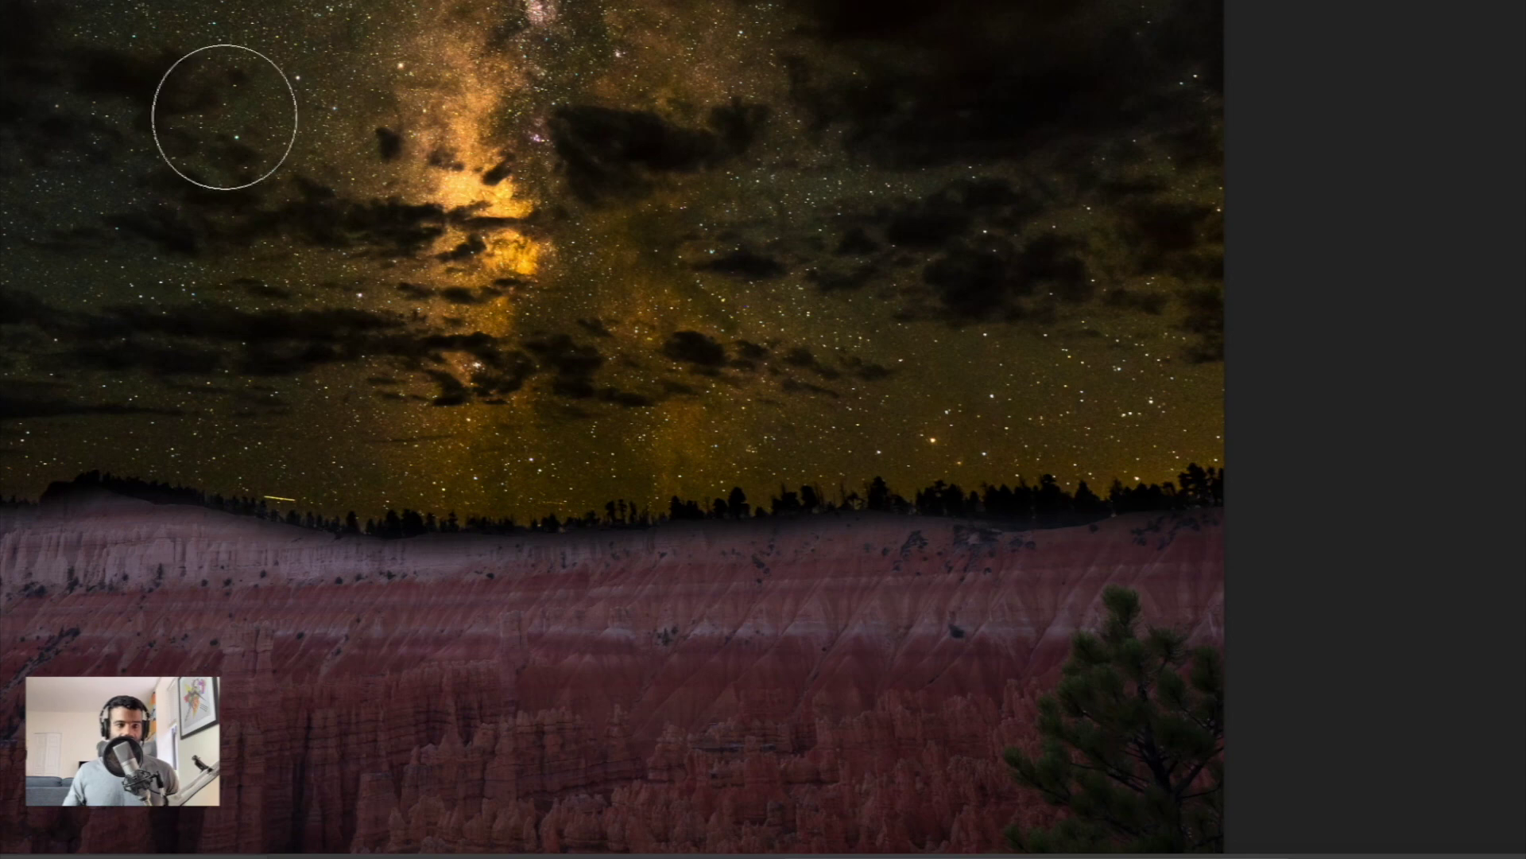
scroll(442, 211, "down", 3)
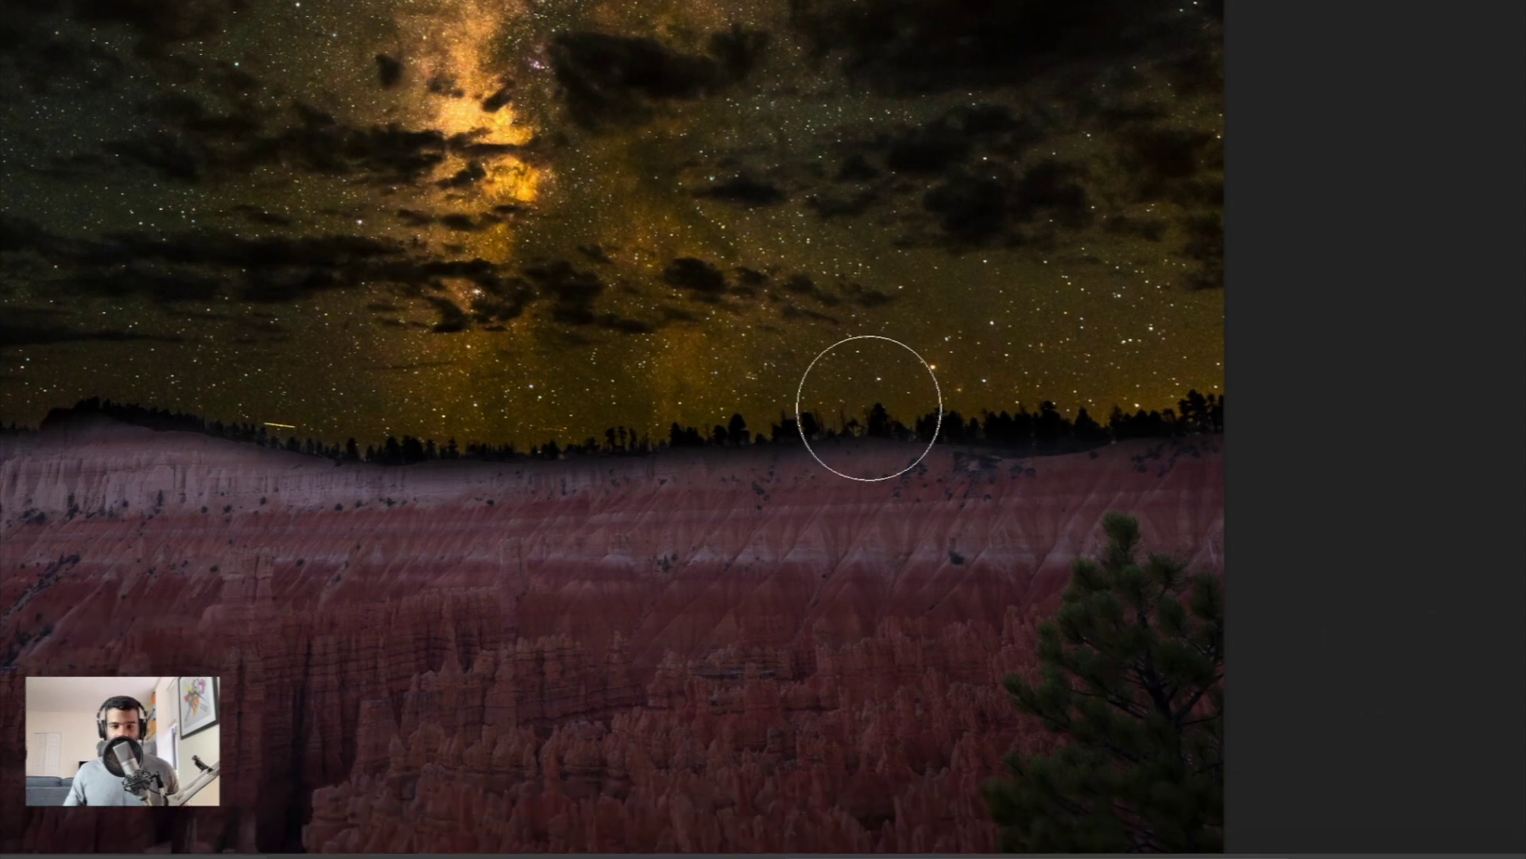
scroll(854, 387, "down", 4)
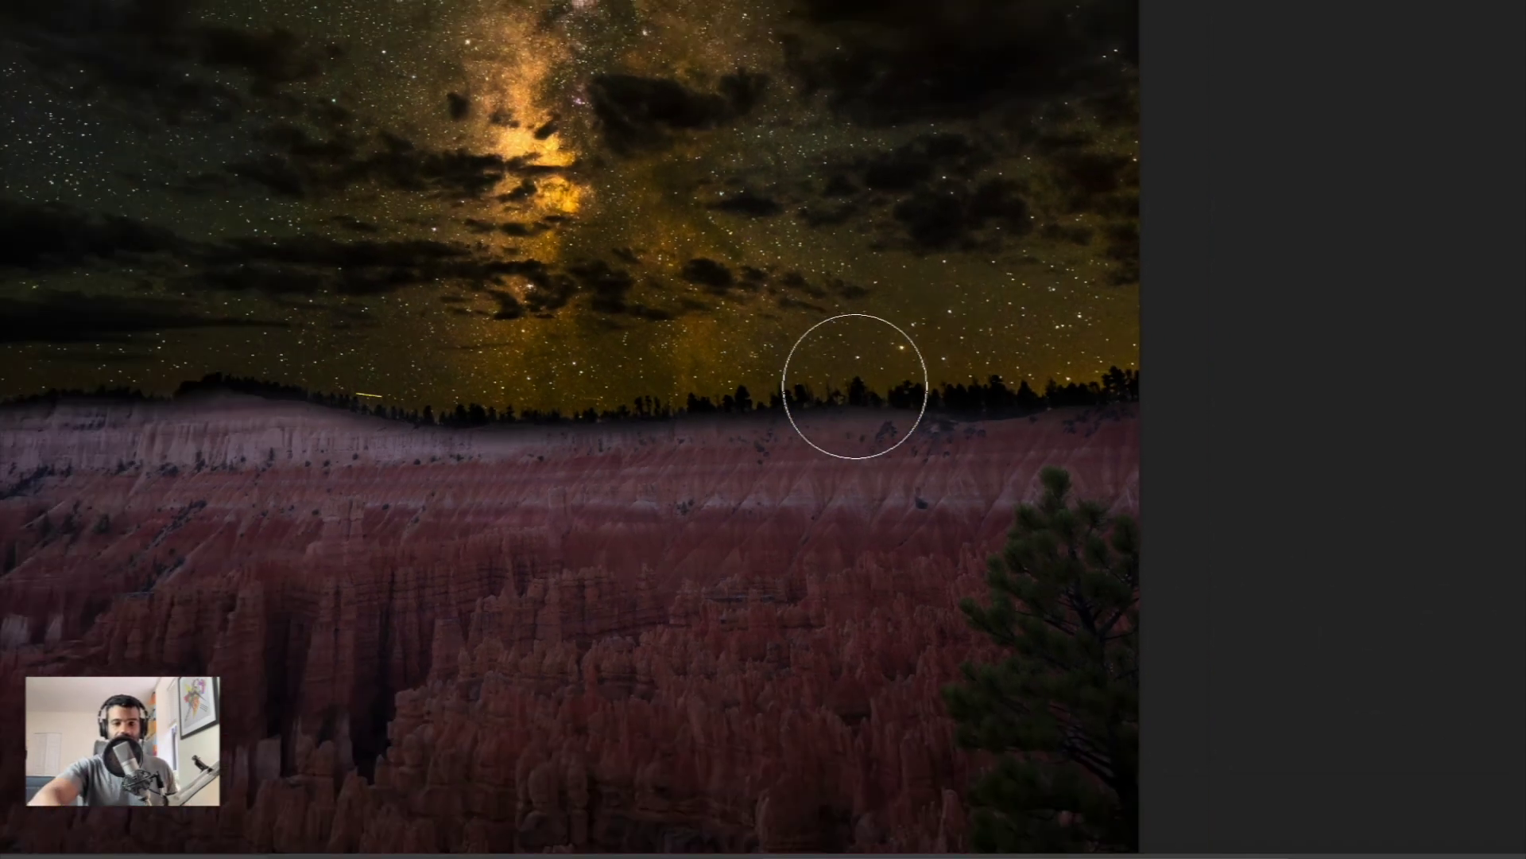
scroll(855, 387, "left", 5)
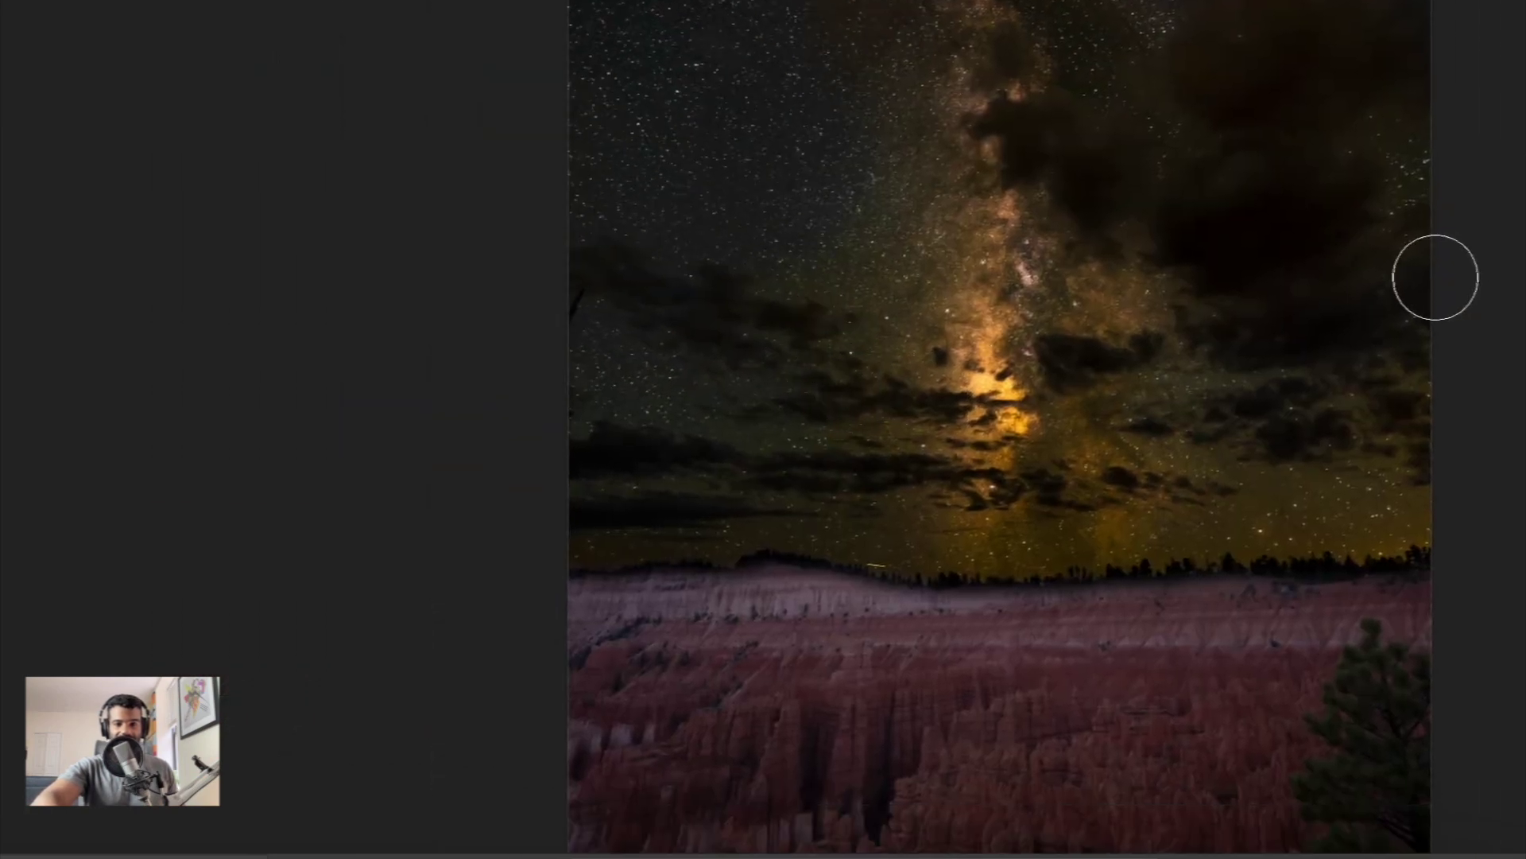
scroll(1507, 275, "right", 3)
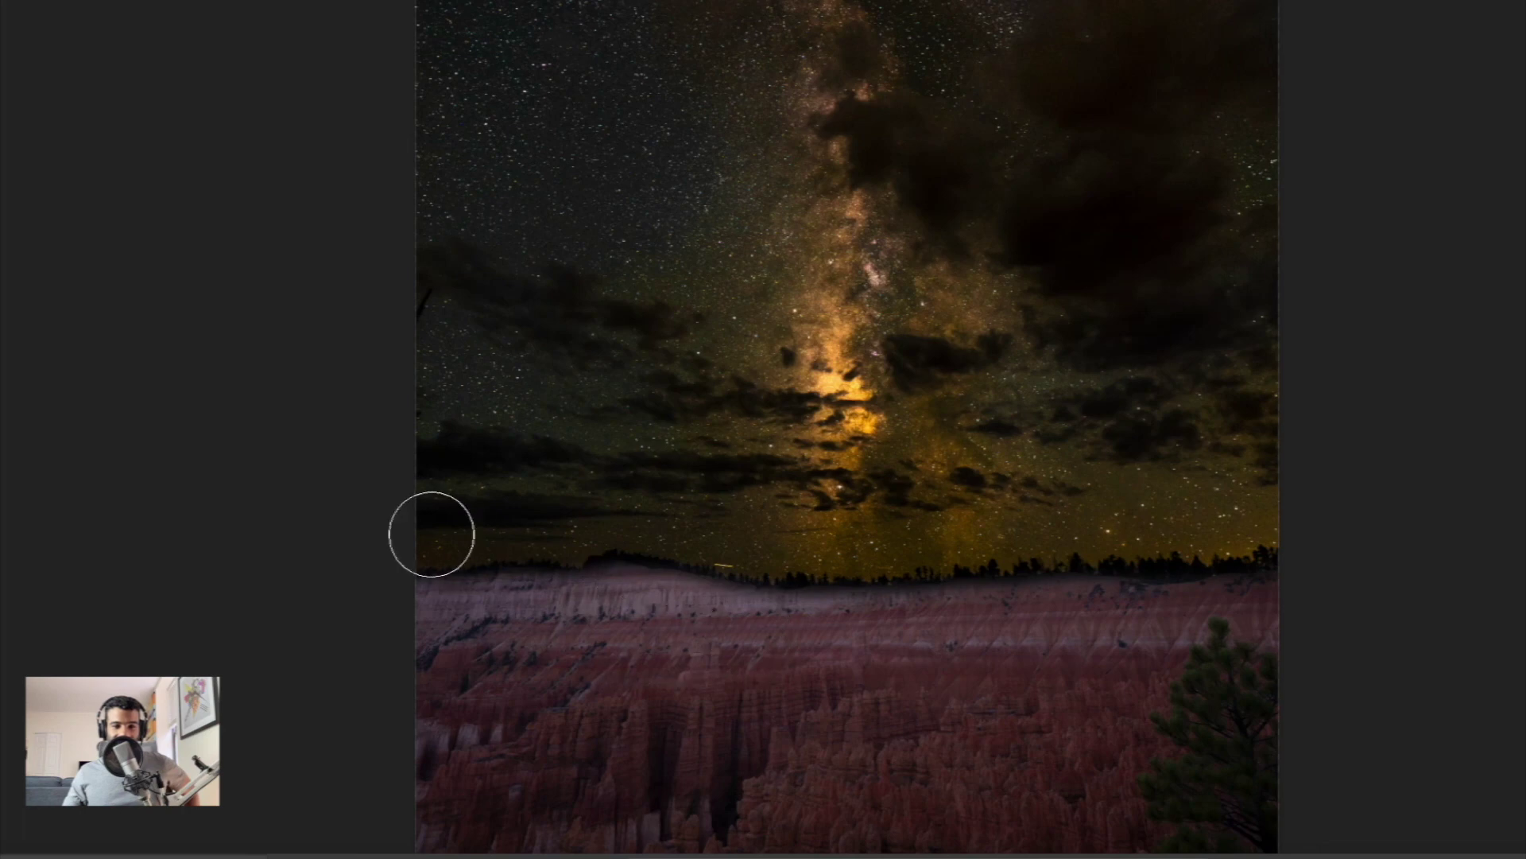
scroll(847, 426, "up", 2)
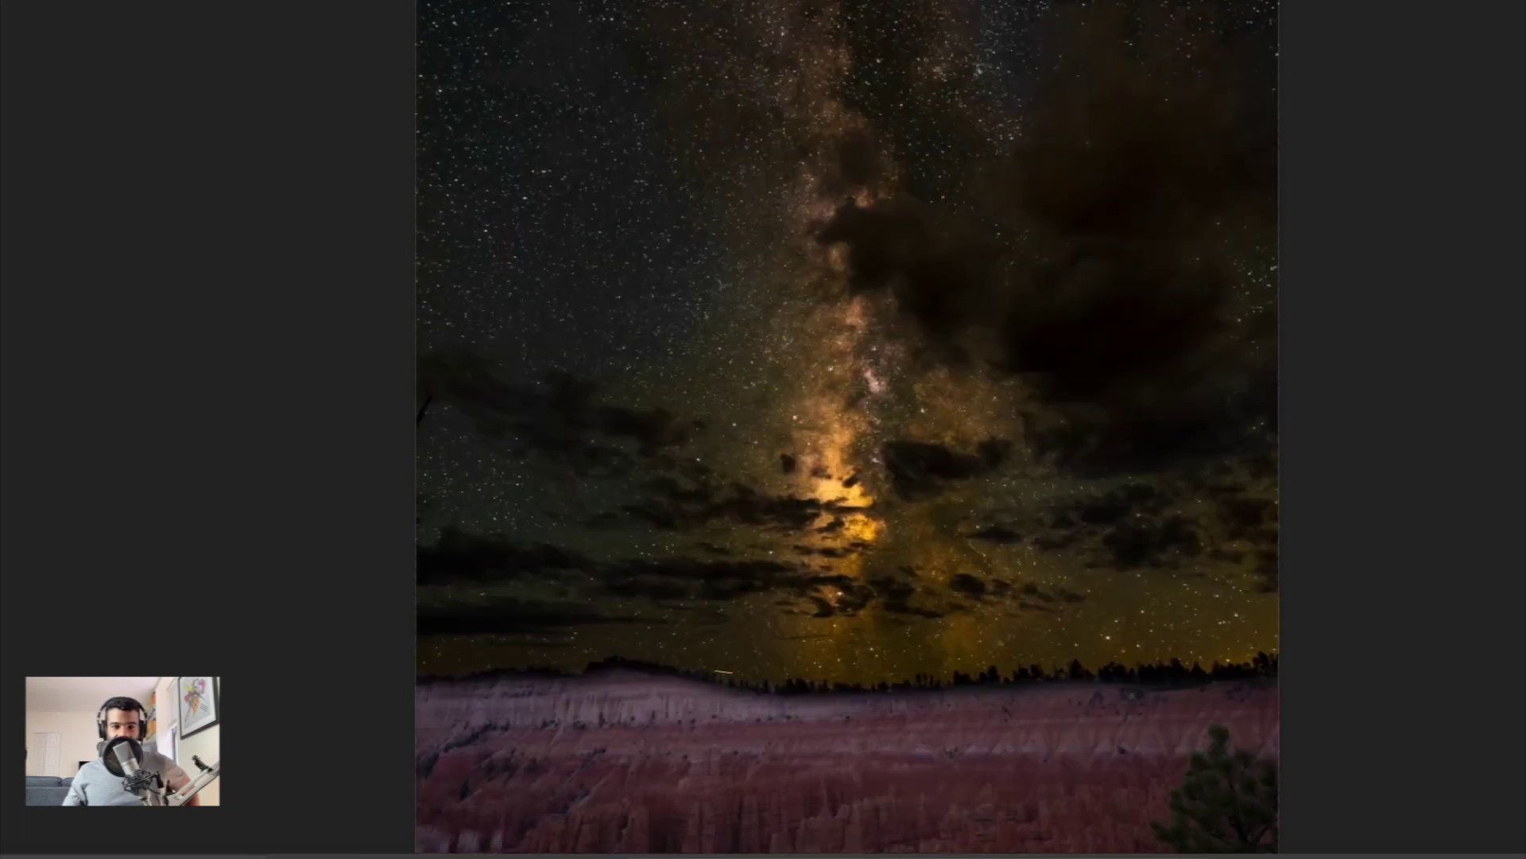
scroll(847, 427, "down", 4)
scroll(847, 427, "up", 2)
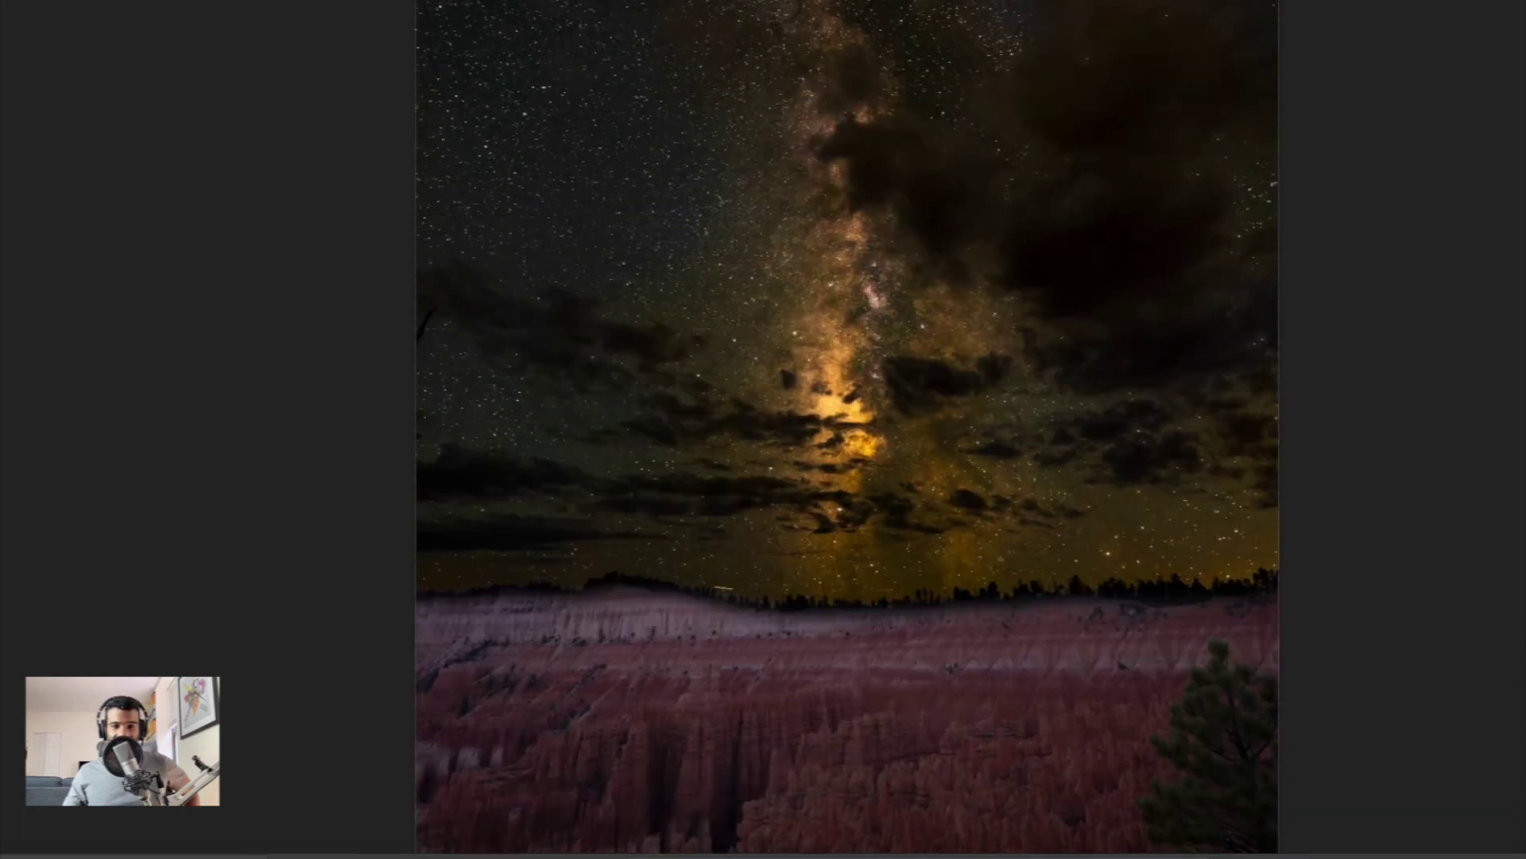
scroll(847, 427, "down", 1)
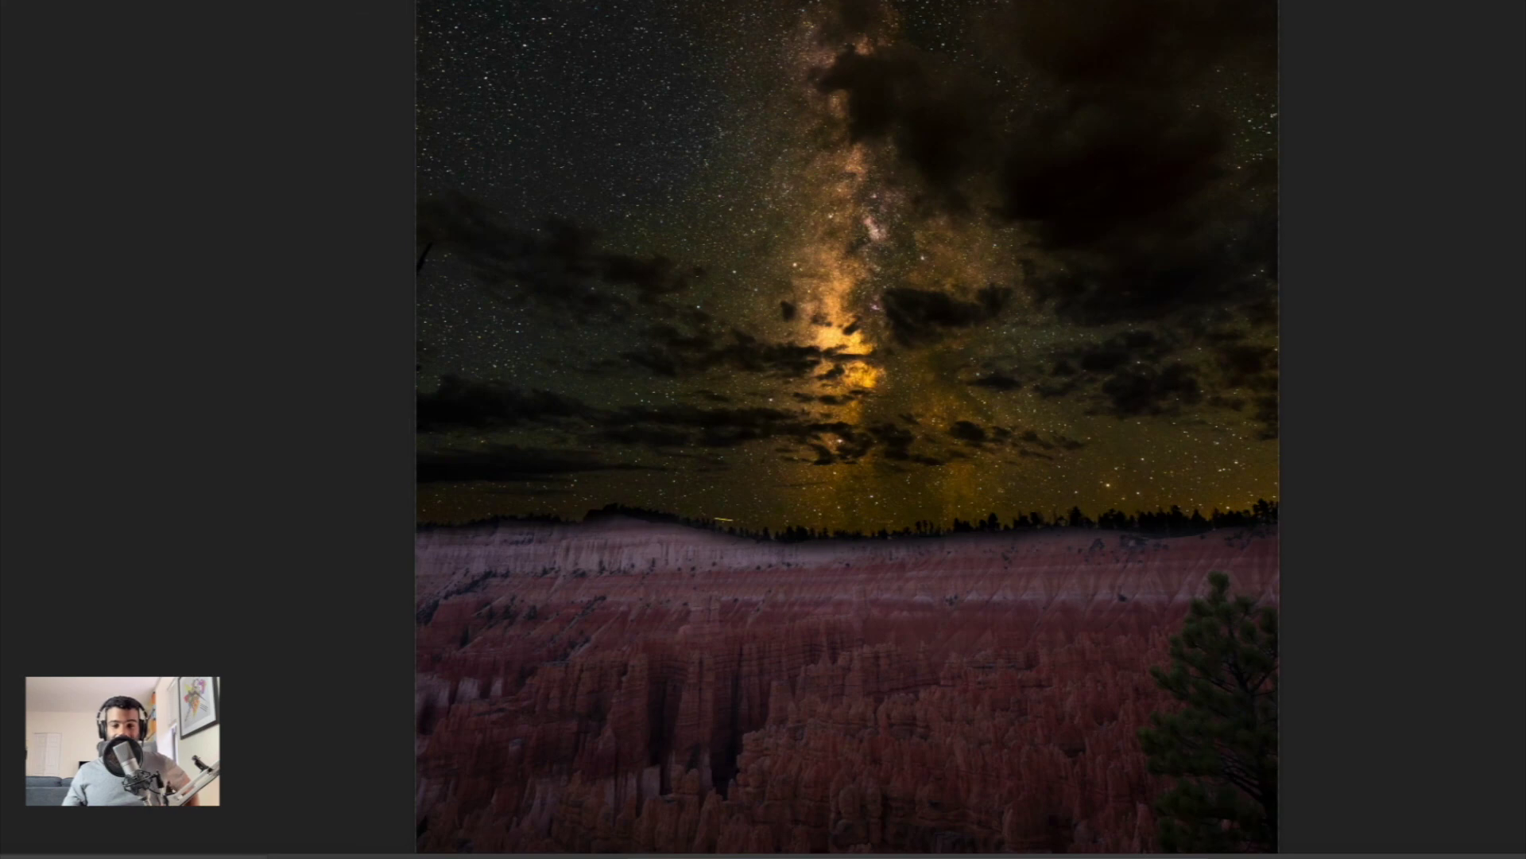
scroll(847, 427, "up", 2)
scroll(847, 427, "down", 1)
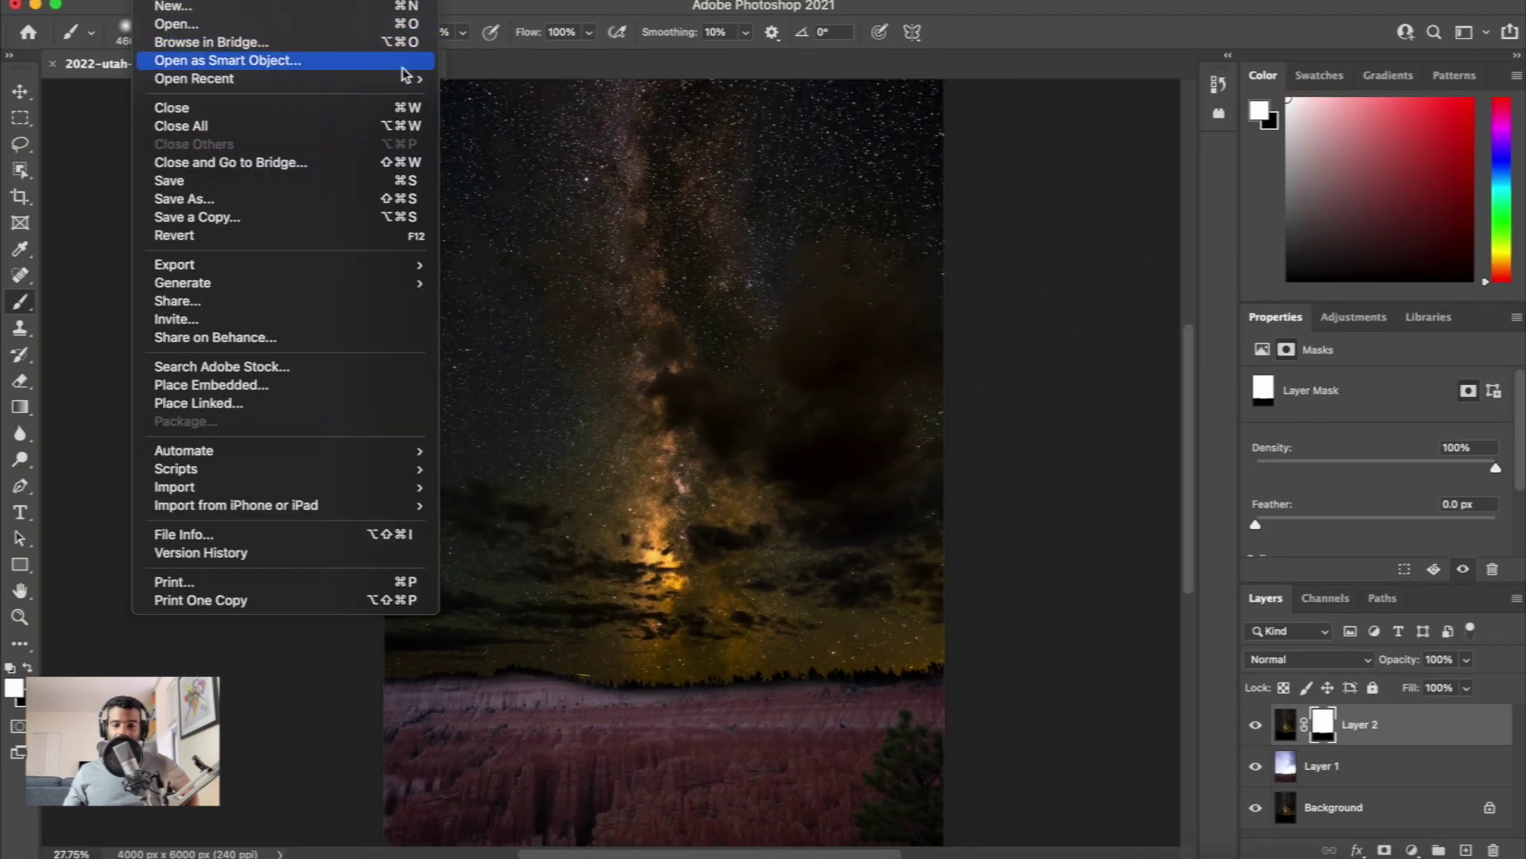
left_click(1151, 9)
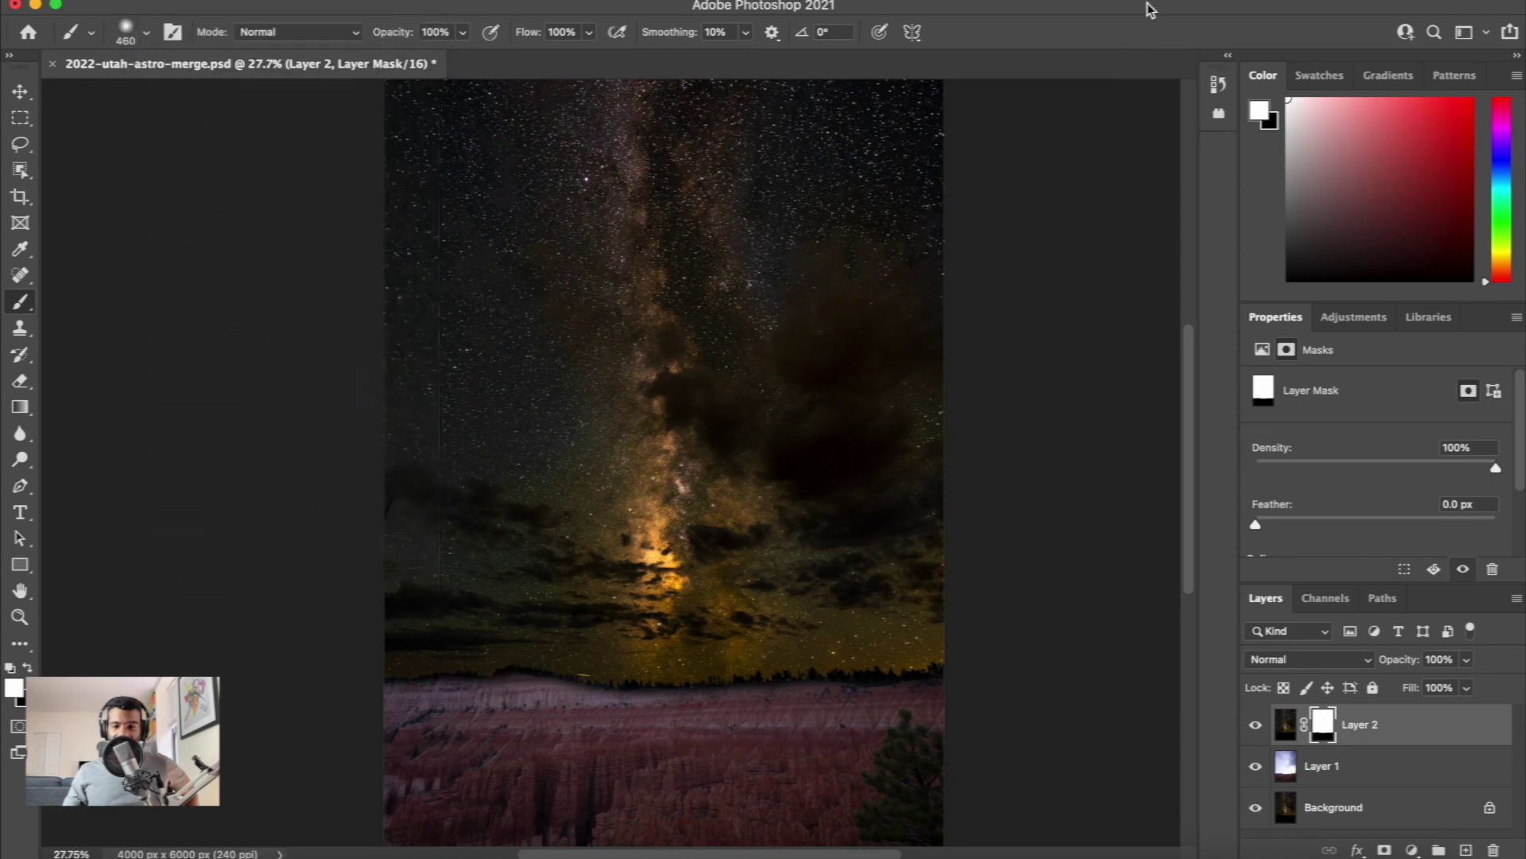